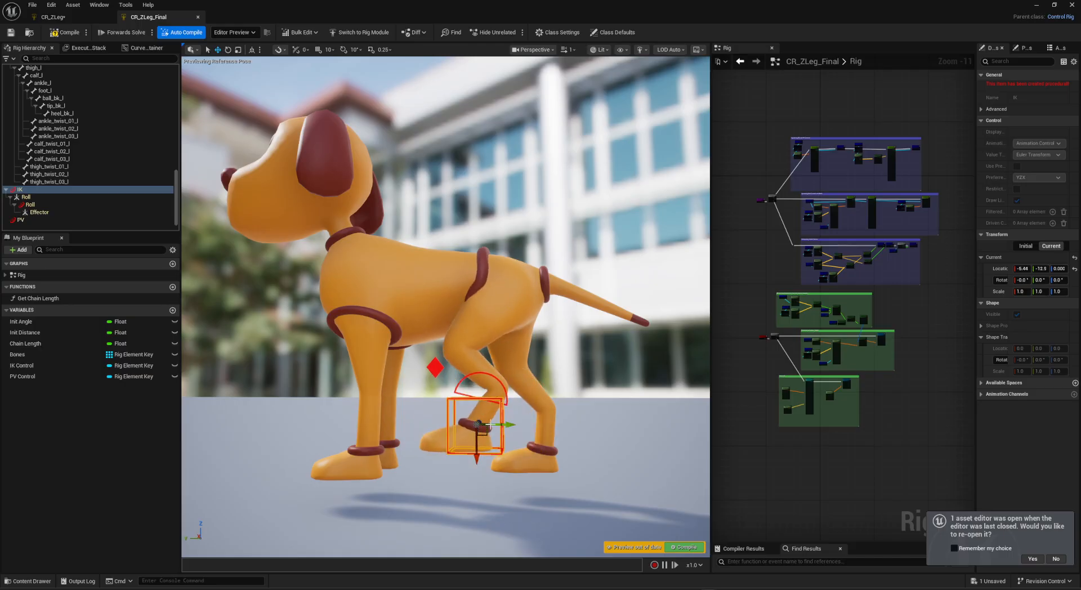
Test the finished rig's hind leg by moving the IK control backward and rotating the Roll control.
drag(478, 424, 539, 424)
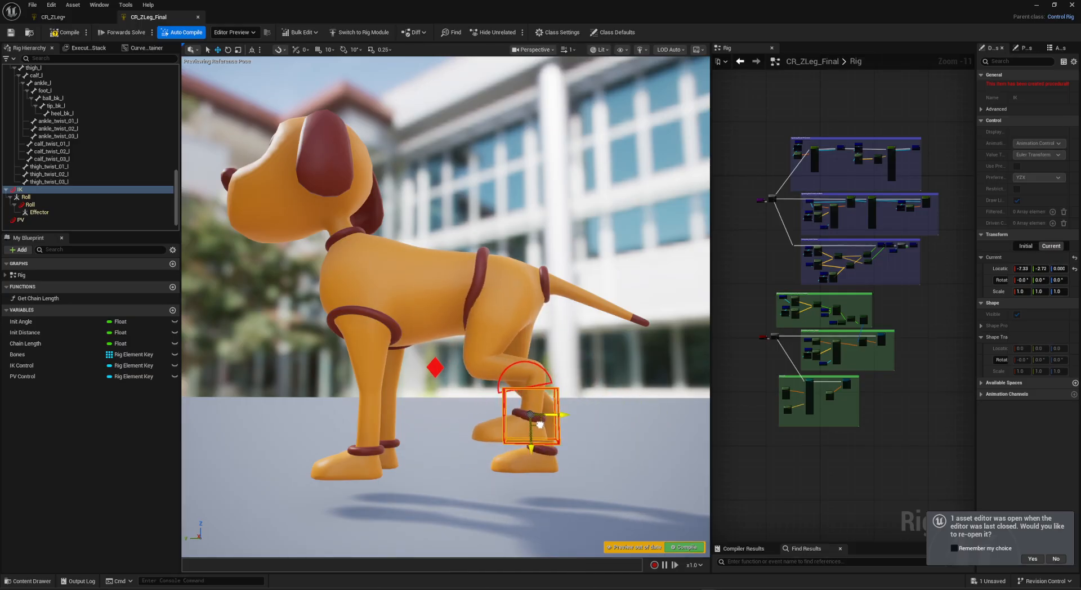
click(549, 379)
key(e)
drag(501, 385, 491, 417)
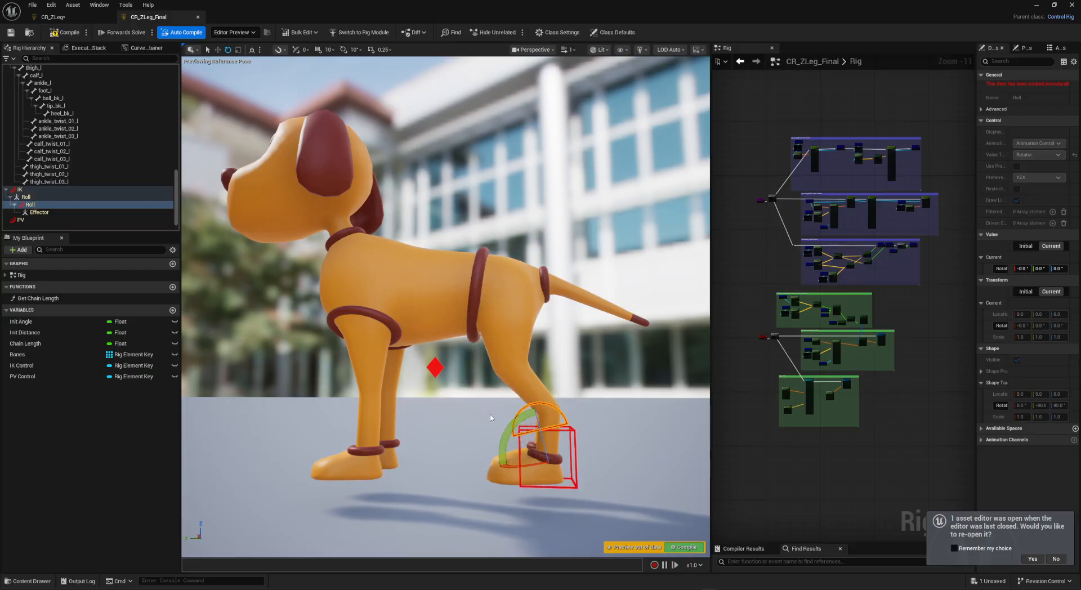
Switch to the CR_ZLeg rig, view the dog from the side and examine the nodes that spawn the IK control.
click(56, 17)
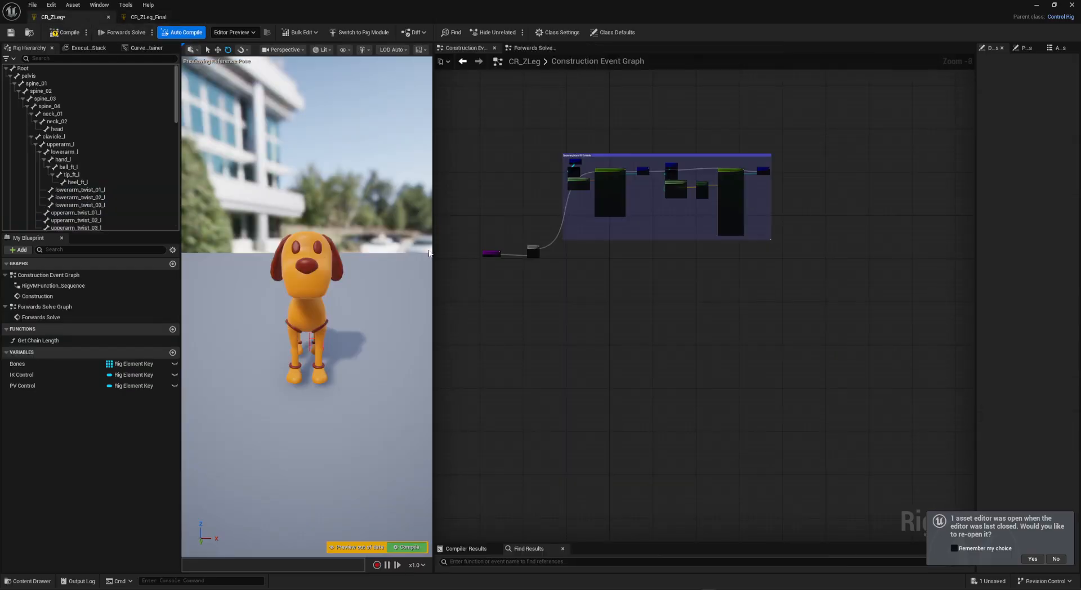
drag(433, 294, 611, 303)
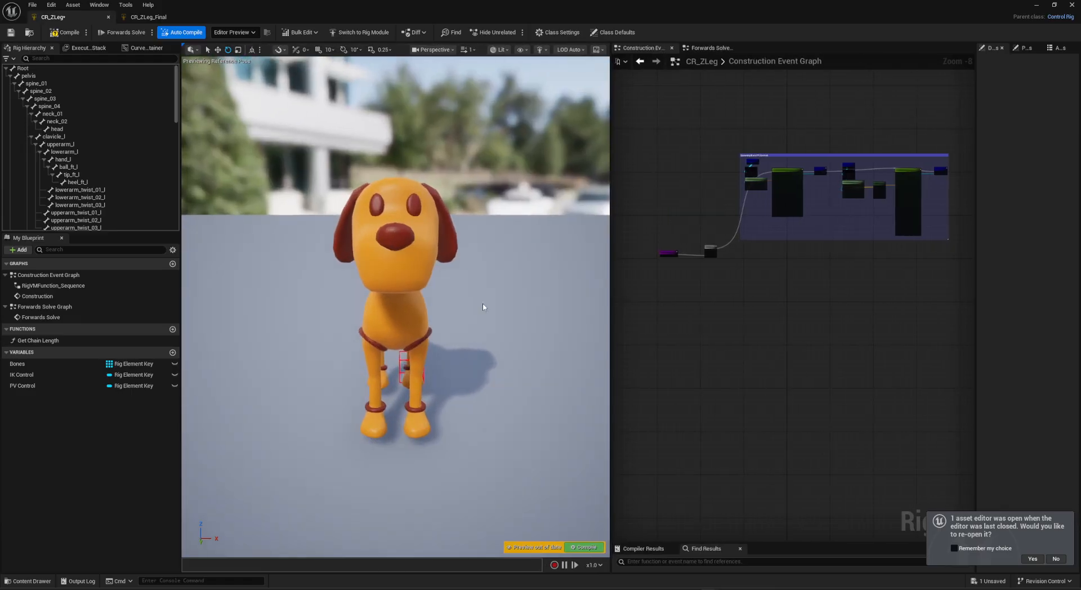
mouse_move(483, 307)
alt+mouse_down()
mouse_move(502, 308)
mouse_move(489, 305)
alt+mouse_up()
right_drag(706, 315, 658, 393)
scroll(751, 355, up, 4)
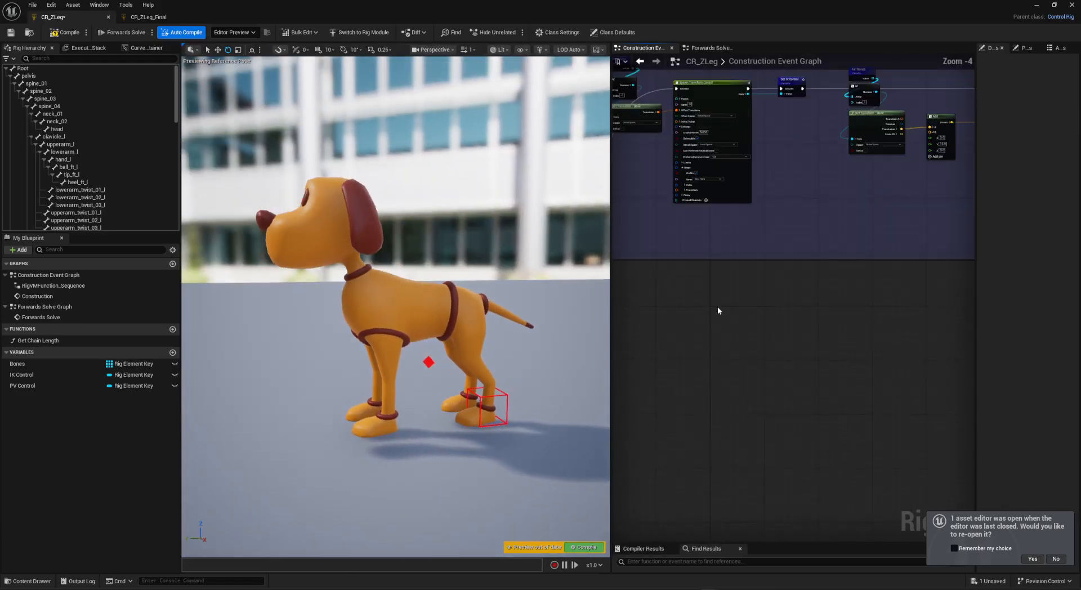
right_drag(728, 226, 748, 345)
scroll(748, 346, up, 2)
right_drag(722, 288, 755, 369)
right_drag(687, 337, 622, 389)
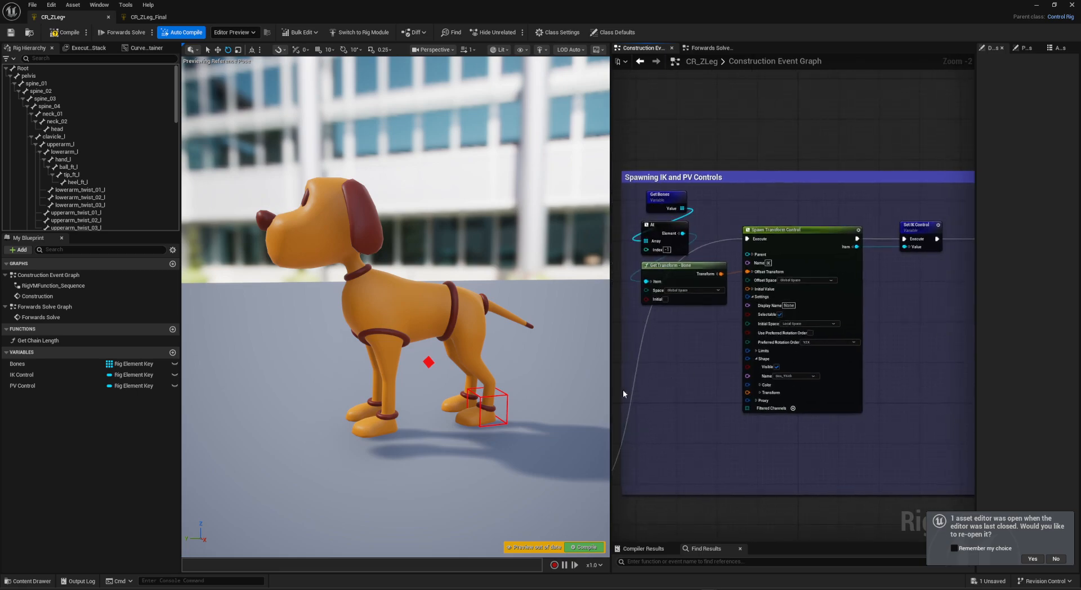
scroll(696, 364, up, 2)
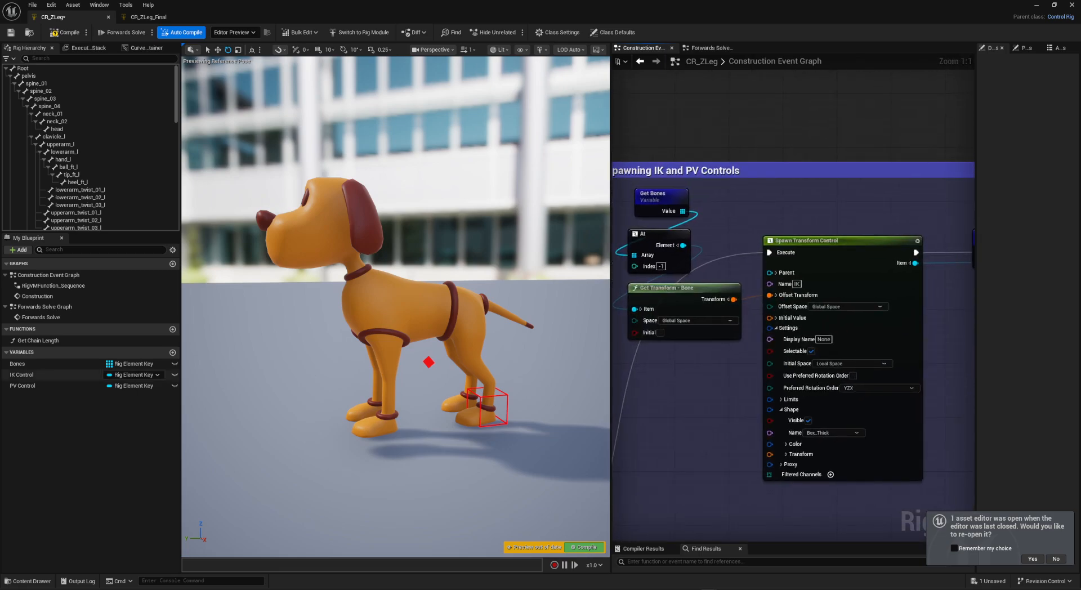
Inspect the Bones variable's default value with all four array elements expanded.
click(32, 365)
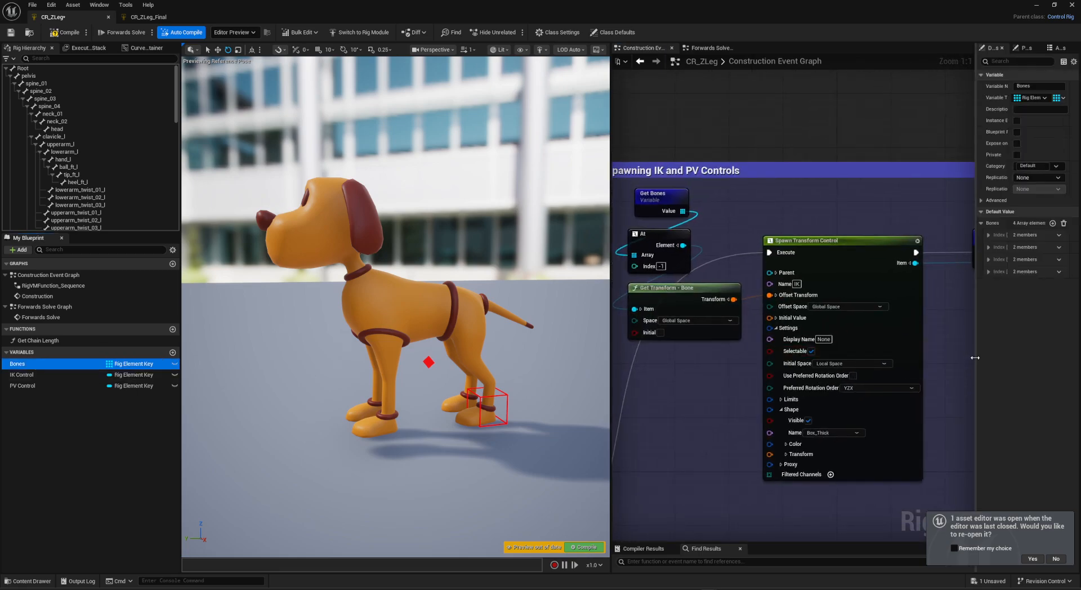
drag(974, 358, 846, 342)
click(858, 271)
click(858, 259)
click(858, 247)
click(859, 235)
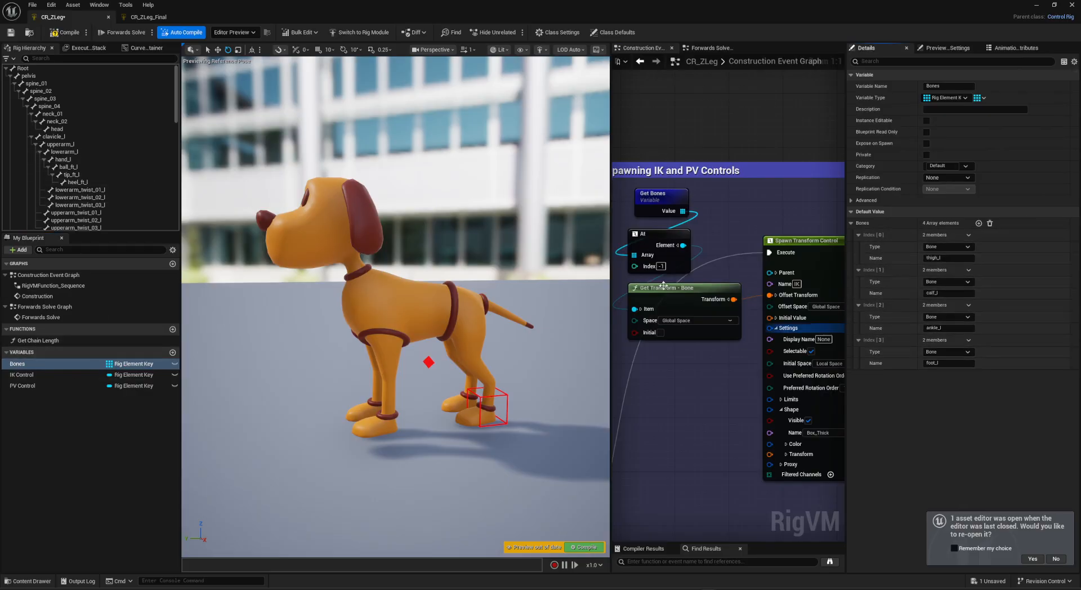
Select the thigh_l, calf_l, ankle_l and foot_l bones in the hierarchy to view the leg chain on the dog.
scroll(80, 160, down, 10)
scroll(89, 188, down, 5)
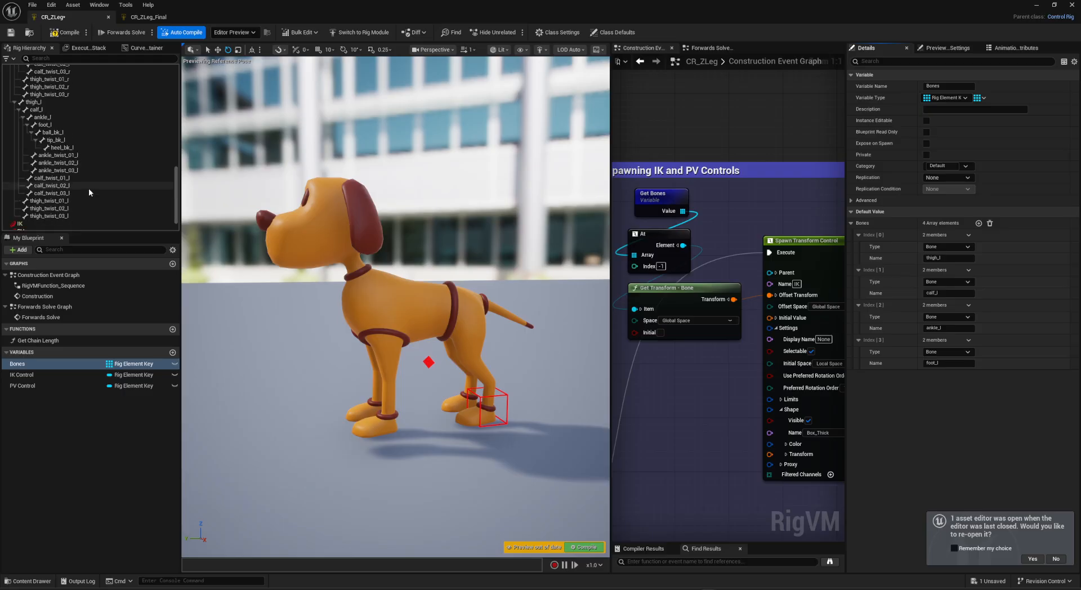
click(48, 103)
shift+click(50, 110)
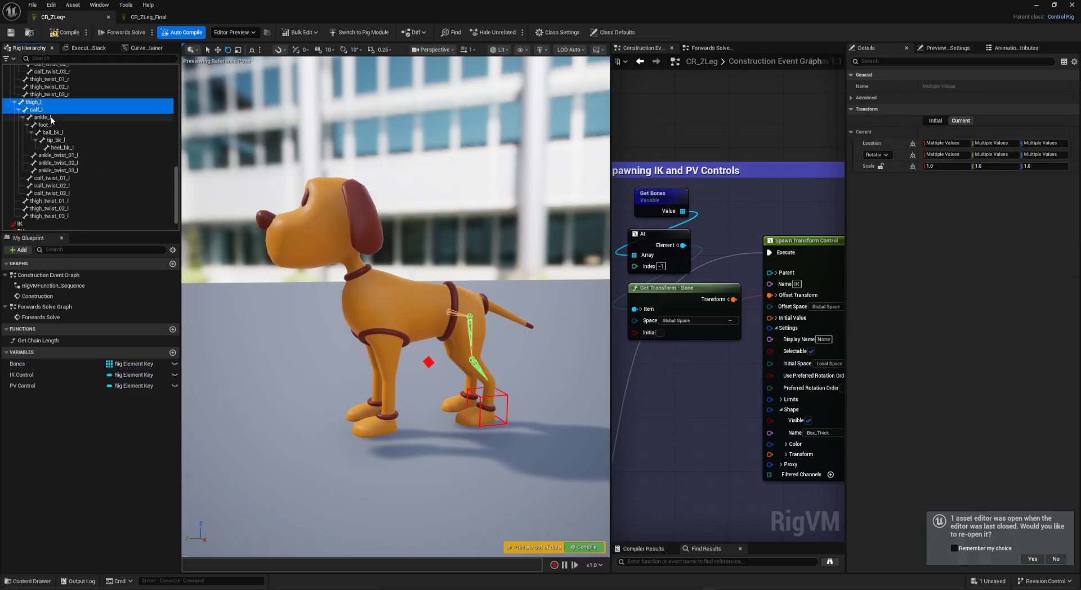
shift+click(55, 117)
shift+click(60, 125)
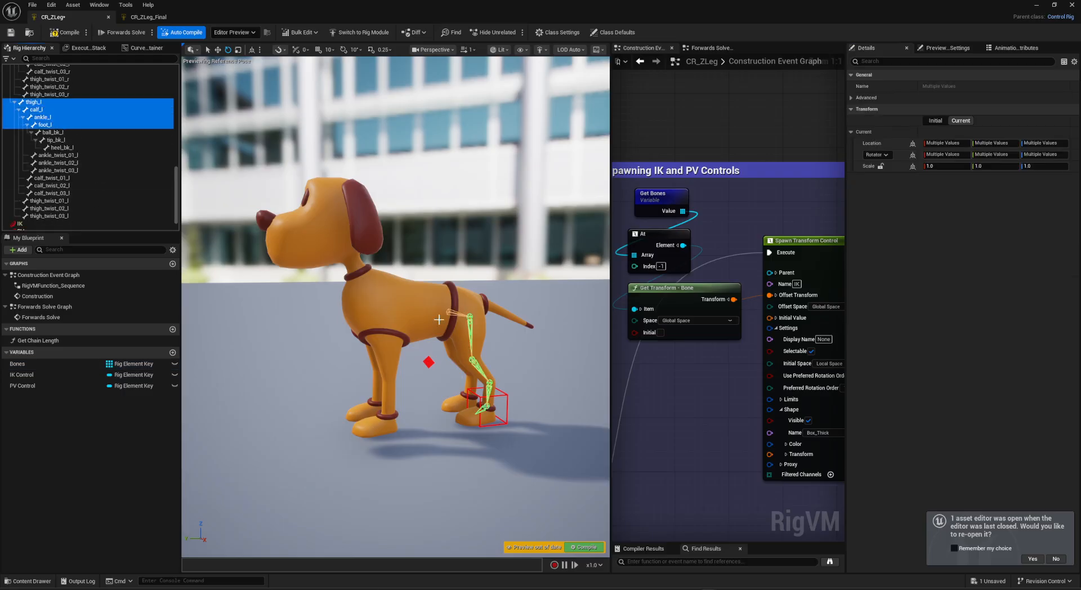
alt+drag(438, 319, 414, 302)
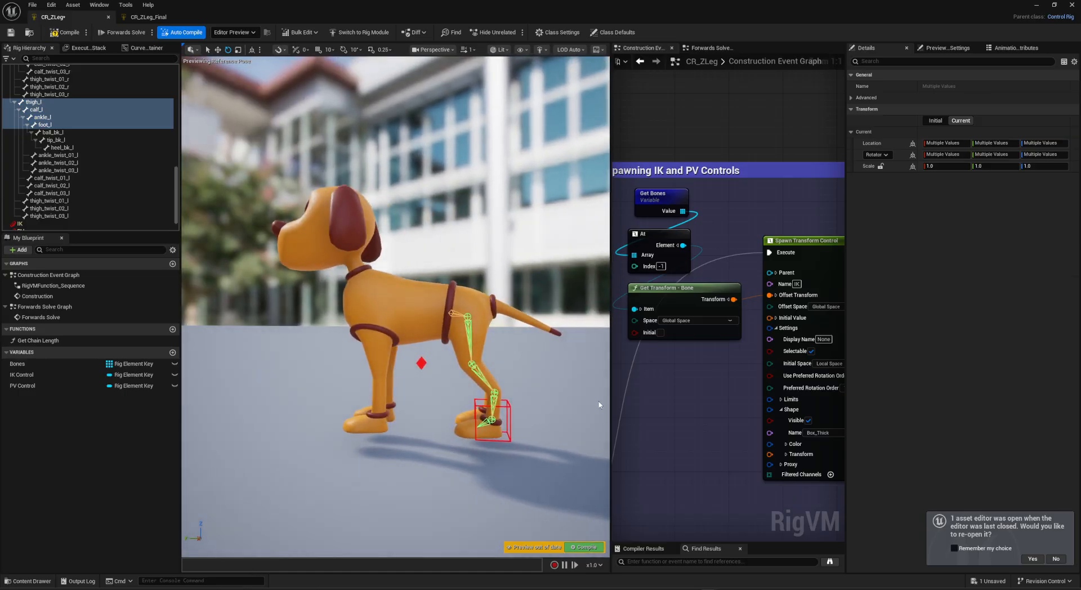
Review the Spawning IK and PV Controls nodes in the graph, from Get Bones through to Set PV Control.
mouse_move(691, 407)
right_down()
mouse_move(702, 436)
mouse_move(676, 401)
right_up()
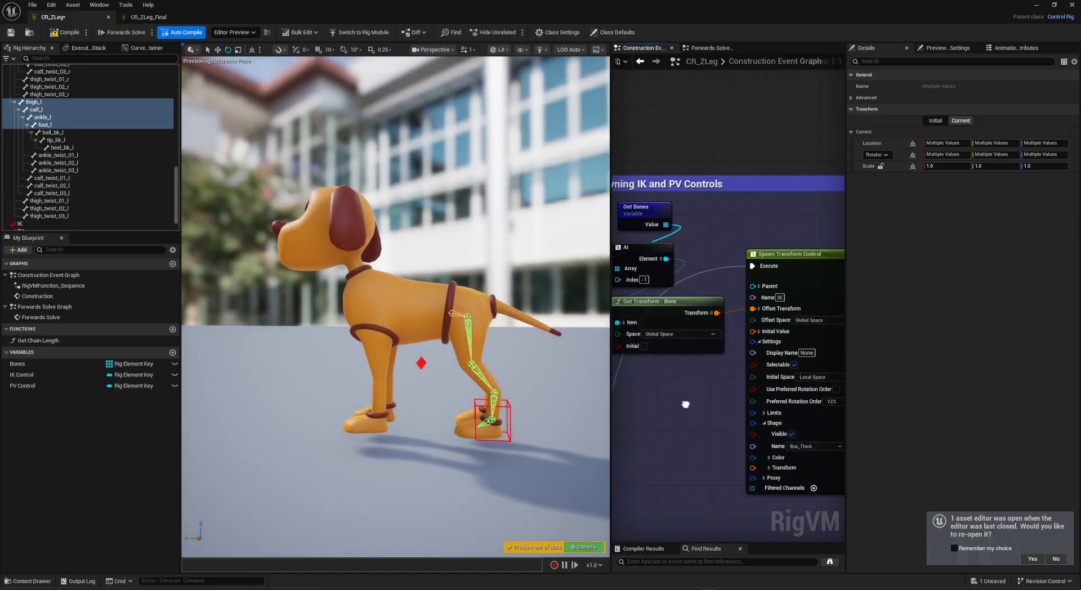
right_drag(724, 279, 749, 275)
alt+drag(496, 421, 491, 401)
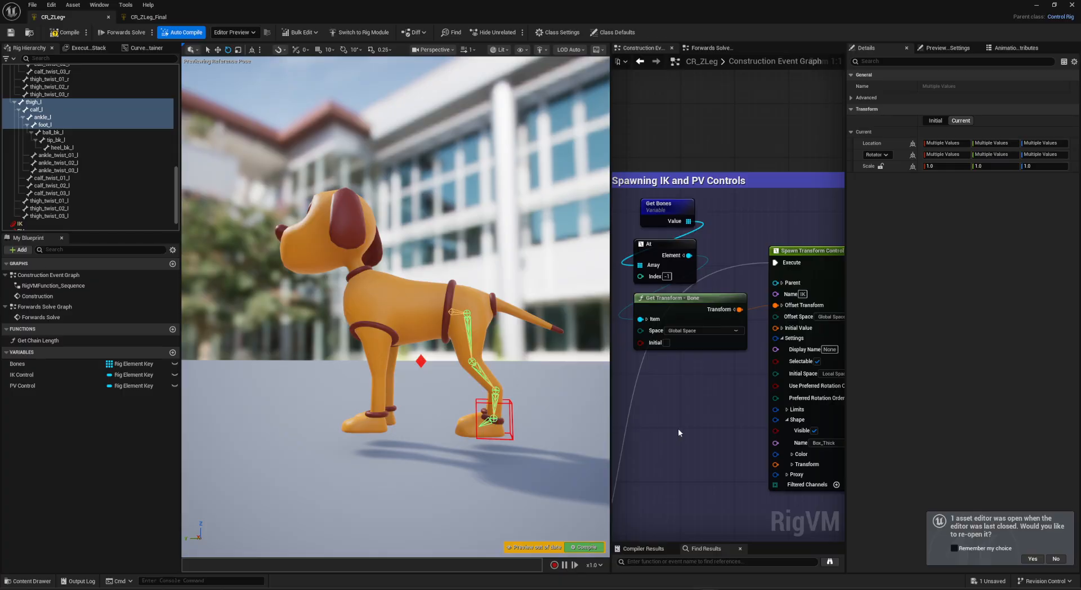
right_drag(679, 432, 583, 417)
scroll(756, 468, down, 2)
right_drag(744, 487, 636, 480)
right_drag(747, 367, 688, 410)
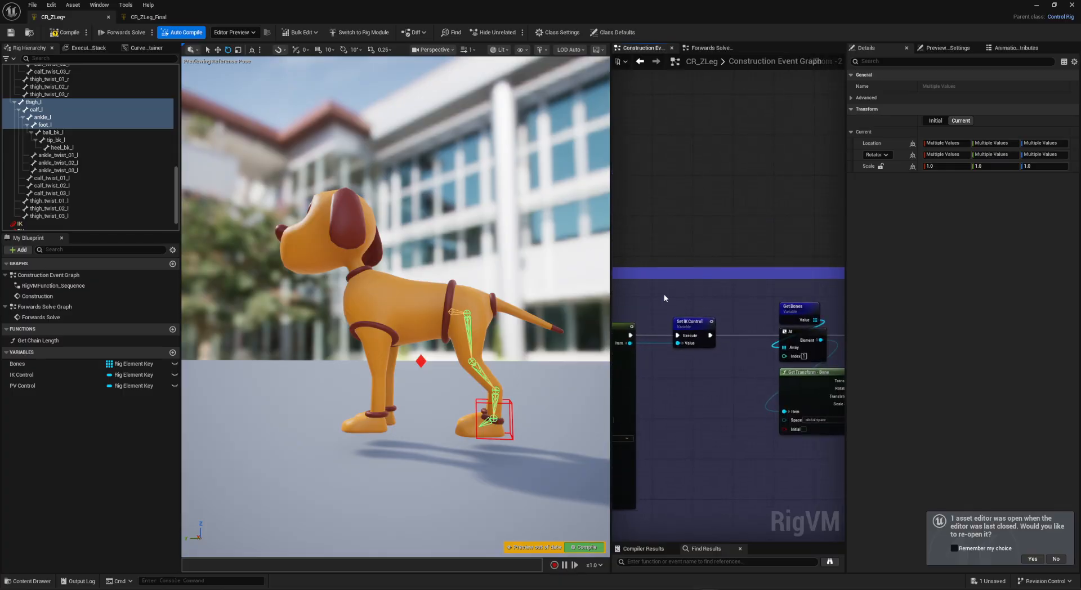
right_drag(711, 374, 623, 370)
mouse_move(796, 326)
right_down()
mouse_move(702, 310)
mouse_move(795, 303)
right_up()
right_drag(667, 293, 708, 296)
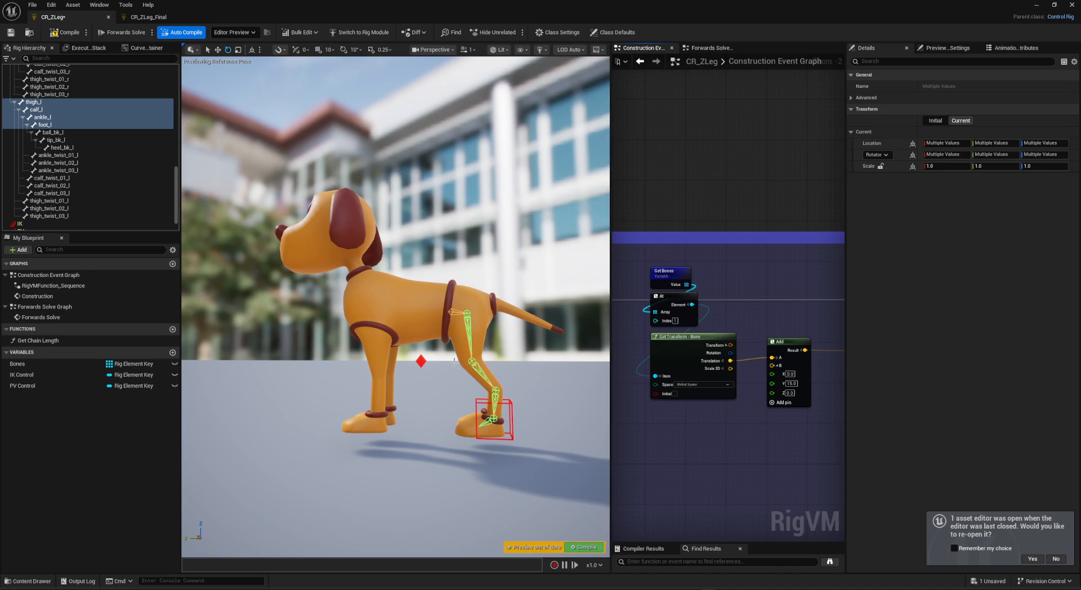
right_drag(745, 437, 692, 421)
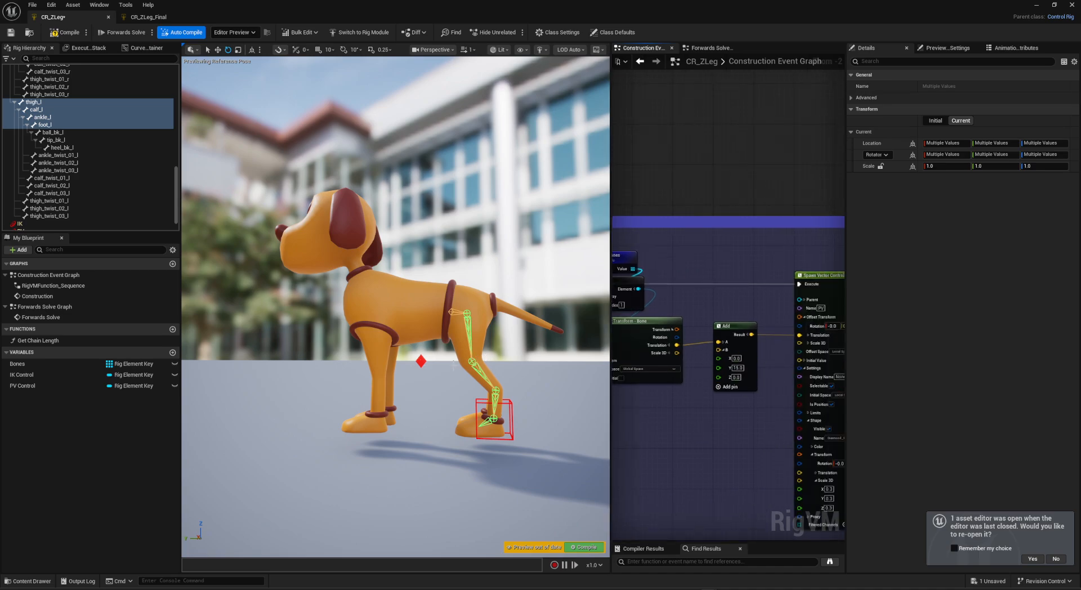
scroll(738, 466, down, 2)
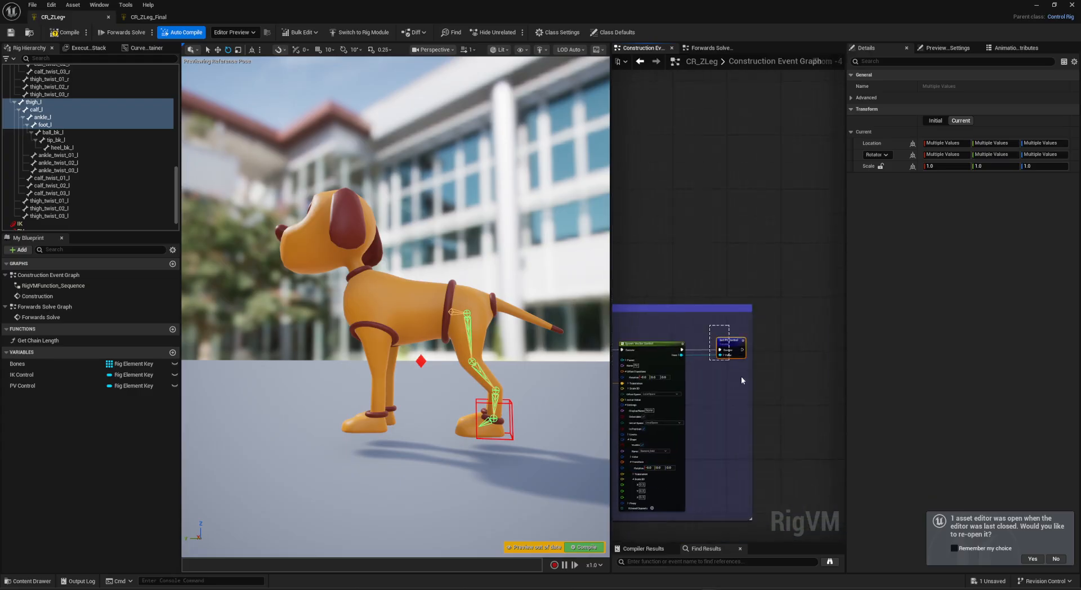
drag(741, 377, 747, 387)
right_drag(730, 451, 812, 405)
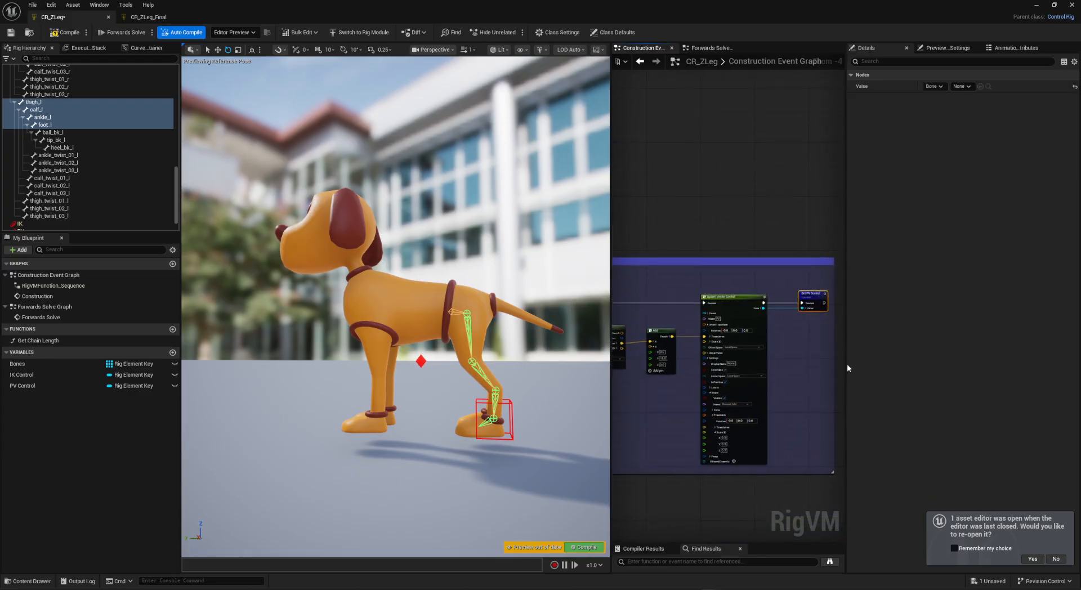
Enlarge the graph area by narrowing the details and viewport areas, with the Sequence node in view.
drag(846, 368, 995, 376)
right_drag(751, 486, 987, 391)
right_drag(623, 466, 779, 428)
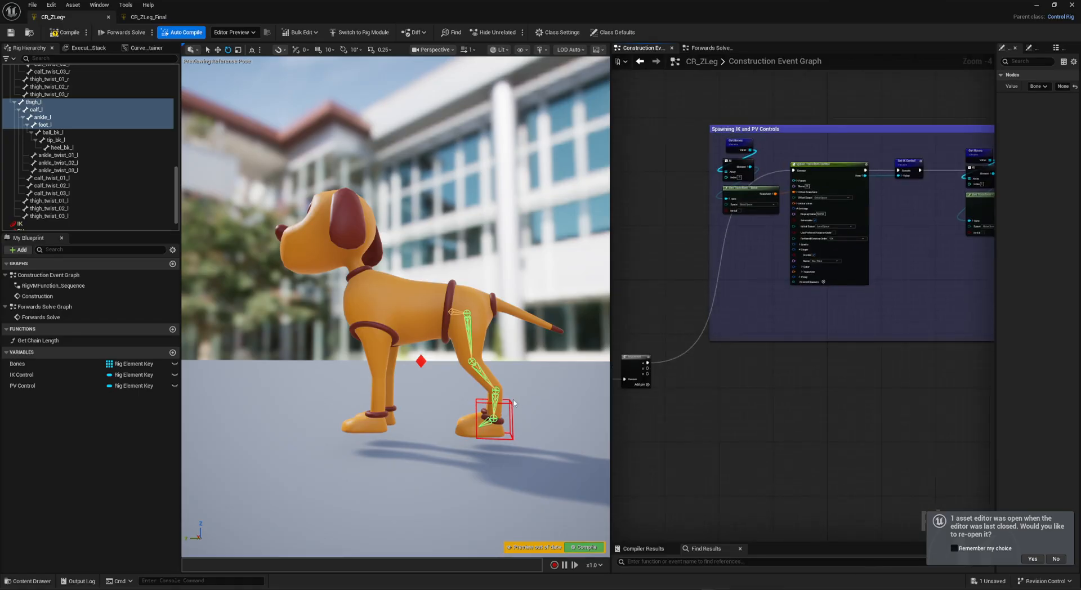
right_drag(705, 419, 790, 394)
scroll(715, 384, up, 2)
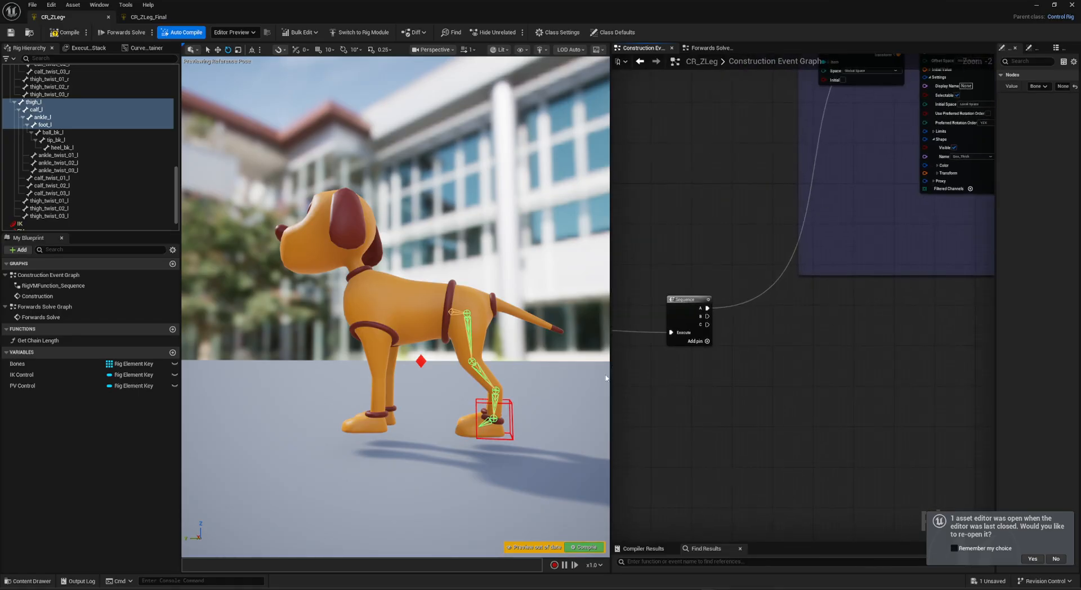
drag(610, 376, 454, 383)
Add a Spawn Null node executed from the Sequence node's B output and place it below the comment block.
scroll(543, 388, up, 3)
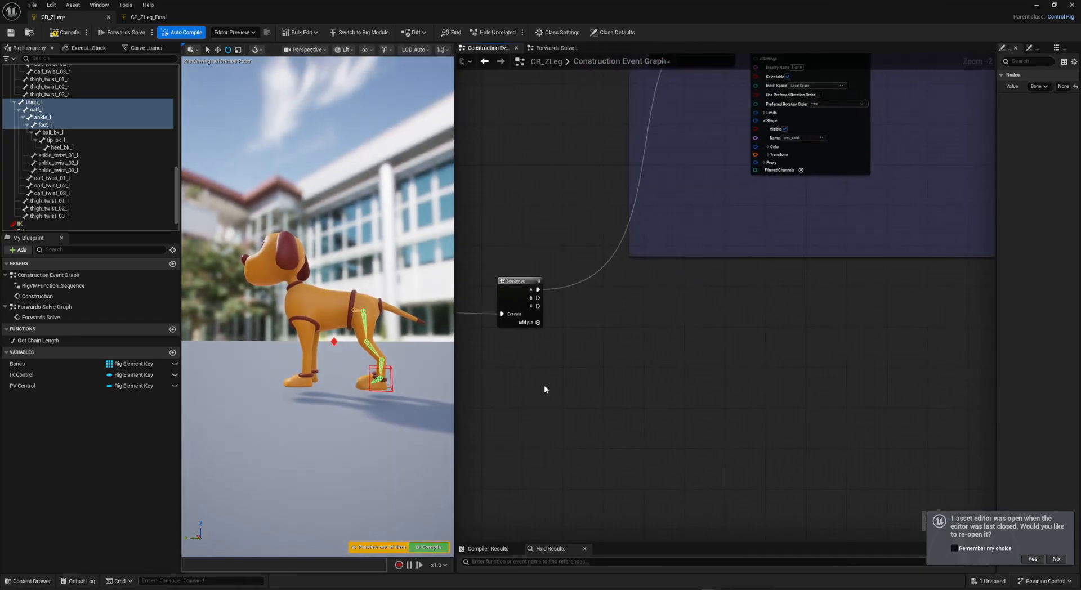
right_drag(640, 372, 684, 352)
drag(521, 273, 650, 356)
text(Spawn)
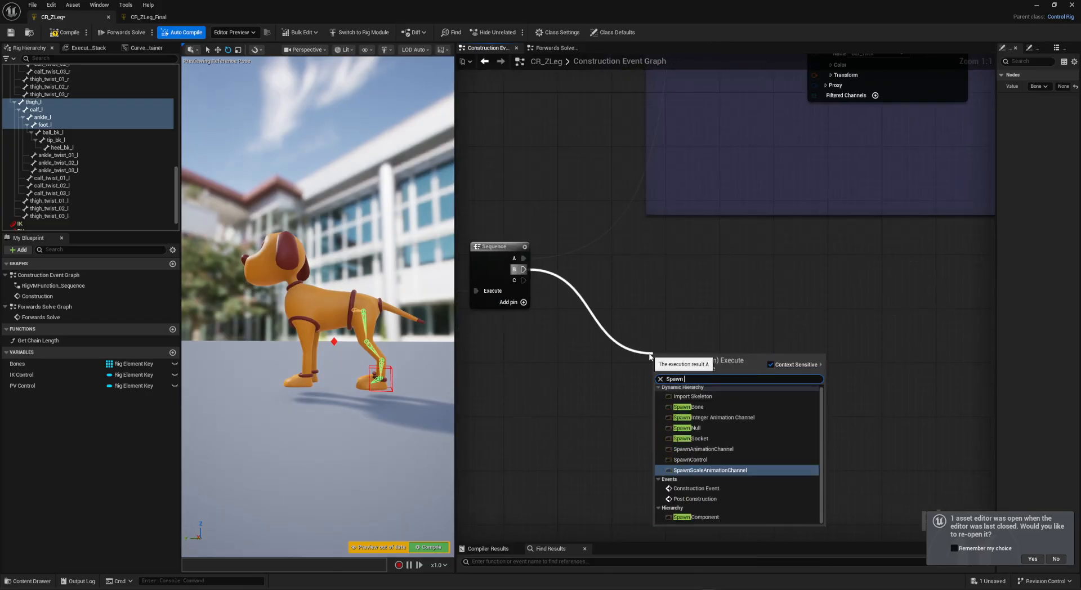
text(Null)
key(Return)
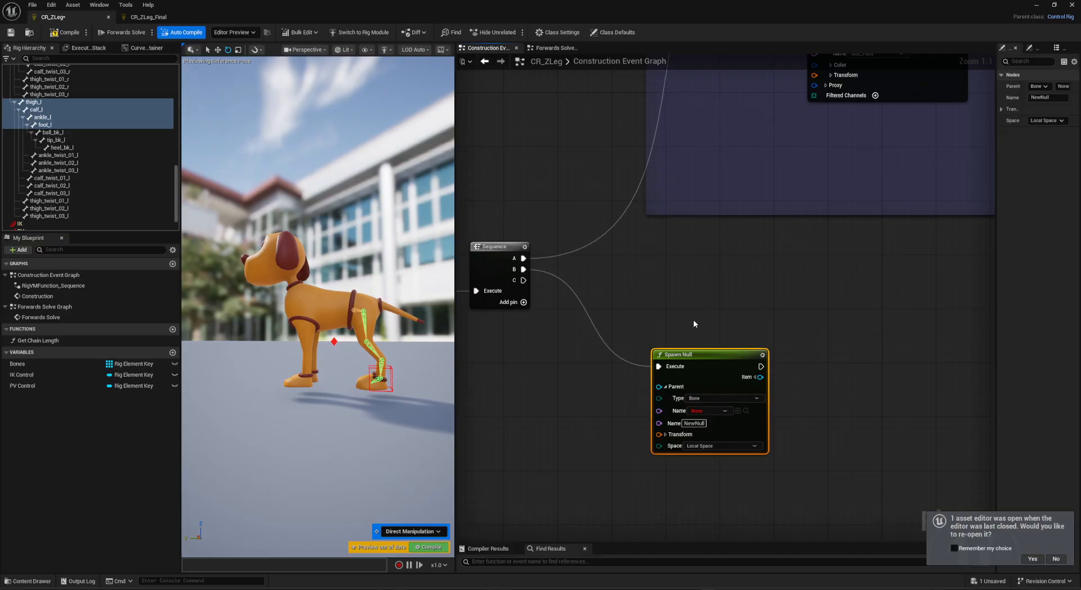
drag(712, 354, 813, 341)
right_drag(813, 341, 789, 305)
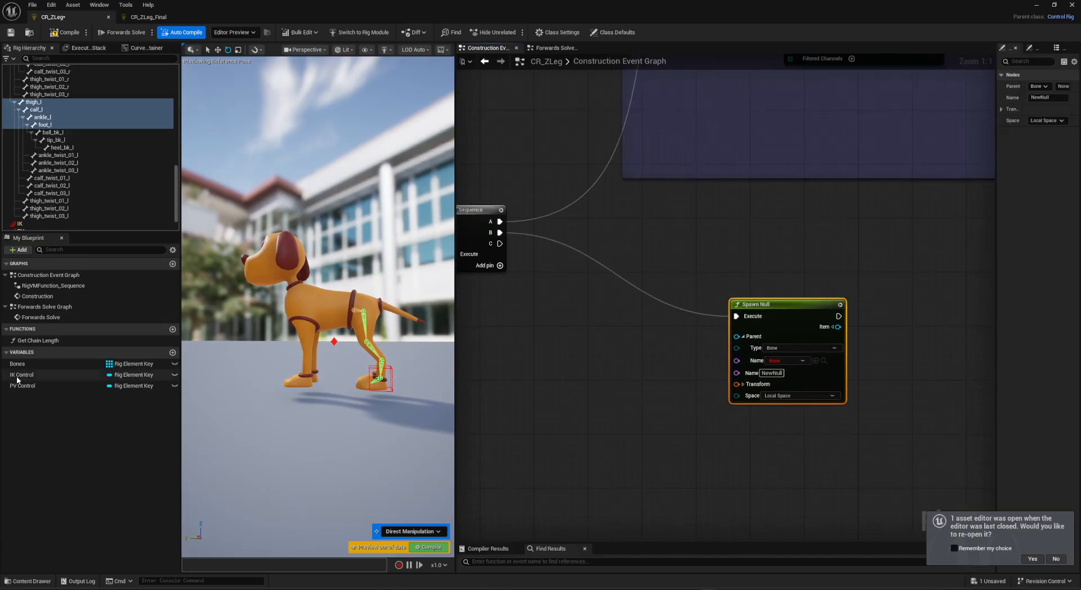
Connect the IK Control variable as the Spawn Null node's parent and name the null Roll.
drag(18, 376, 742, 341)
click(557, 350)
drag(555, 341, 592, 332)
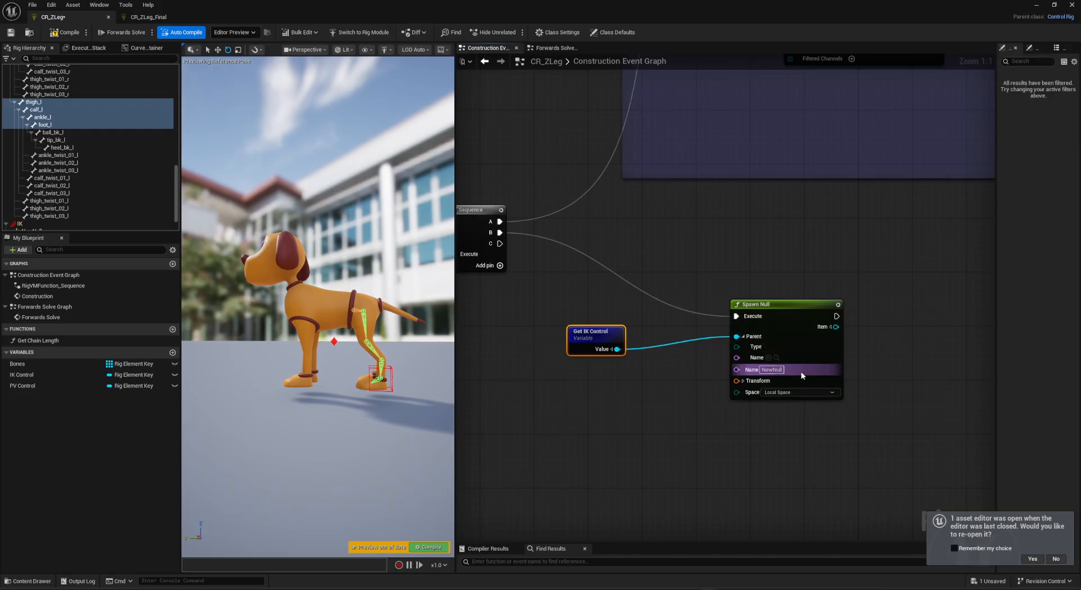
click(776, 369)
text(Roll)
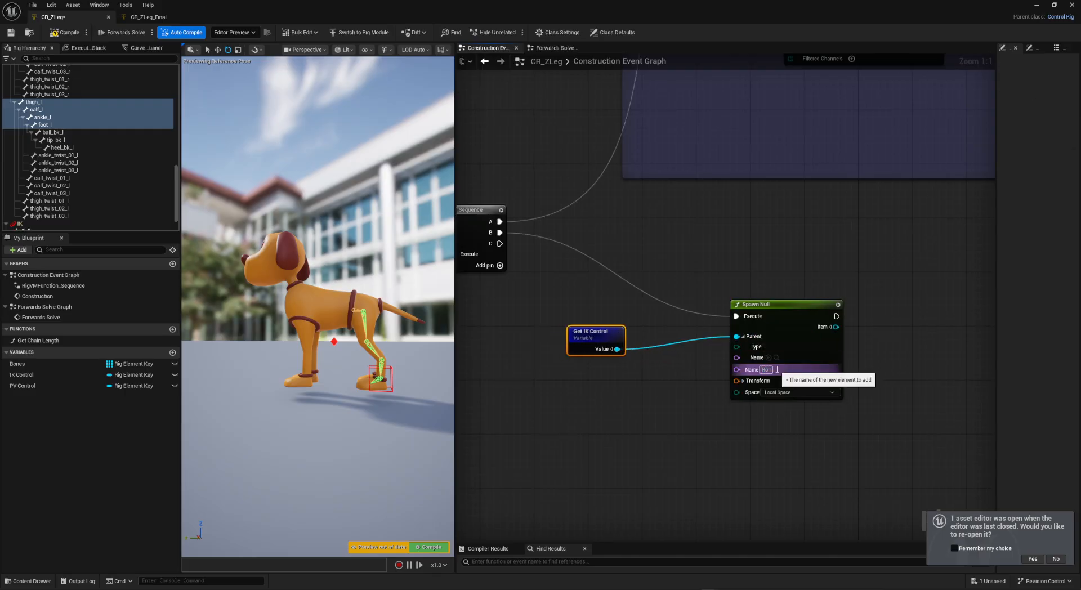
click(384, 49)
click(421, 104)
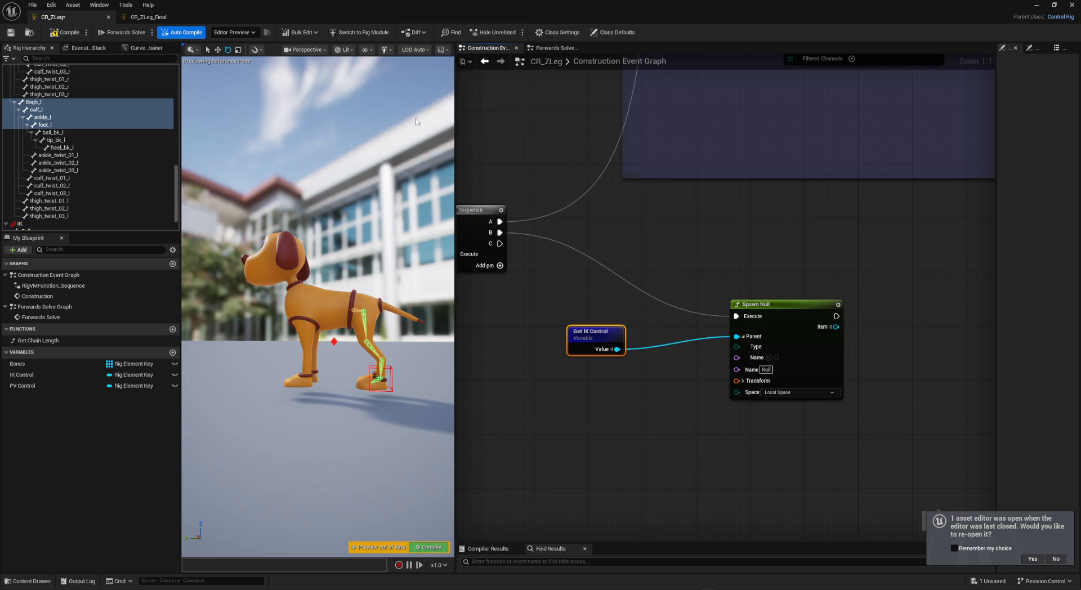
Frame the IK control at the hind foot to examine its position and axes.
right_drag(524, 360, 653, 318)
click(390, 371)
key(f)
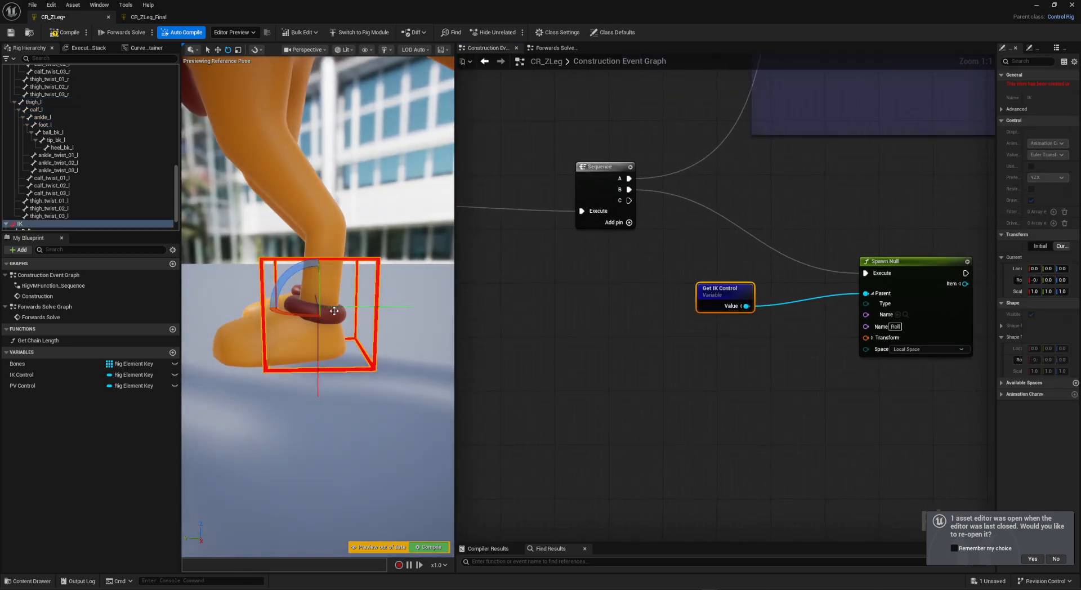
click(527, 363)
click(419, 385)
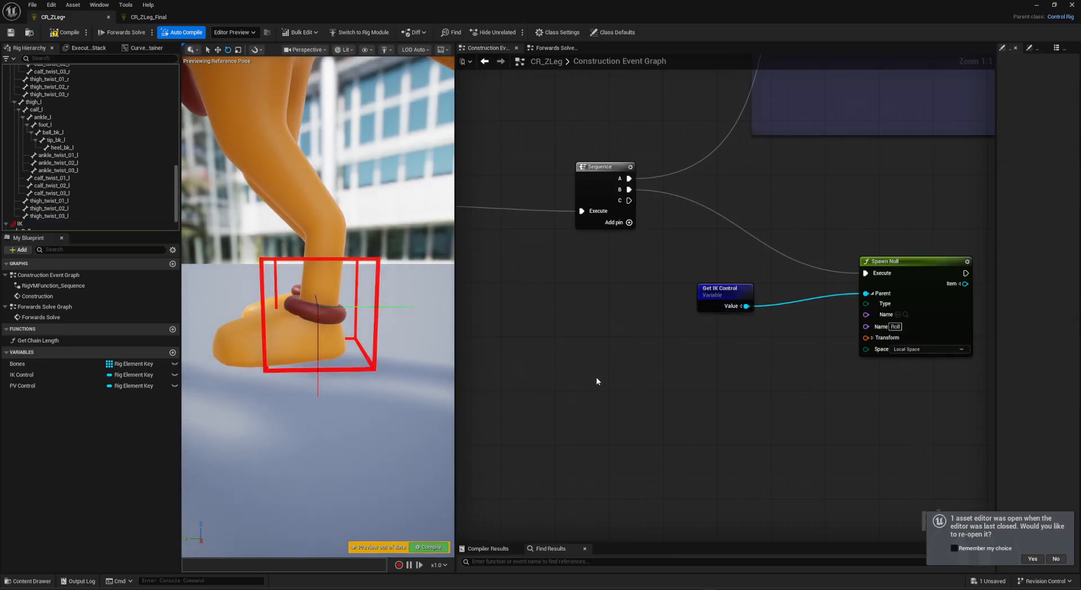
Place the Get IK Control node closer to the Spawn Null node.
scroll(597, 381, down, 2)
right_drag(772, 420, 600, 445)
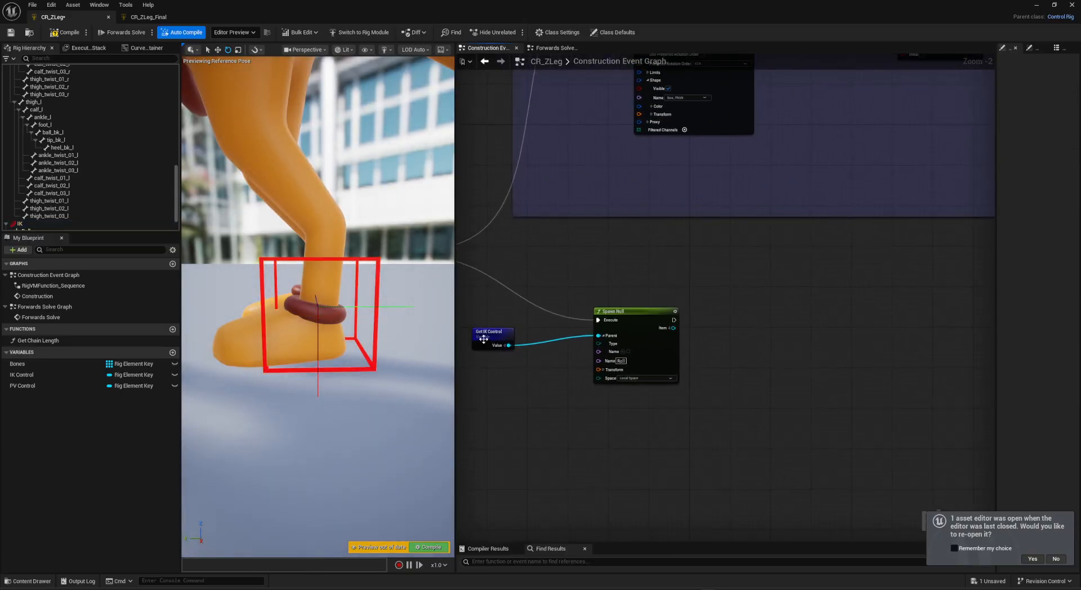
drag(483, 338, 543, 332)
Promote the Spawn Null node's Item output to a new variable named Roll Null.
drag(673, 329, 690, 332)
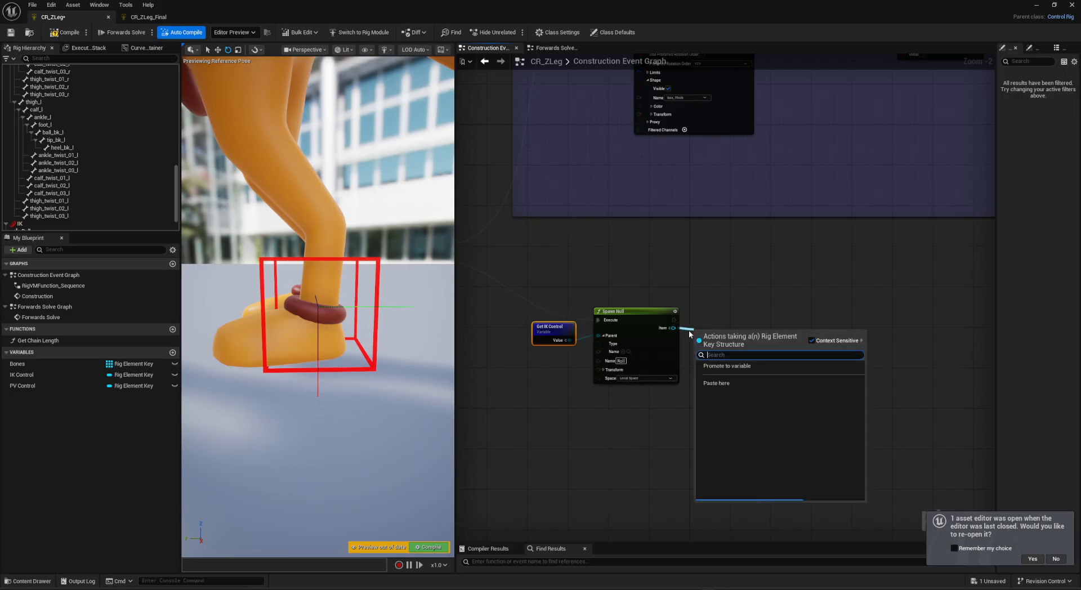
click(727, 366)
double_click(67, 396)
text(R)
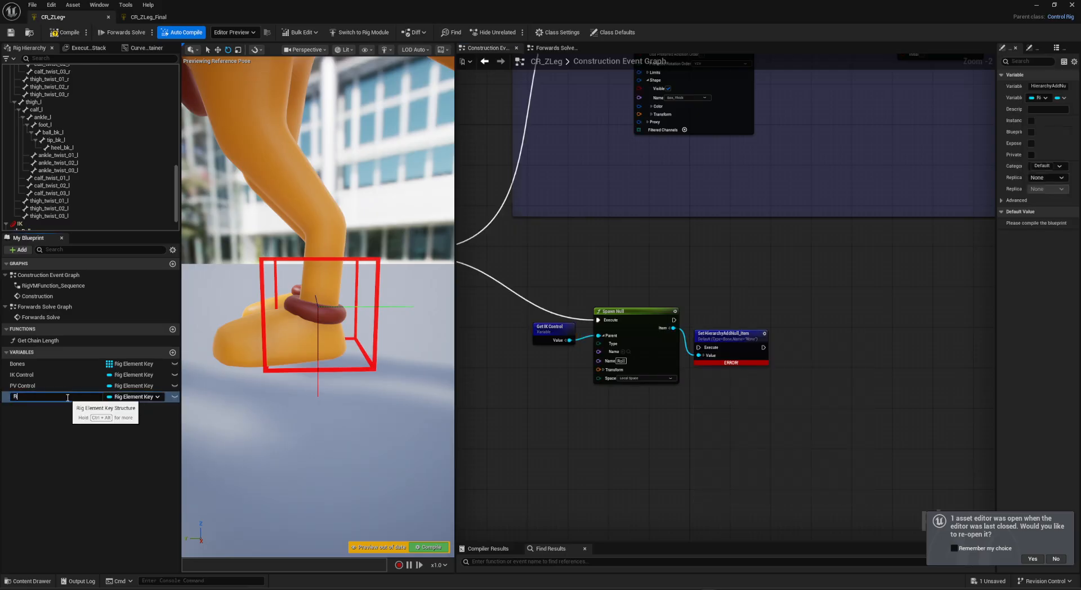
text(oll Null)
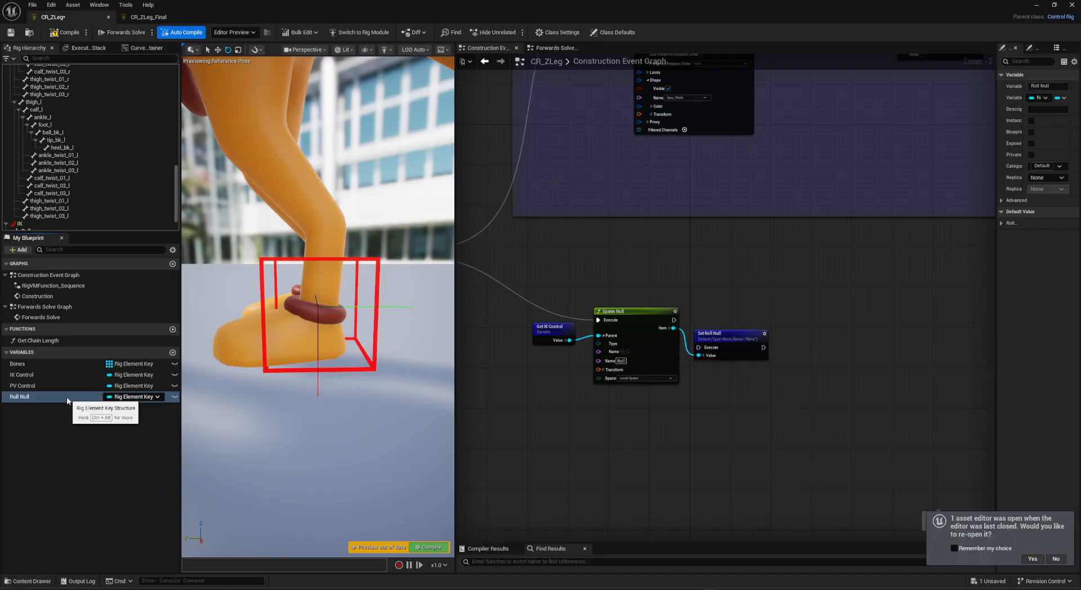
Connect the Spawn Null node's execution to the Set Roll Null node and line the setter up beside it.
key(Return)
drag(672, 320, 720, 307)
right_drag(761, 426, 639, 430)
Add a Spawn Control node parented to the Roll null's Item output and connect its execution after Set Roll Null.
drag(554, 330, 670, 384)
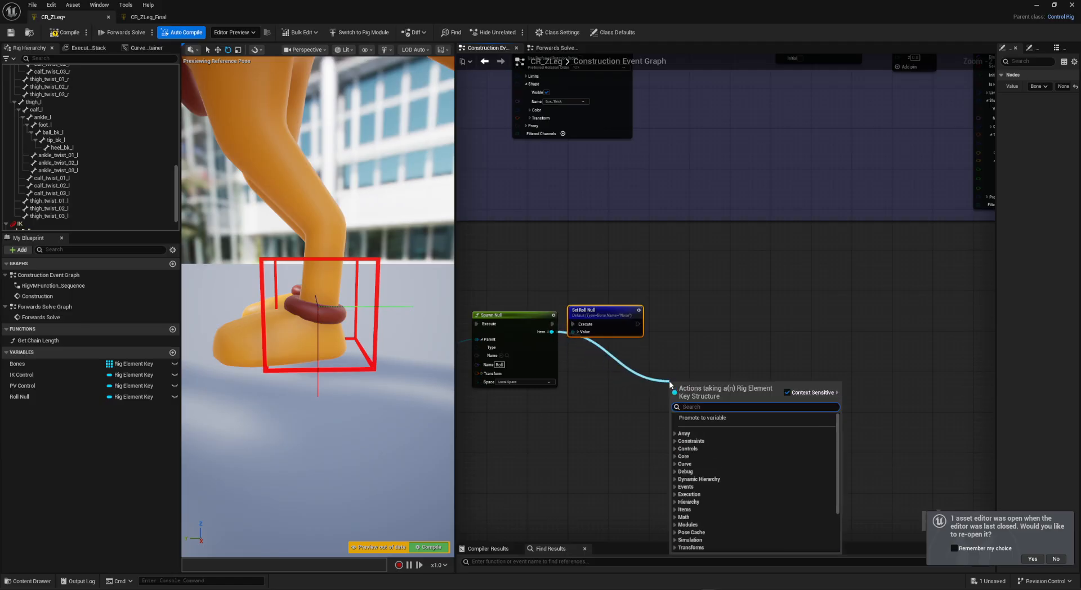
text(Spawn Conto)
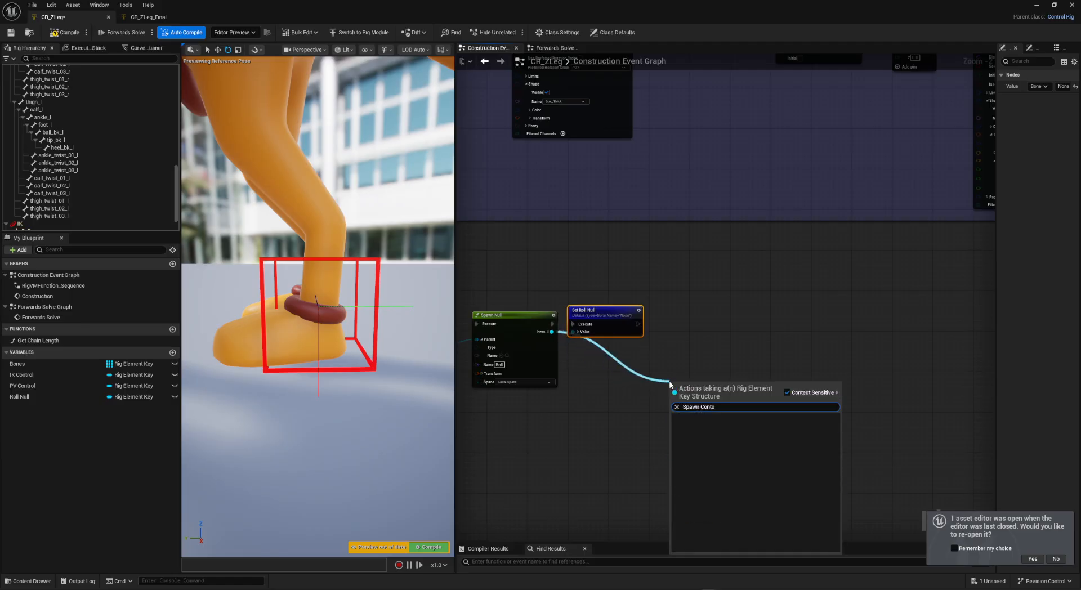
key(BackSpace)
text(rol)
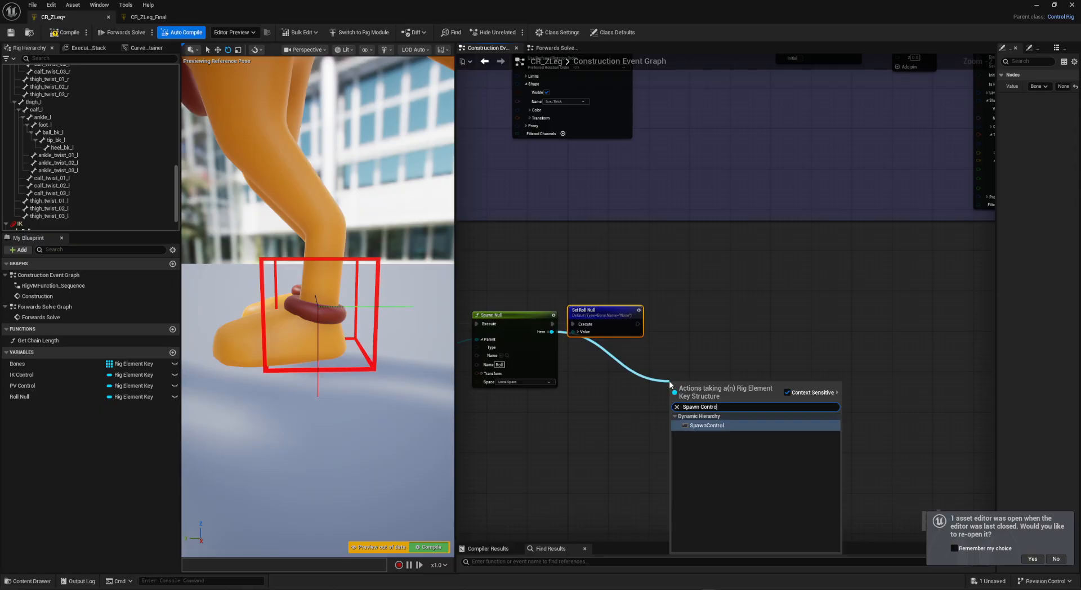
text(o)
key(Return)
drag(674, 389, 637, 324)
drag(708, 379, 713, 319)
Name the new control Roll and resolve its Initial Value type to Rotator.
click(709, 355)
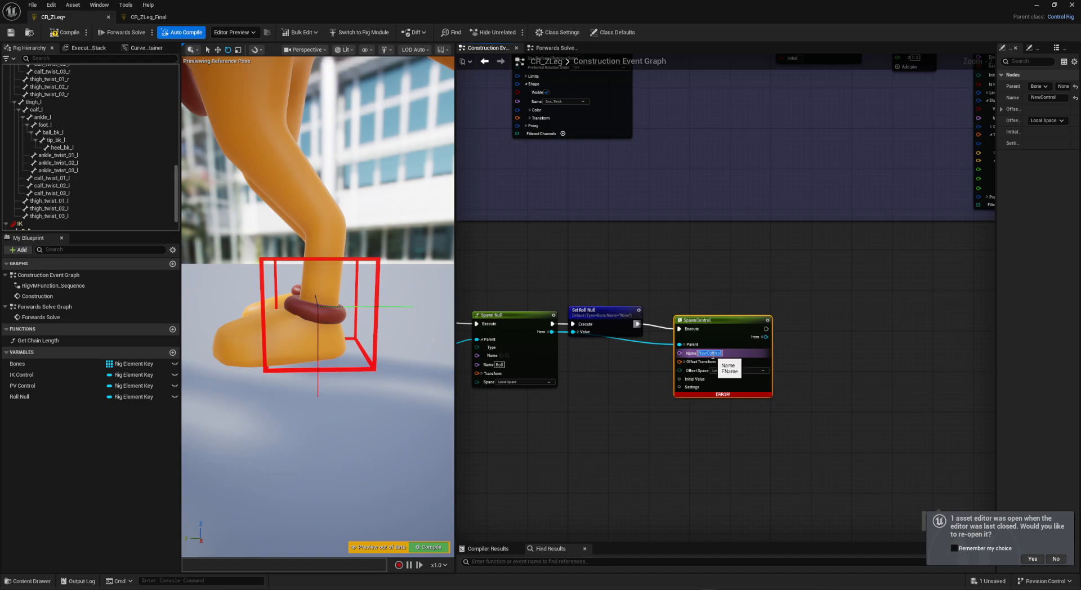
text(Roll)
right_click(694, 381)
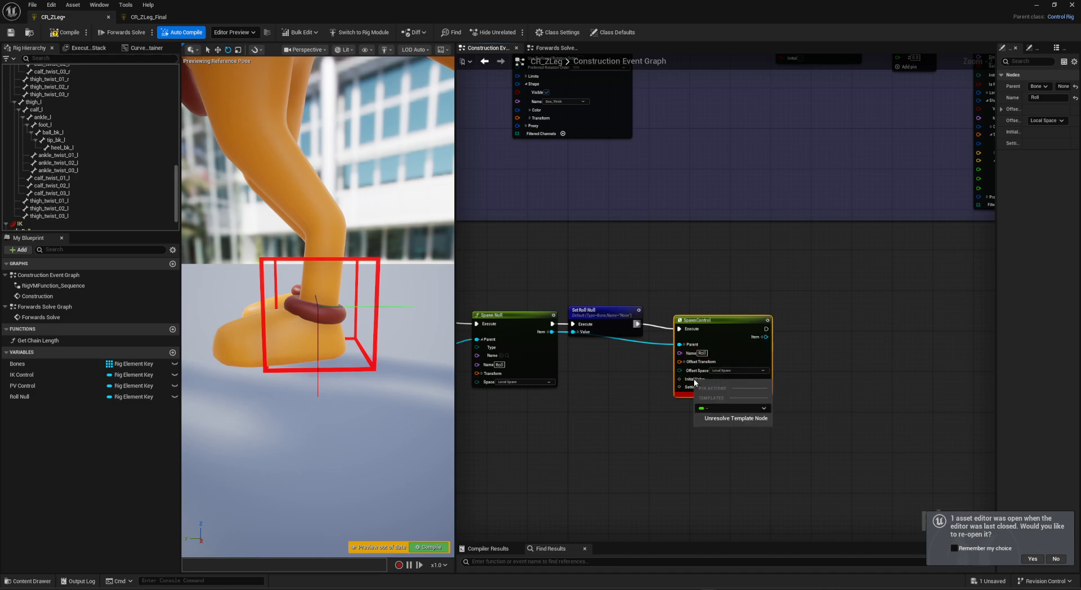
click(721, 413)
click(729, 460)
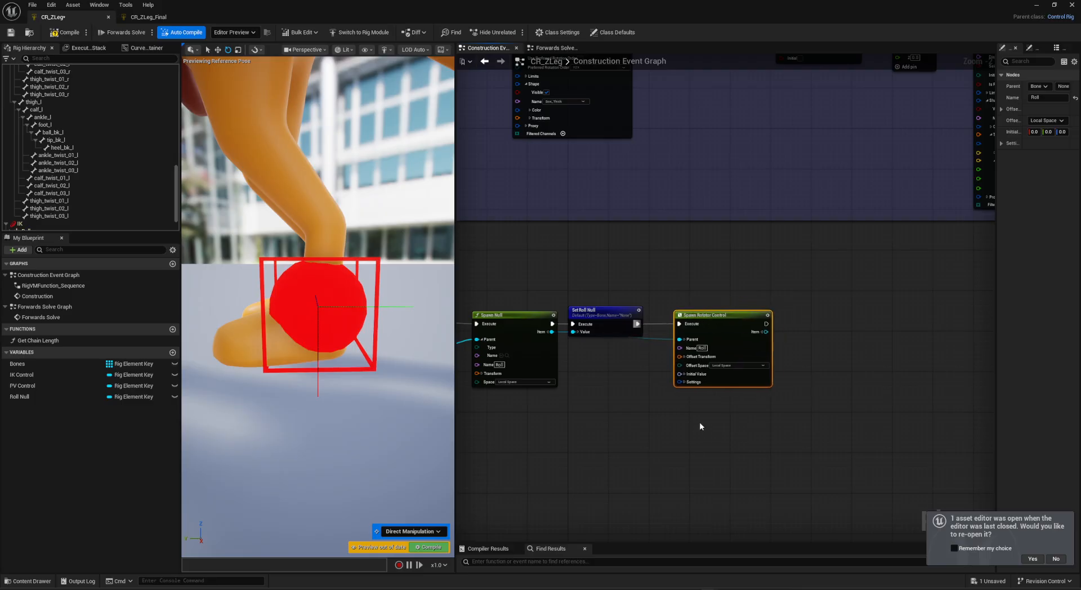
Set the Roll rotator control's shape to HalfCircle_Thick and check it at the foot.
scroll(701, 424, up, 2)
click(610, 374)
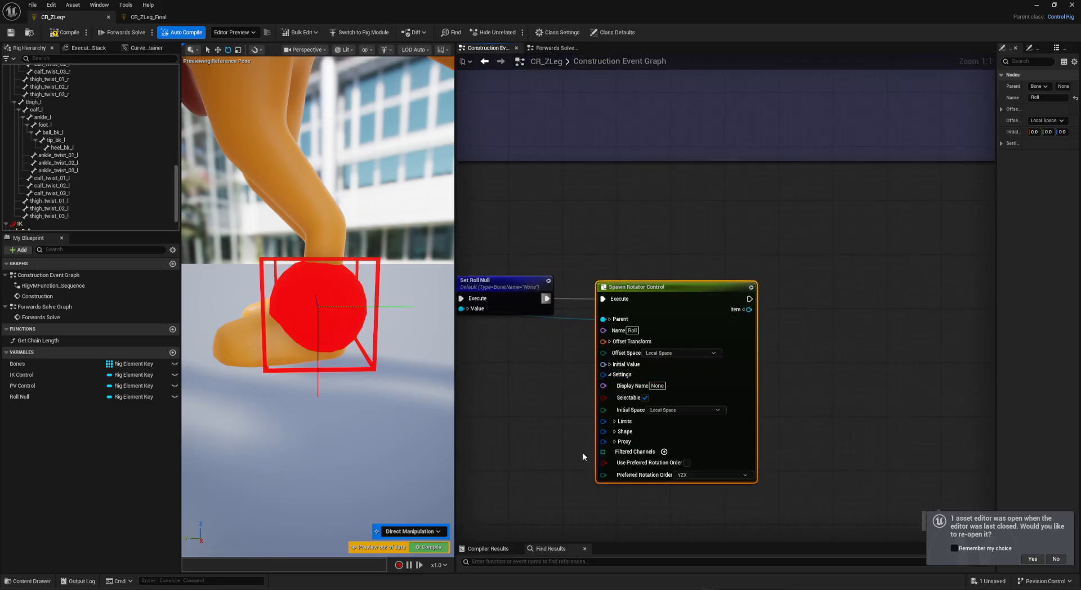
click(610, 366)
click(660, 390)
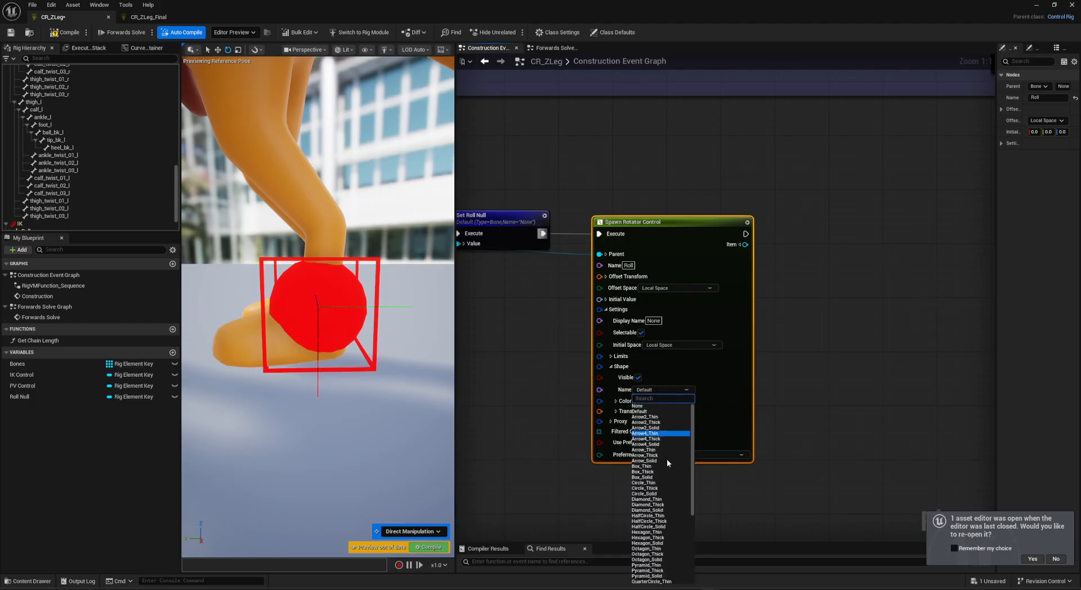
click(649, 521)
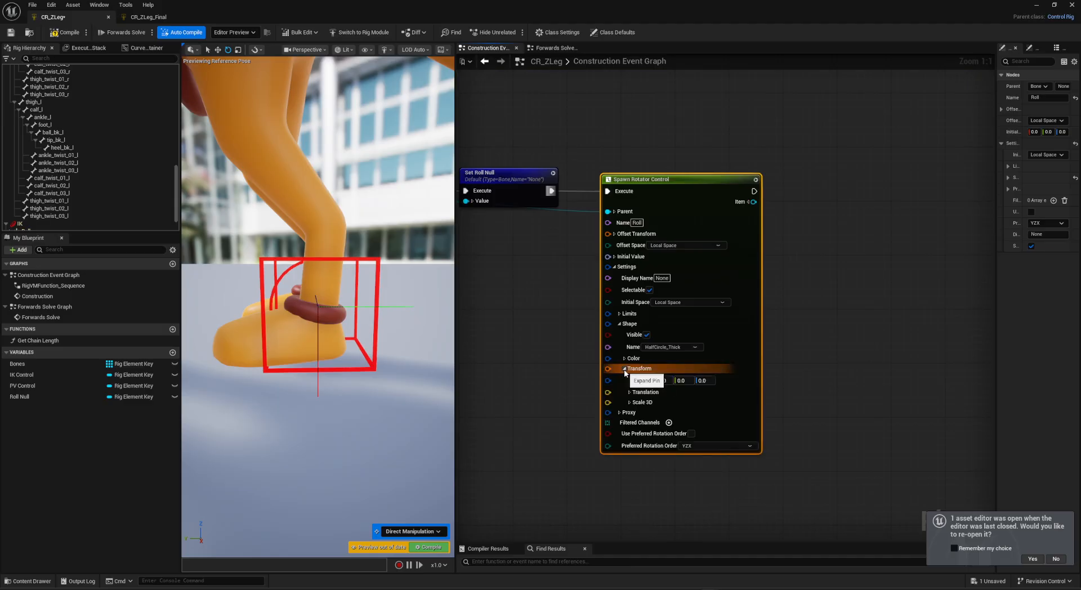
right_drag(531, 341, 579, 417)
alt+drag(307, 292, 309, 317)
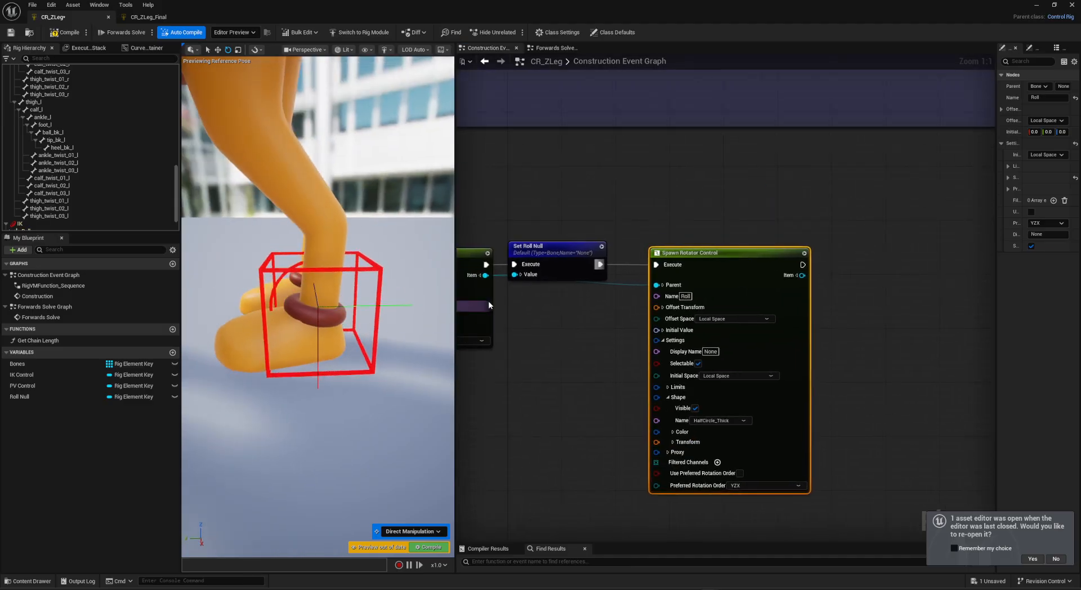
Add a Spawn Null node with the Spawn Rotator Control's Item output as its parent.
scroll(572, 370, down, 1)
right_drag(575, 372, 488, 357)
right_drag(733, 328, 655, 350)
drag(608, 293, 692, 331)
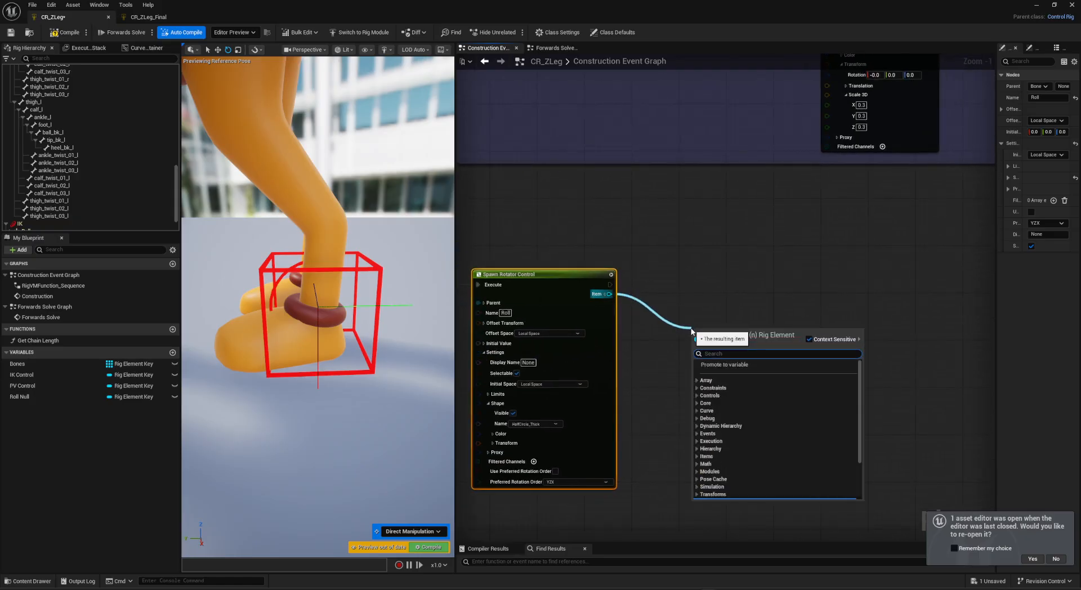
text(Spawn)
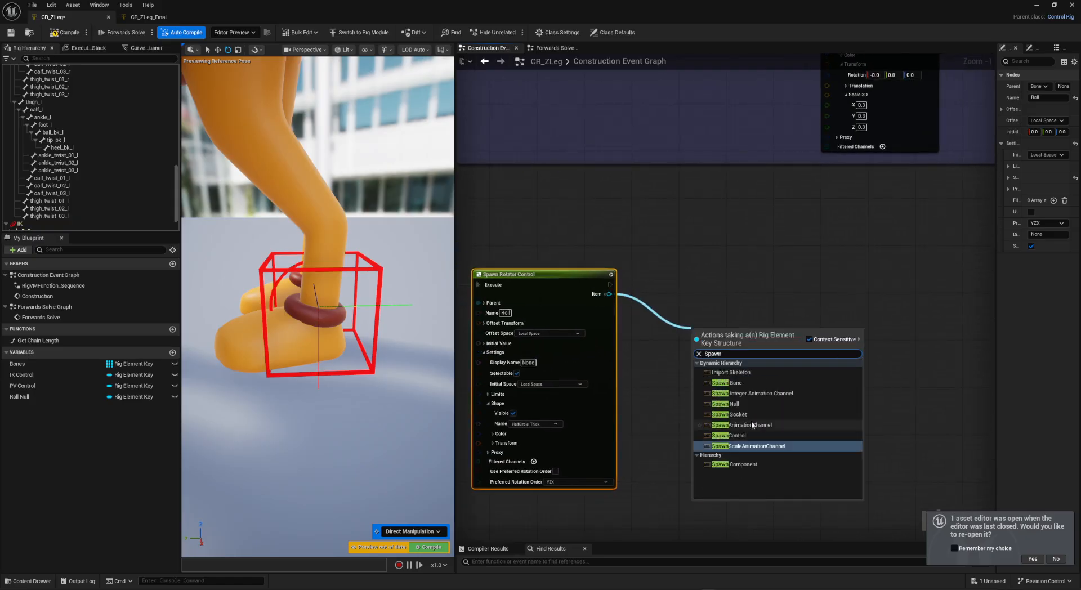
click(733, 403)
drag(731, 326, 761, 285)
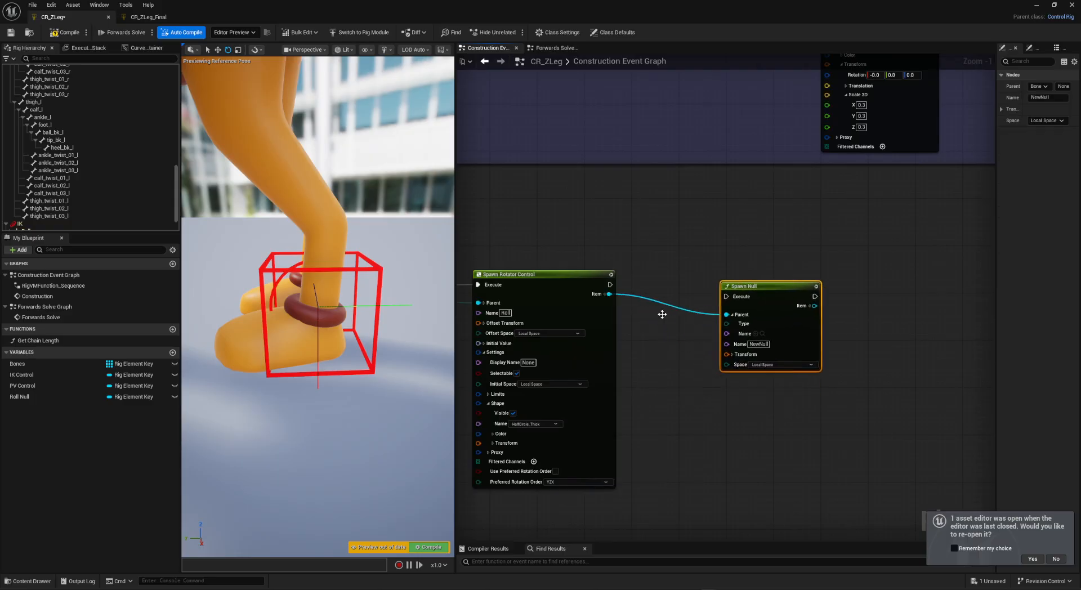
Examine the upper hind leg with the thigh_l and calf_l bones selected.
scroll(274, 356, down, 5)
alt+drag(313, 359, 309, 348)
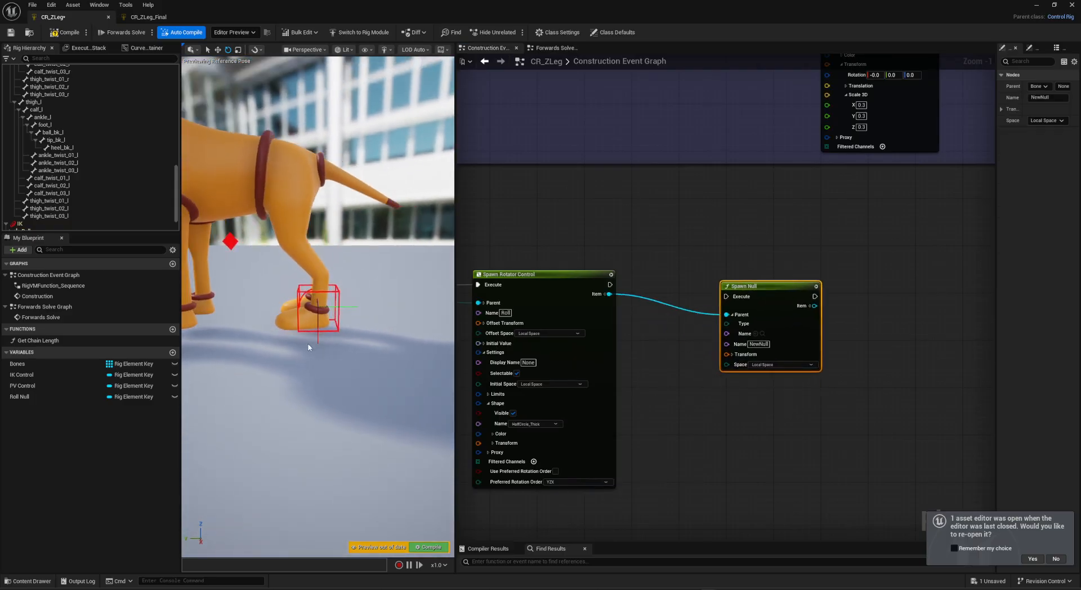
scroll(309, 347, up, 3)
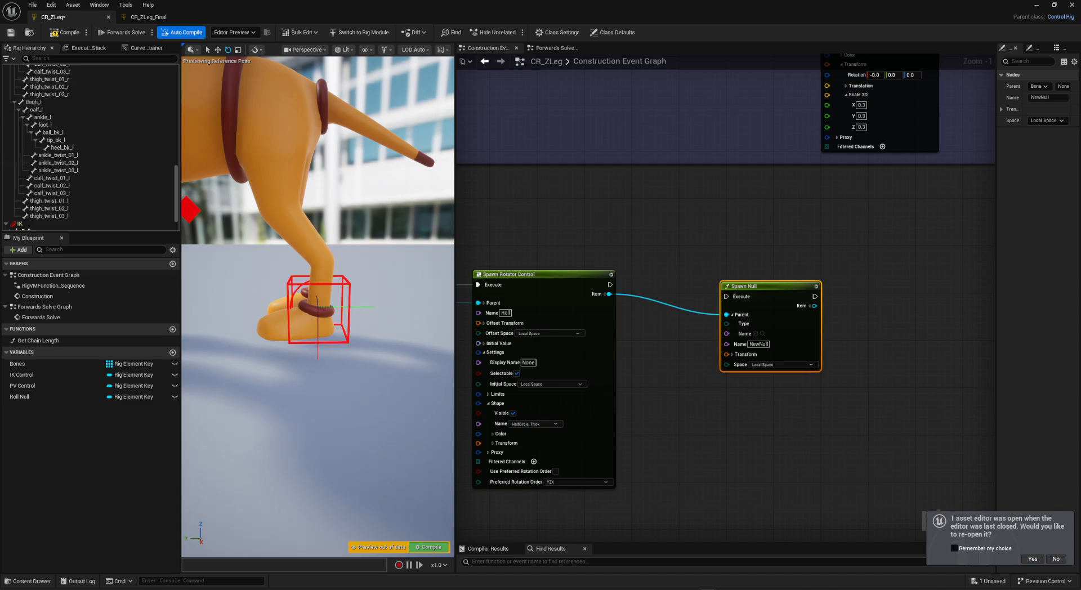
click(36, 102)
shift+click(36, 110)
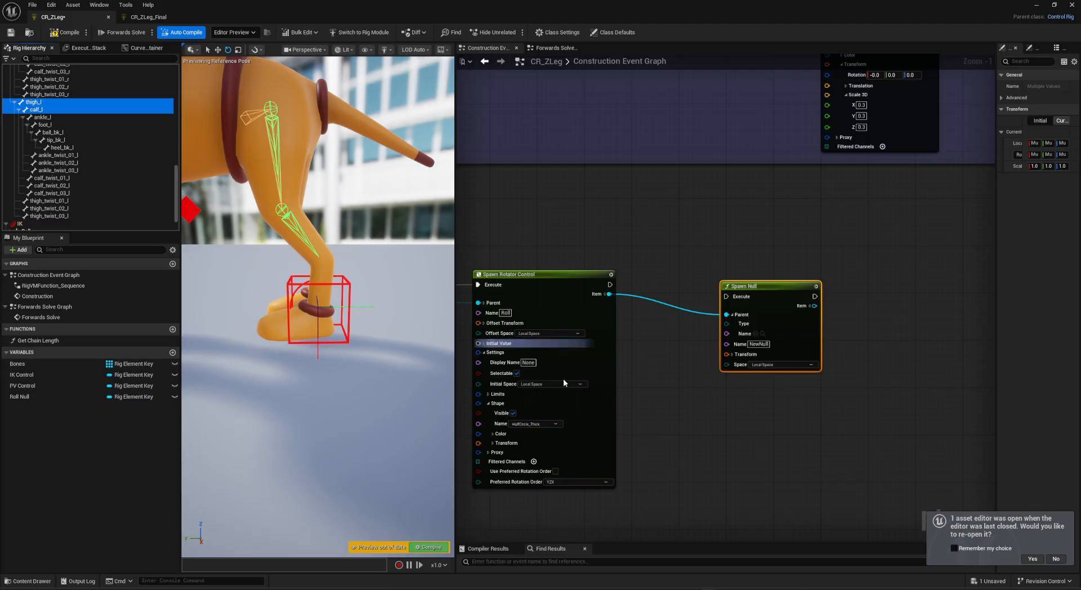
Name the new null Effector and connect its execution after the Spawn Rotator Control node.
right_drag(686, 438, 614, 435)
click(693, 268)
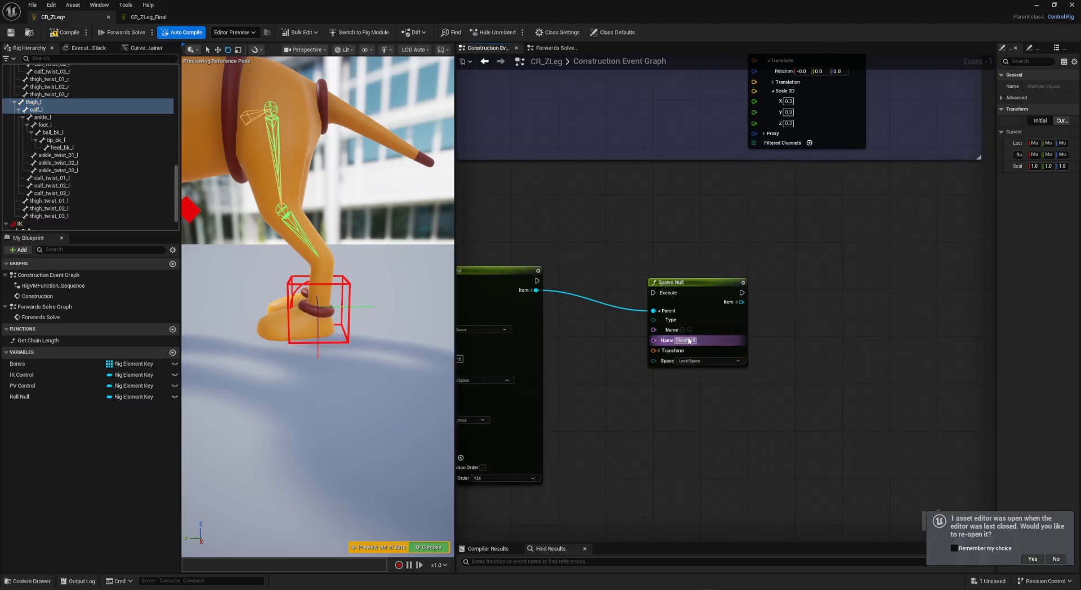
click(686, 340)
text(Effecto)
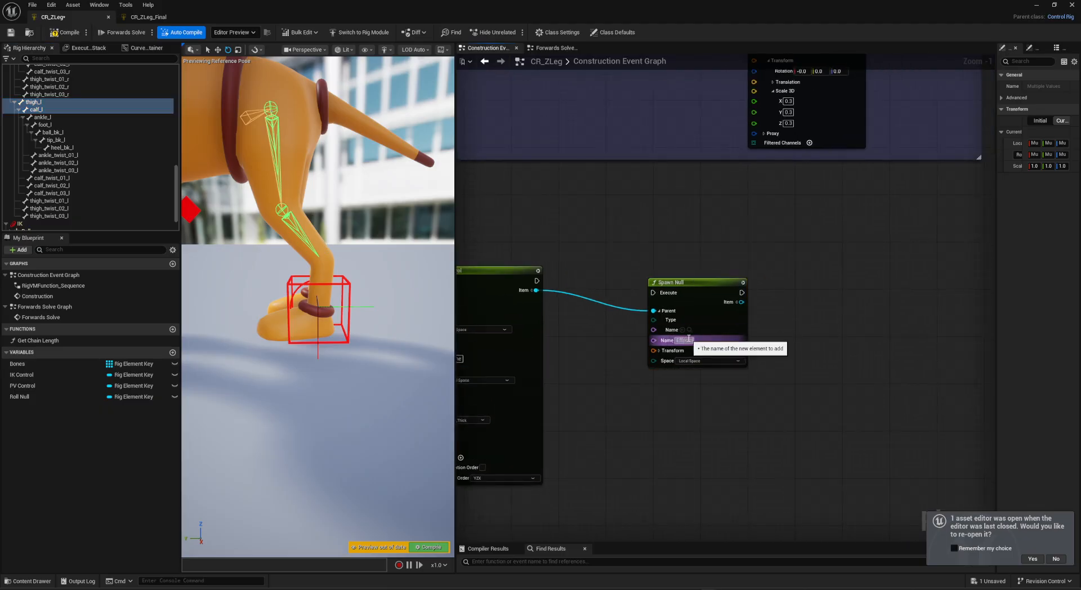
text(r)
key(Return)
drag(651, 292, 536, 280)
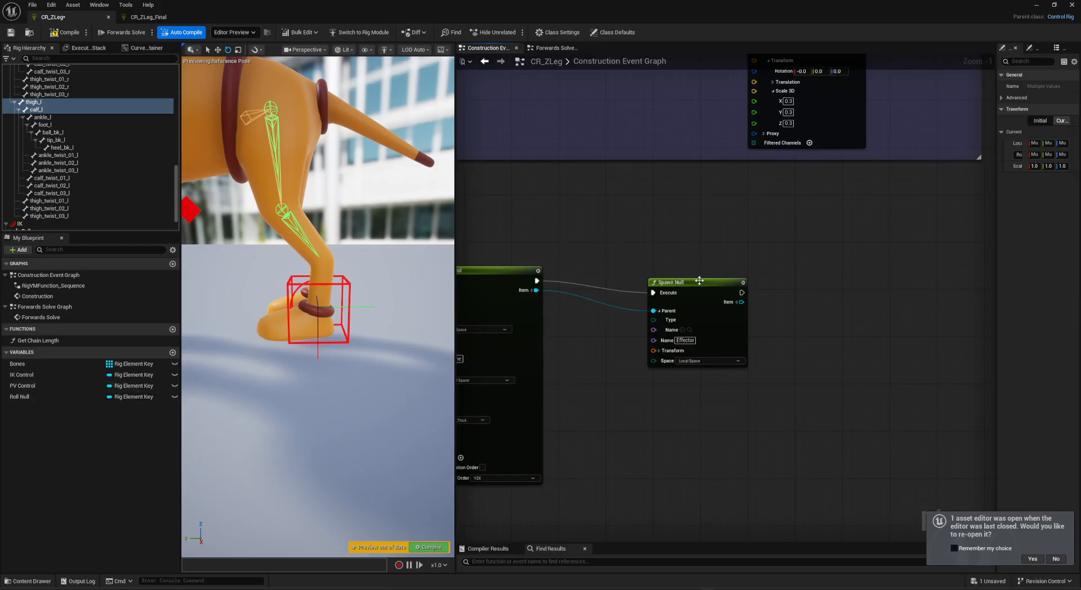
drag(699, 281, 727, 268)
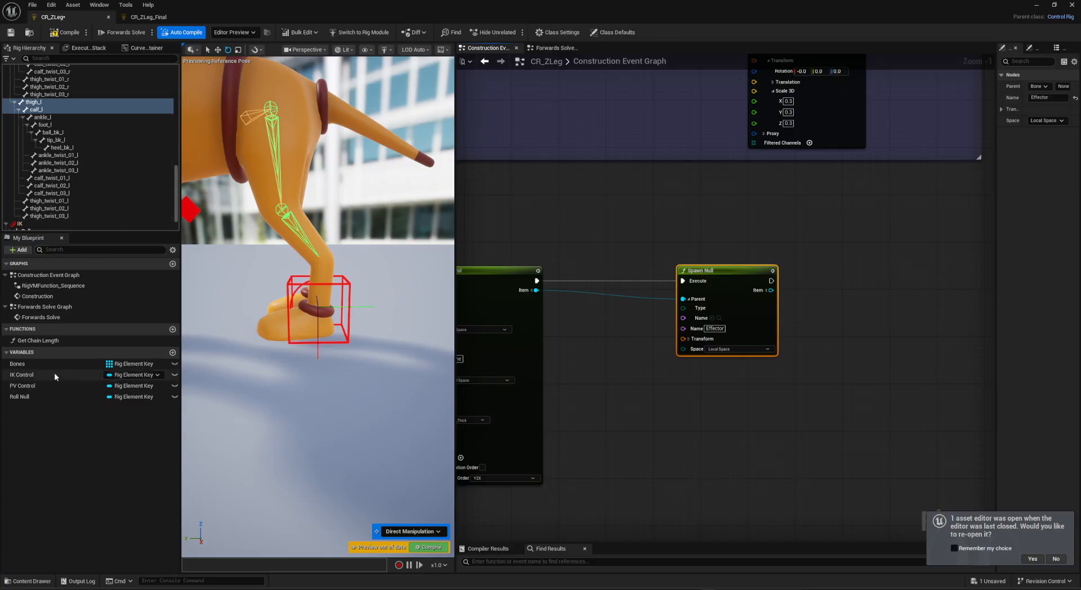
Add a Get Bones node with an array At node set to index 2 below the Effector null.
drag(22, 364, 640, 401)
click(594, 388)
text(Art)
key(BackSpace)
key(BackSpace)
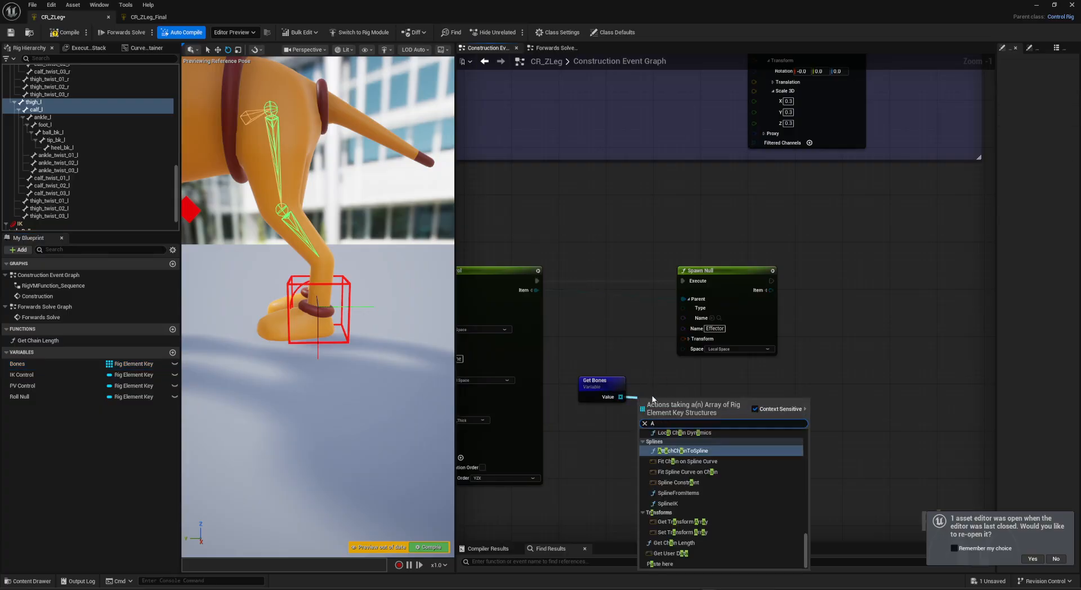
text(t)
key(Return)
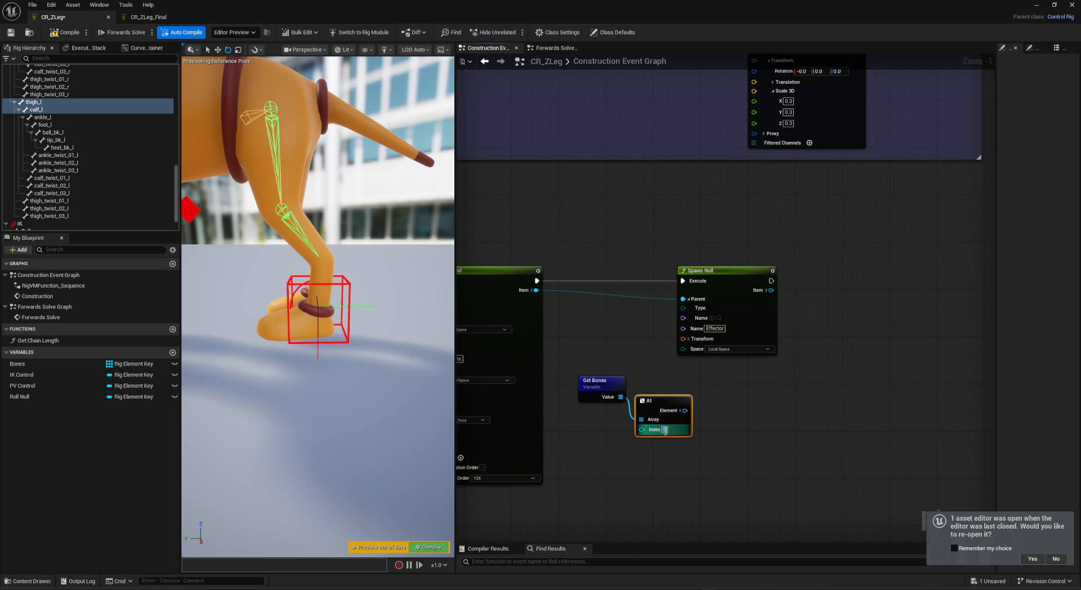
text(2)
Feed the indexed bone's Get Transform output into the Effector null's Transform and set the null's space to Global Space.
drag(685, 410, 715, 406)
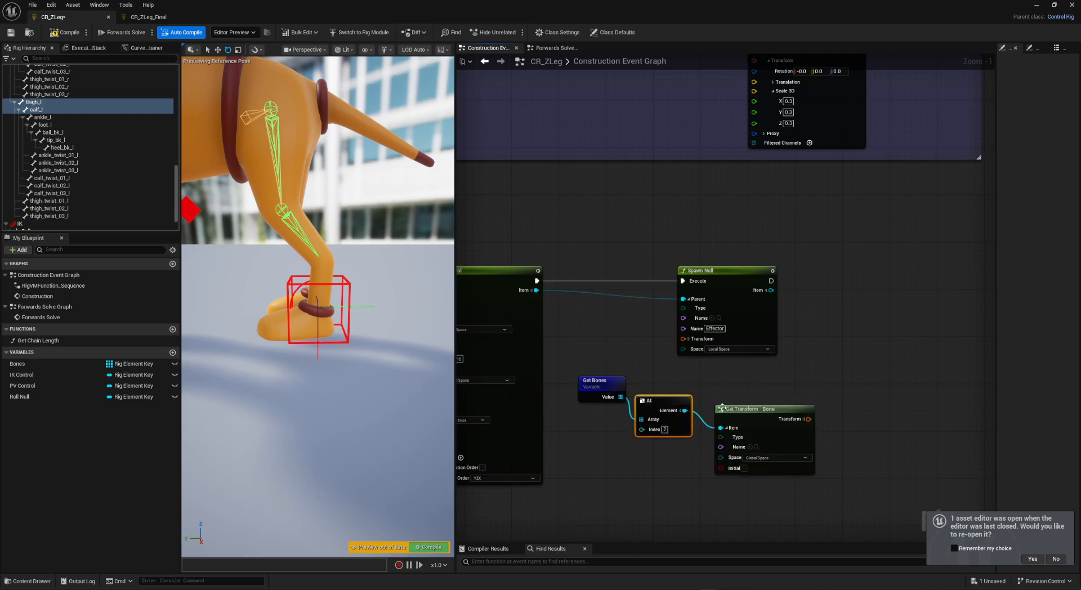
click(744, 405)
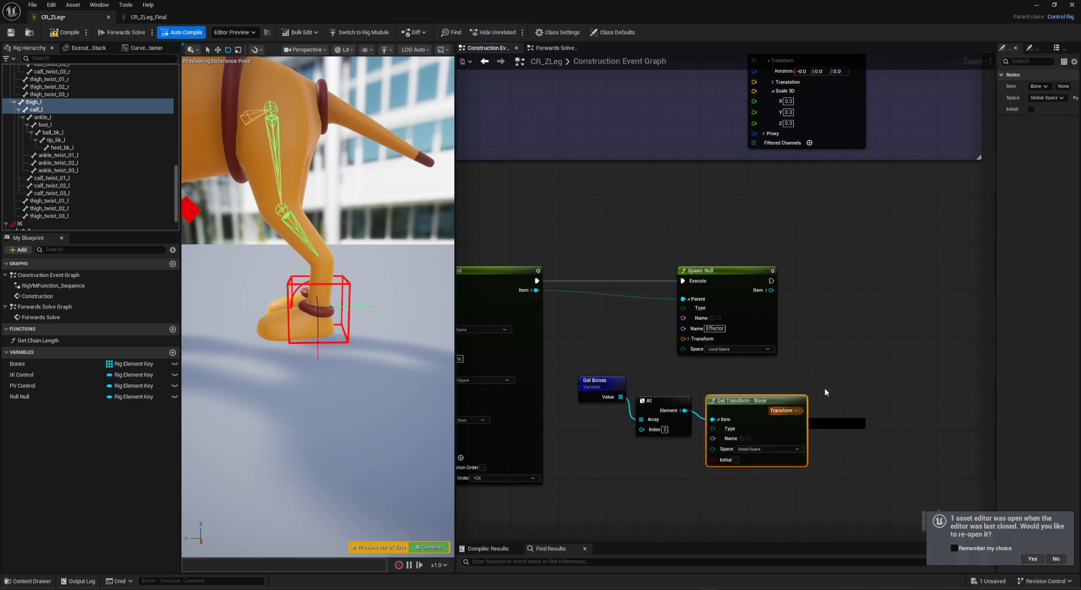
drag(788, 412, 684, 340)
click(723, 349)
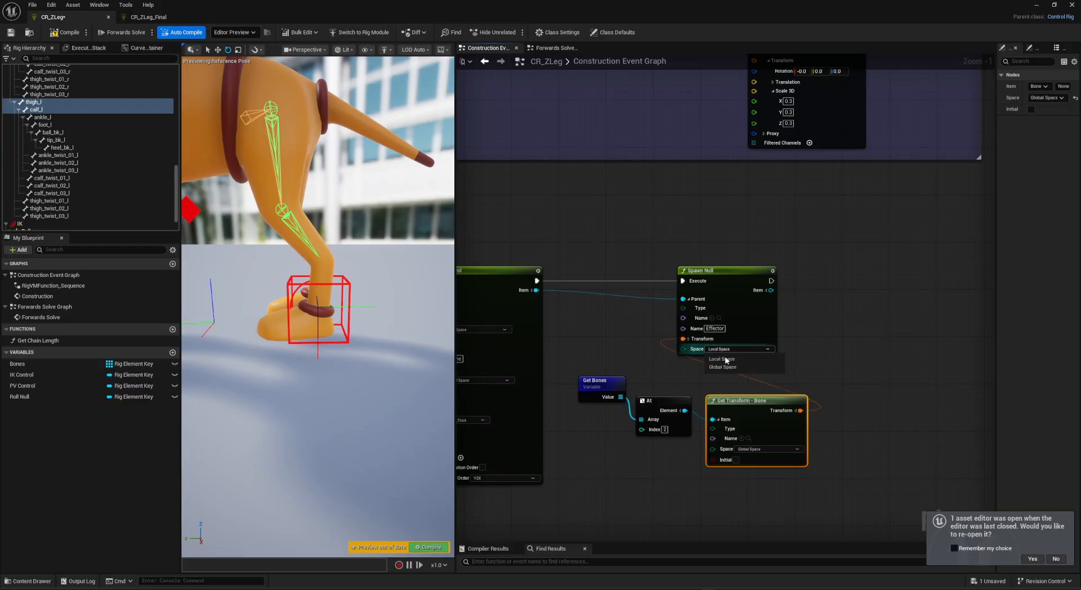
click(724, 366)
Examine the Effector null at the ankle, try out the foot controls, and undo the trial manipulation.
scroll(323, 238, up, 5)
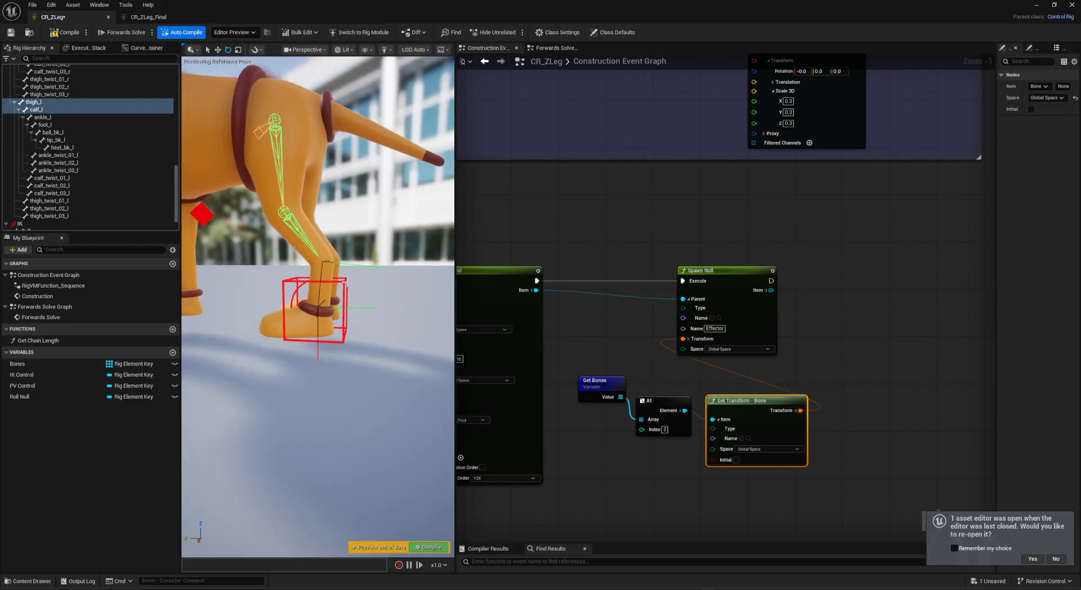
alt+drag(327, 223, 341, 250)
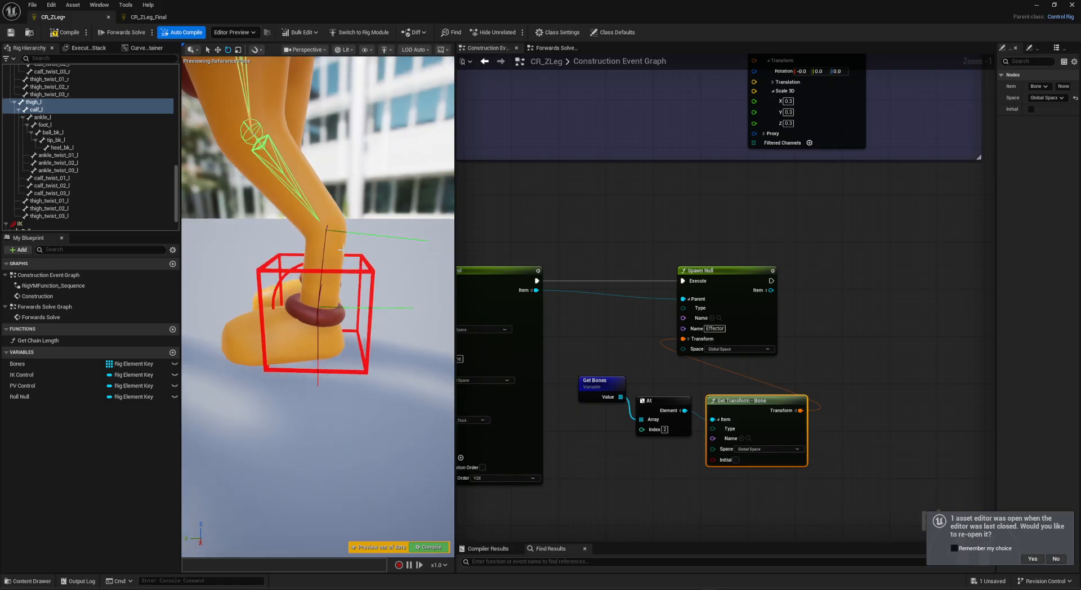
click(371, 271)
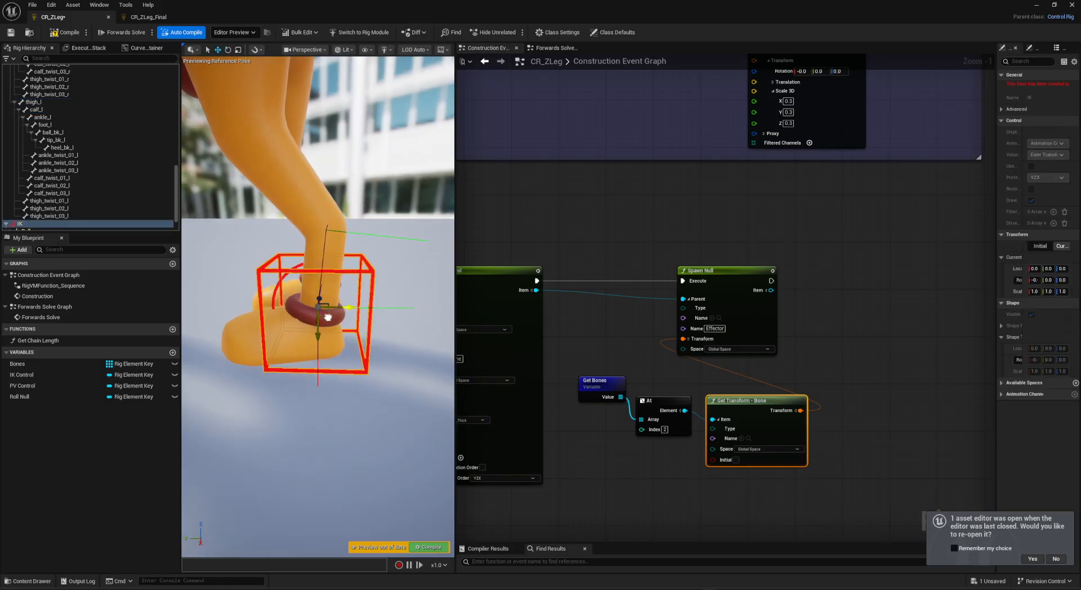
drag(328, 317, 374, 268)
click(296, 246)
key(ctrl+z)
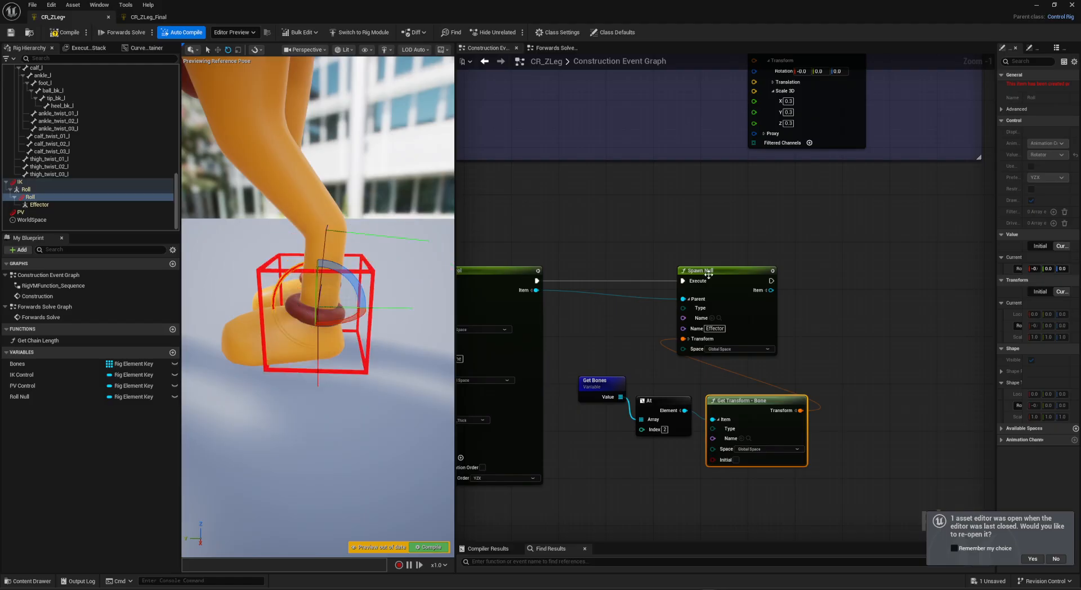
Add a Basic IK node to the Forwards Solve Graph, placed to the right of the Sequence node.
scroll(707, 273, down, 4)
right_drag(576, 424, 818, 257)
right_drag(636, 339, 619, 403)
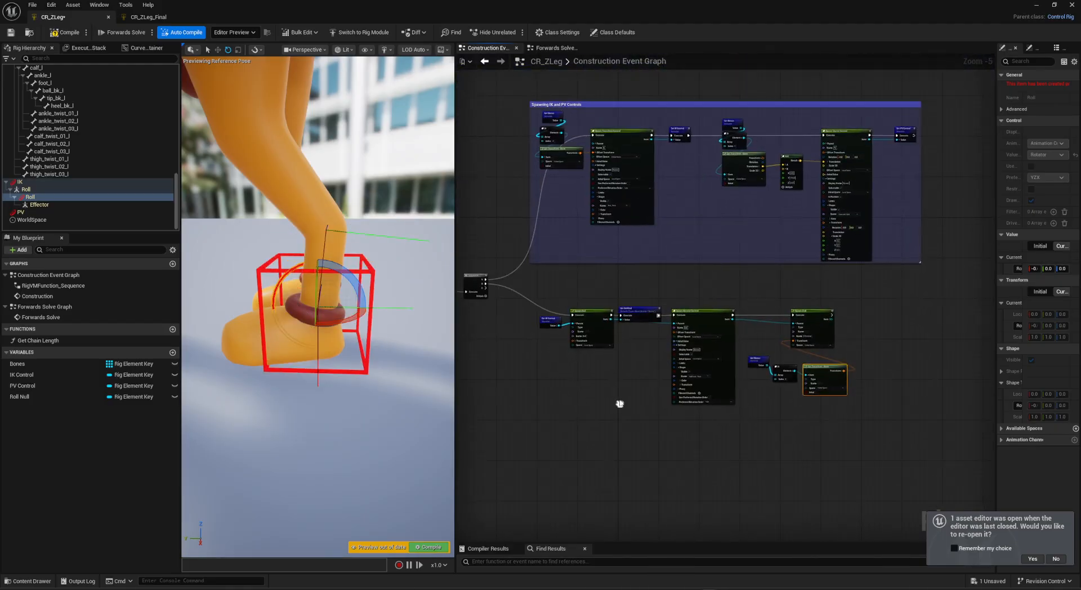
click(555, 50)
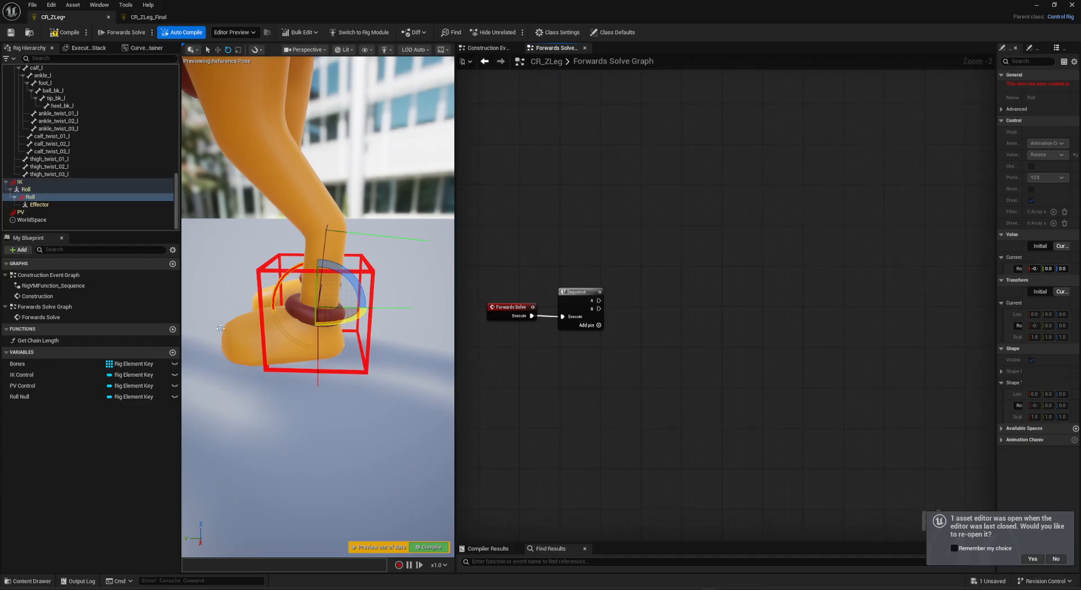
right_drag(612, 384, 579, 394)
right_click(622, 367)
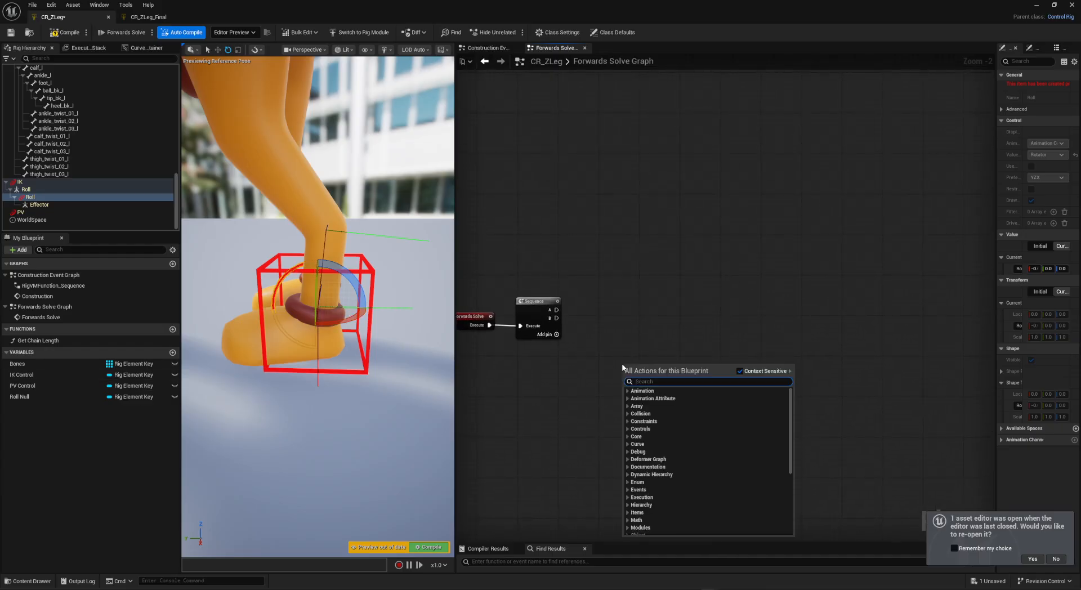
text(Basic IK)
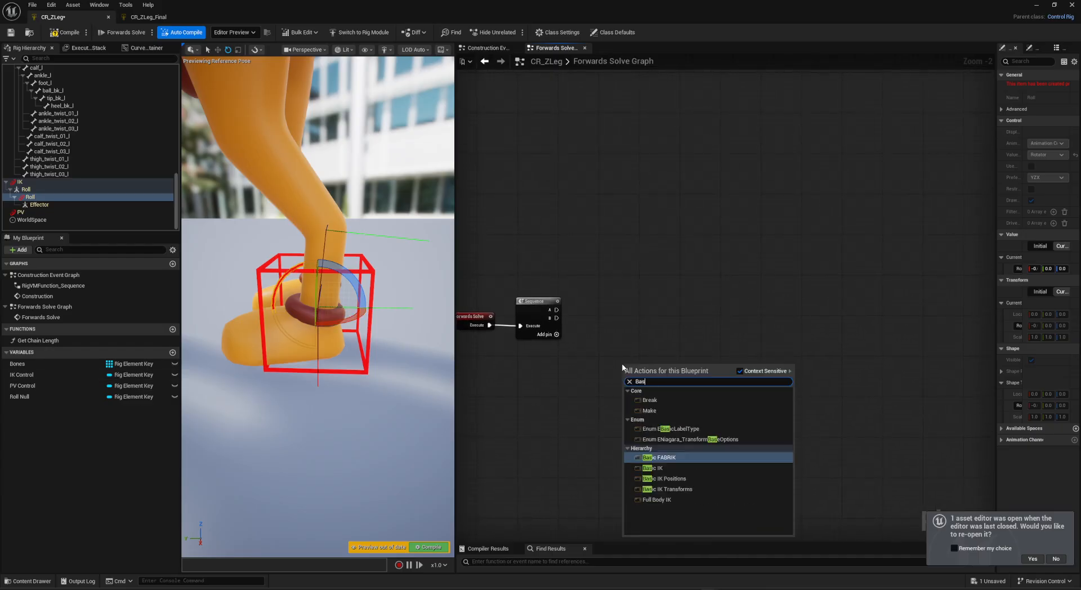
key(Return)
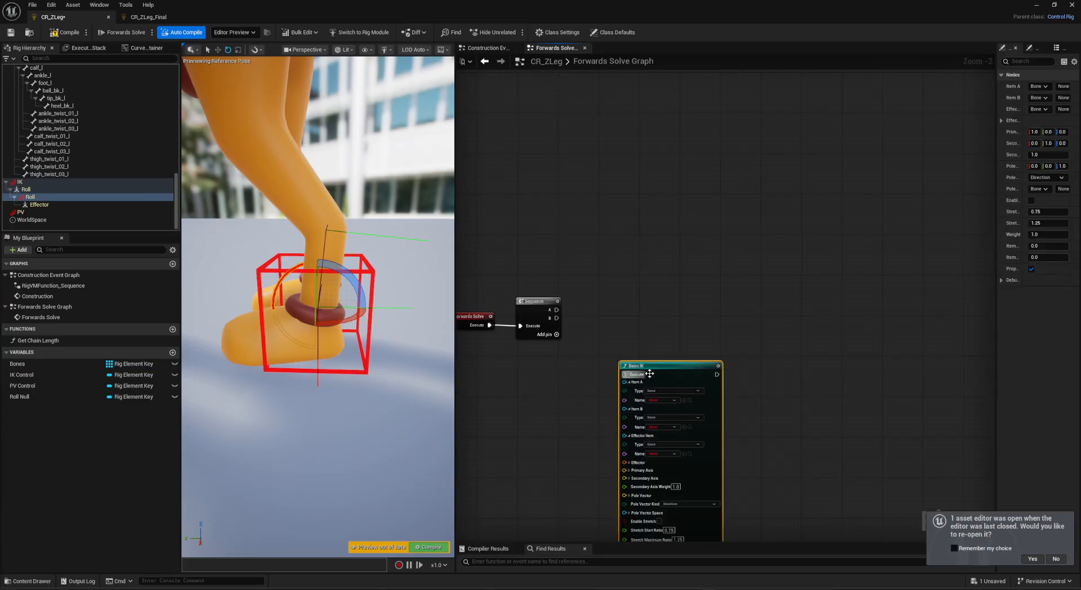
drag(624, 366, 731, 330)
right_drag(688, 414, 604, 358)
scroll(604, 358, up, 1)
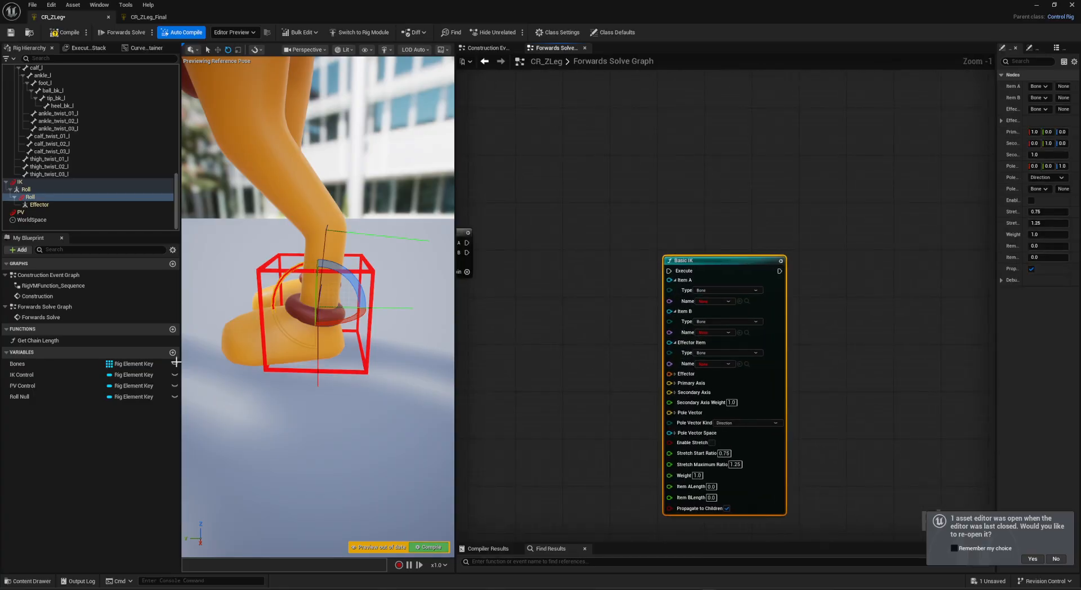
Add a Get Bones node beside Basic IK and feed it into an array At node, then duplicate the At node twice.
drag(22, 363, 488, 298)
click(513, 341)
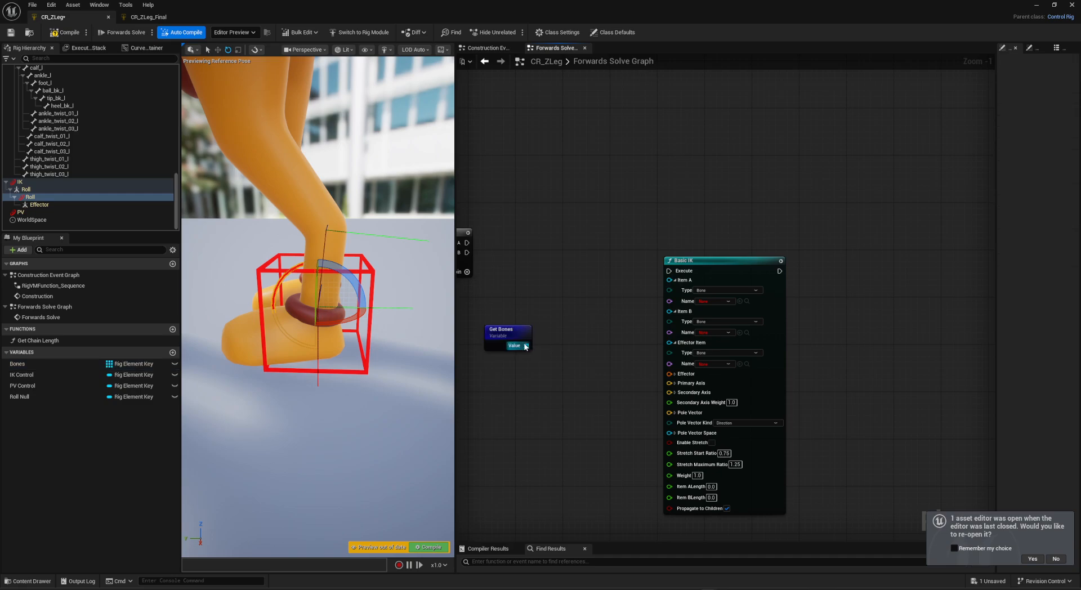
drag(527, 345, 583, 376)
text(at)
click(585, 353)
key(ctrl+d)
key(ctrl+d)
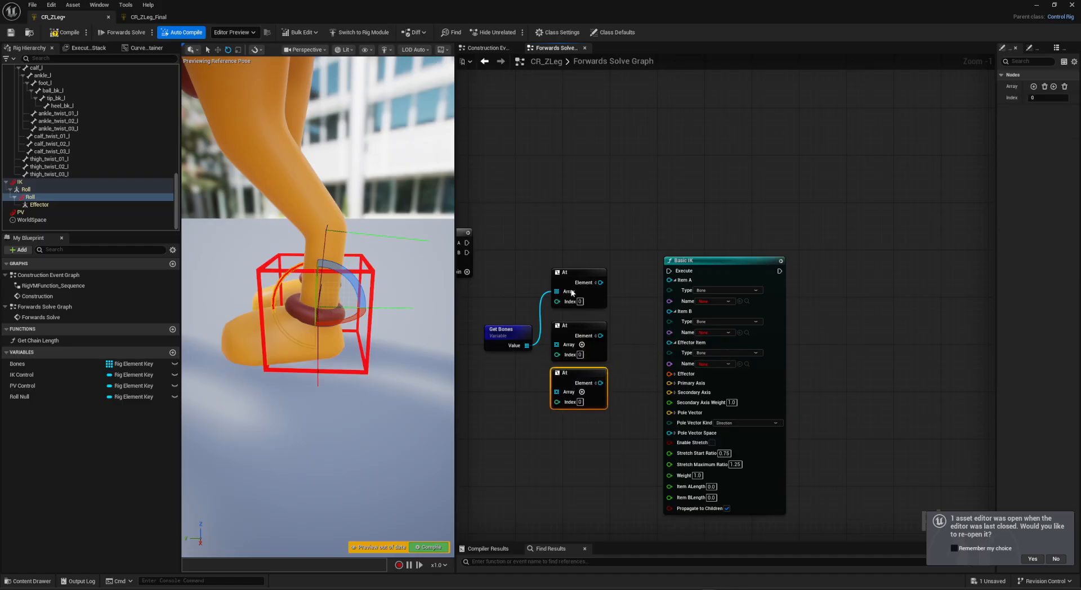
Set the duplicated At nodes to index 1 and 2 and wire bones 0, 1 and 2 into Basic IK's Item A, Item B and Effector Item.
click(580, 354)
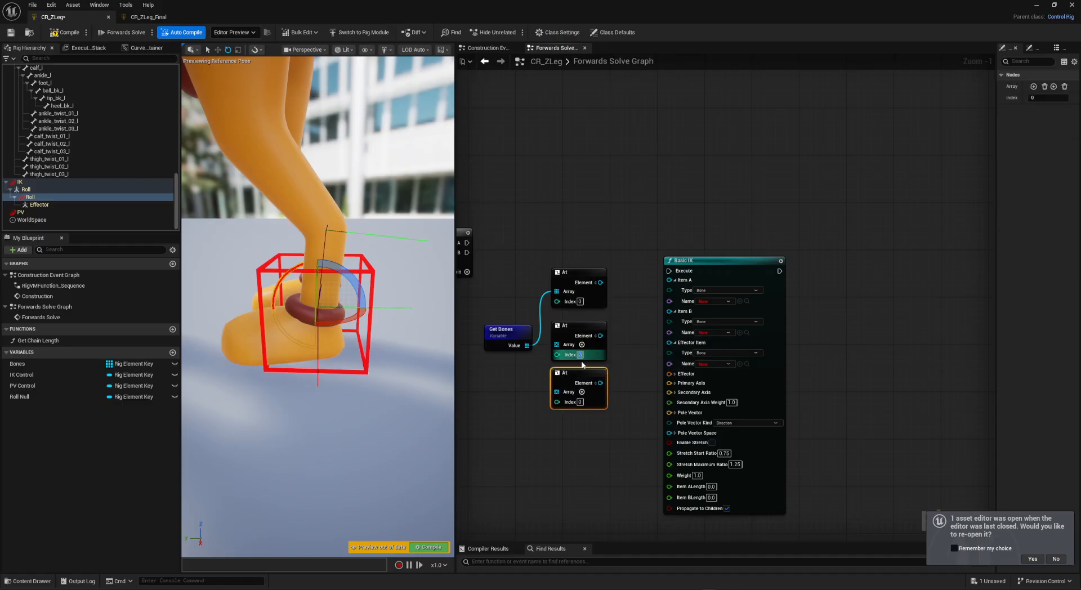
text(2)
key(Return)
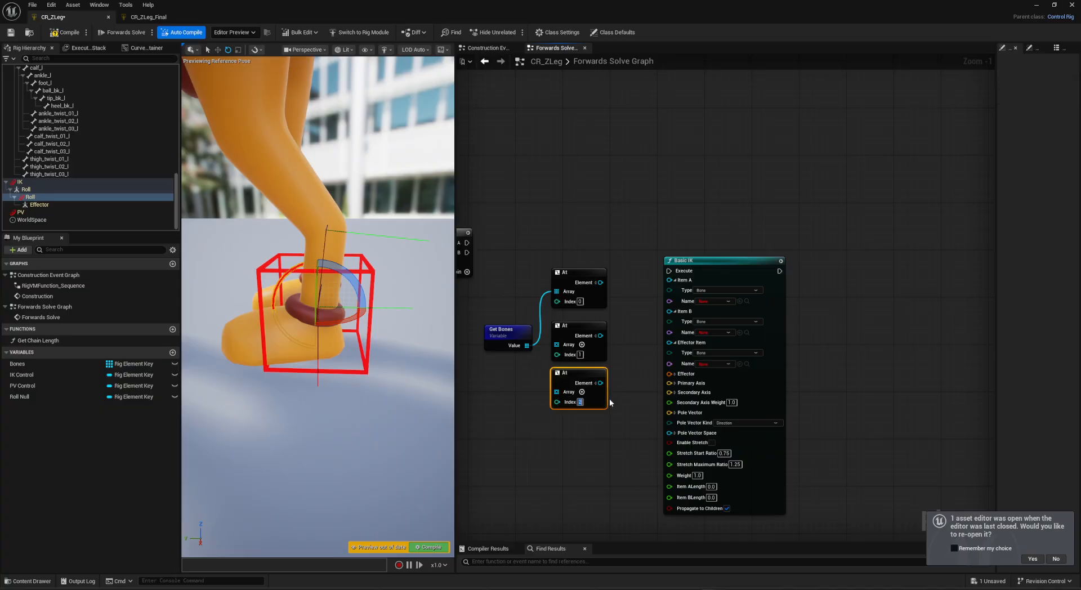
drag(560, 388, 556, 391)
drag(600, 282, 669, 309)
drag(600, 383, 667, 341)
right_drag(630, 474, 652, 436)
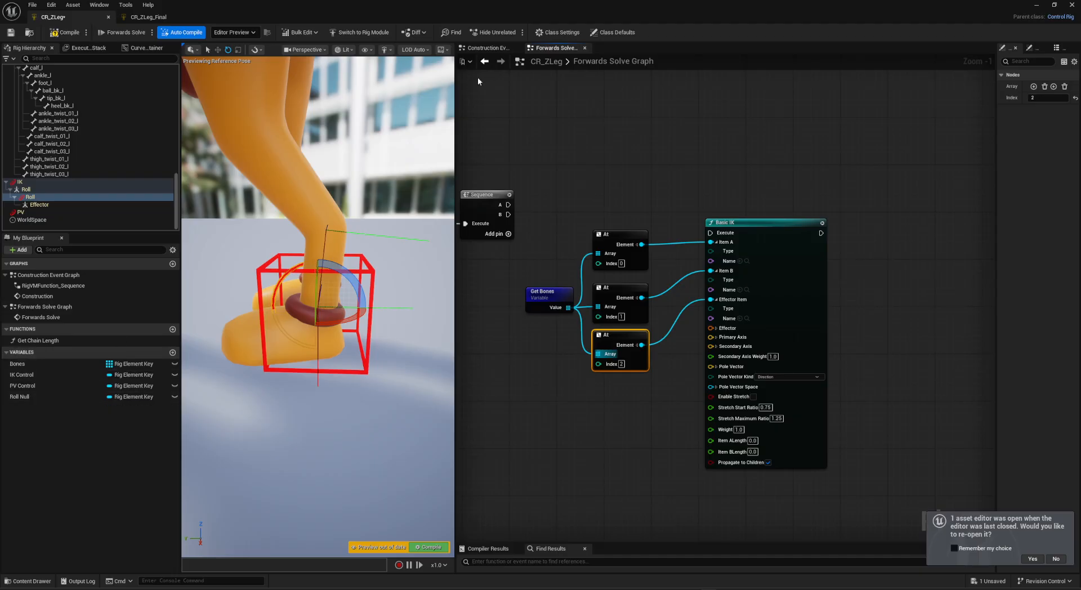
In the Construction Event Graph, promote the Effector Spawn Null's Item output to a variable named Effector Null.
click(489, 48)
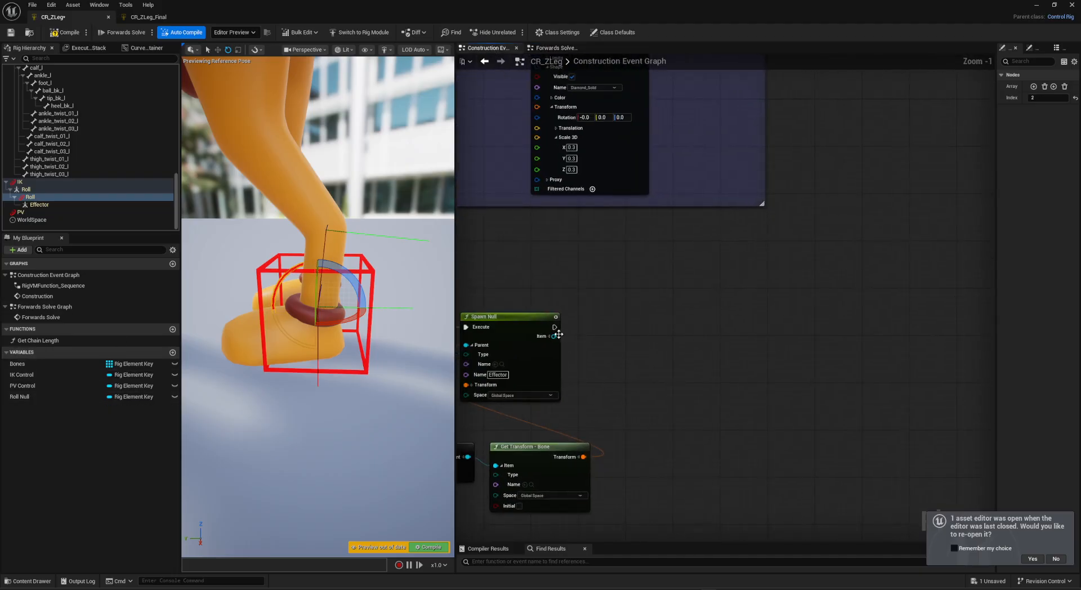
drag(593, 350, 630, 325)
click(610, 394)
double_click(45, 408)
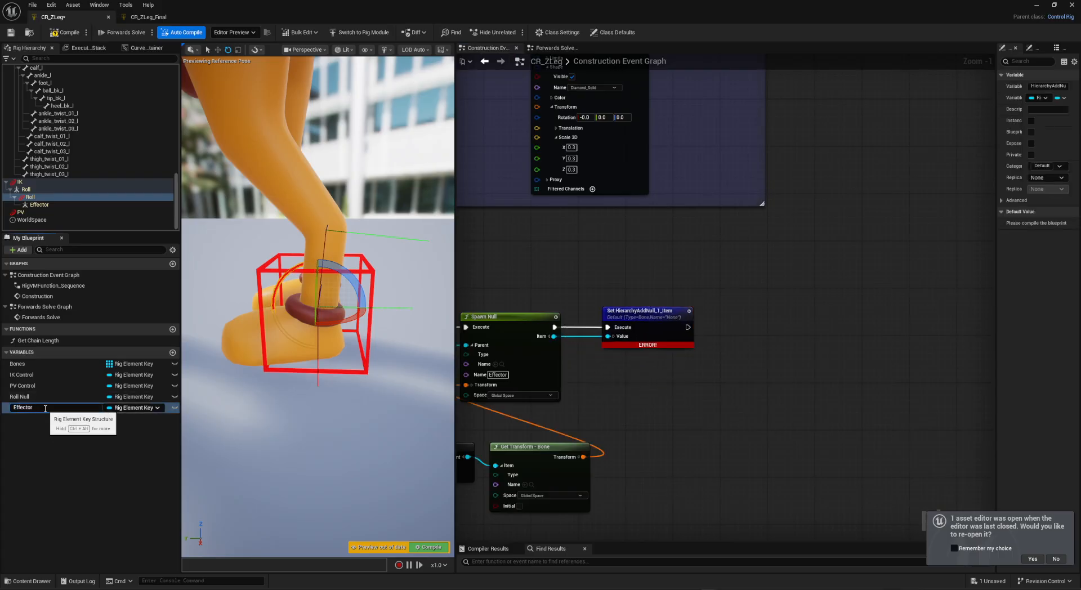
text(Effector Null)
key(Return)
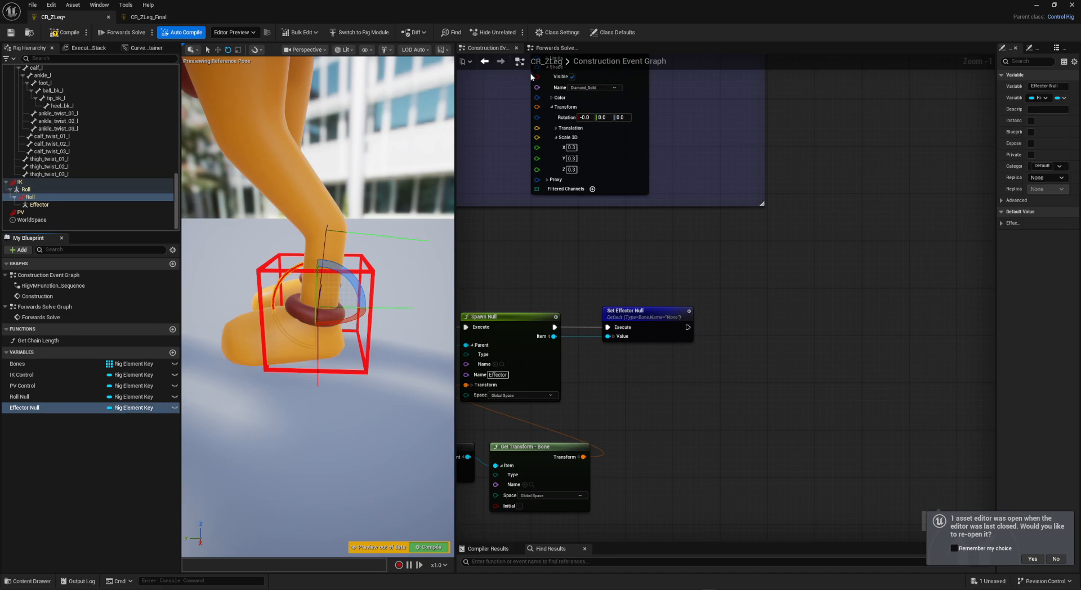
In the Forwards Solve Graph, feed the Effector Null variable through a Get Transform node into Basic IK's Effector input.
click(547, 50)
click(69, 406)
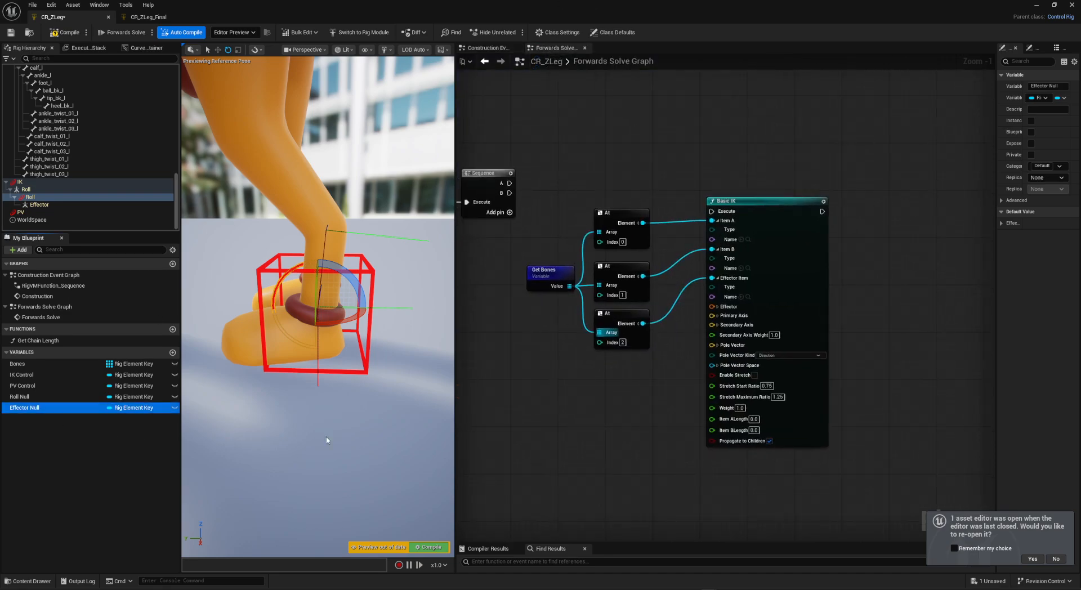
drag(487, 407, 488, 408)
click(510, 418)
drag(573, 430, 616, 399)
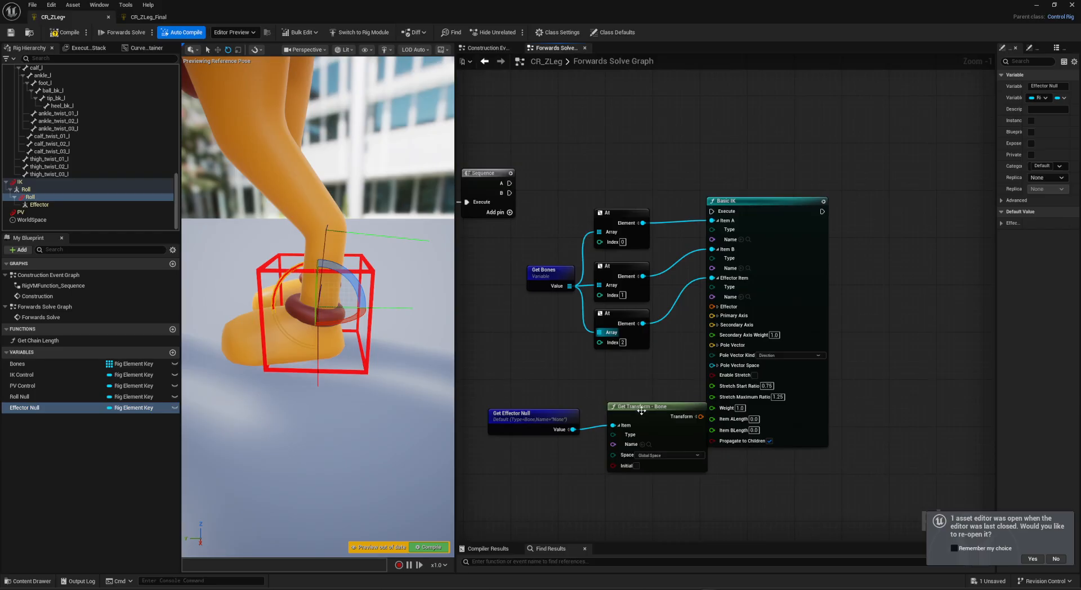
drag(640, 408, 712, 306)
click(558, 419)
shift+click(640, 399)
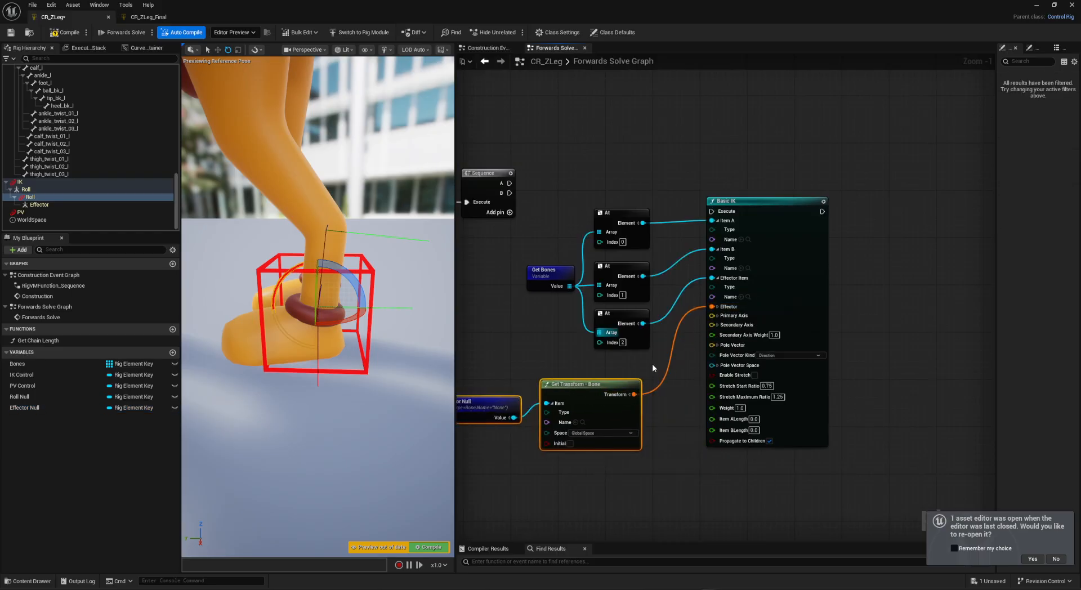
right_drag(680, 390, 675, 374)
right_drag(583, 372, 578, 352)
Connect the PV Control variable to Basic IK's Pole Vector Space, with Pole Vector Kind set to Location and Pole Vector Z set to 0.
drag(34, 386, 695, 336)
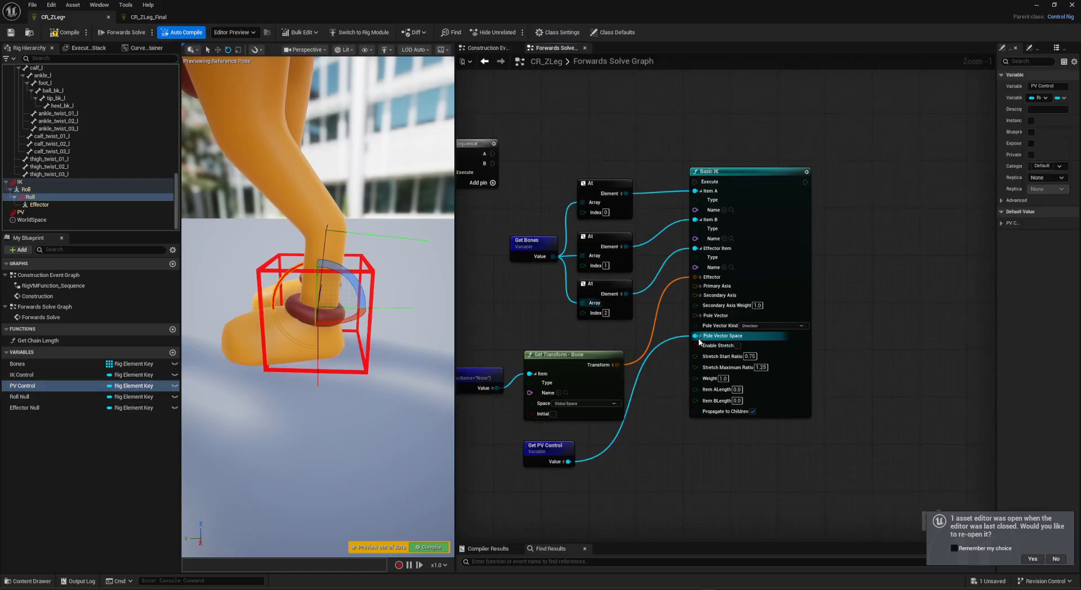
click(756, 326)
click(763, 337)
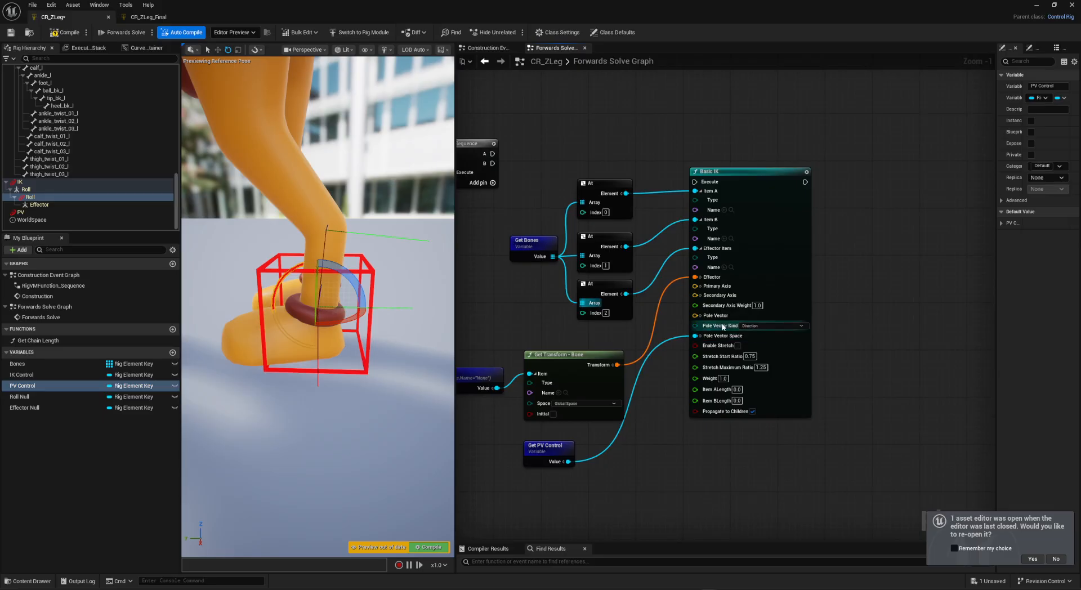
click(756, 326)
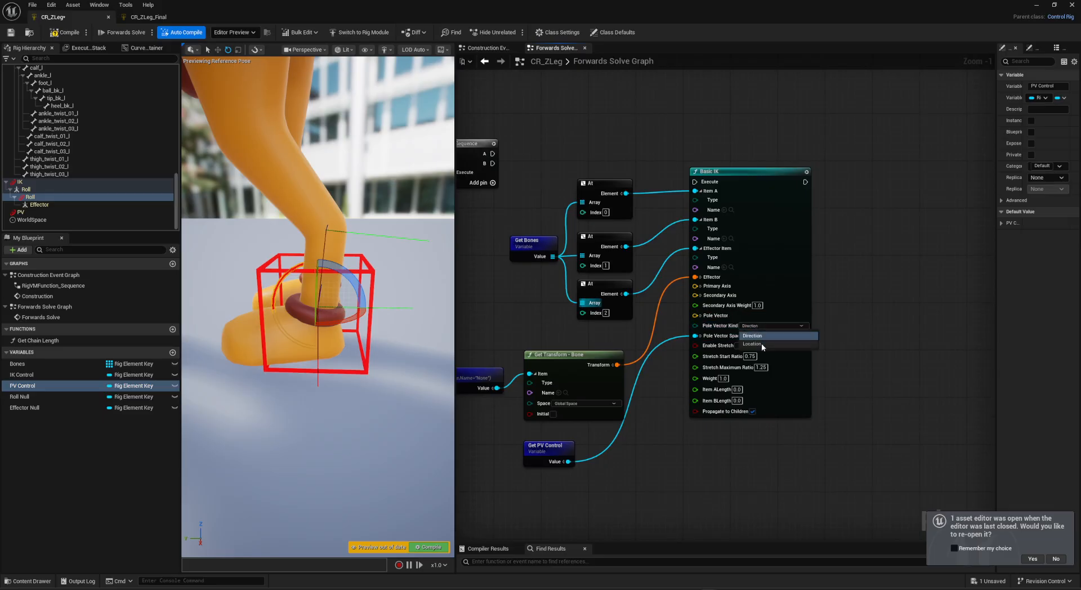
click(700, 315)
click(716, 348)
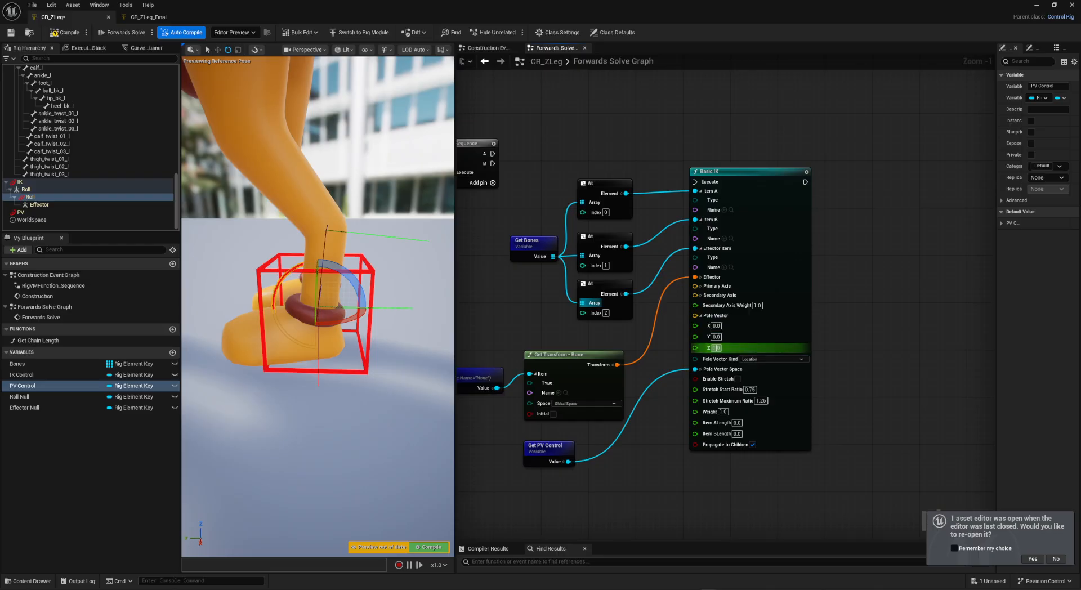
text(0)
Tidy the nodes feeding Basic IK and connect the Sequence node's B output to Basic IK's Execute input.
right_drag(480, 341, 507, 350)
drag(508, 346, 570, 348)
drag(575, 461, 599, 452)
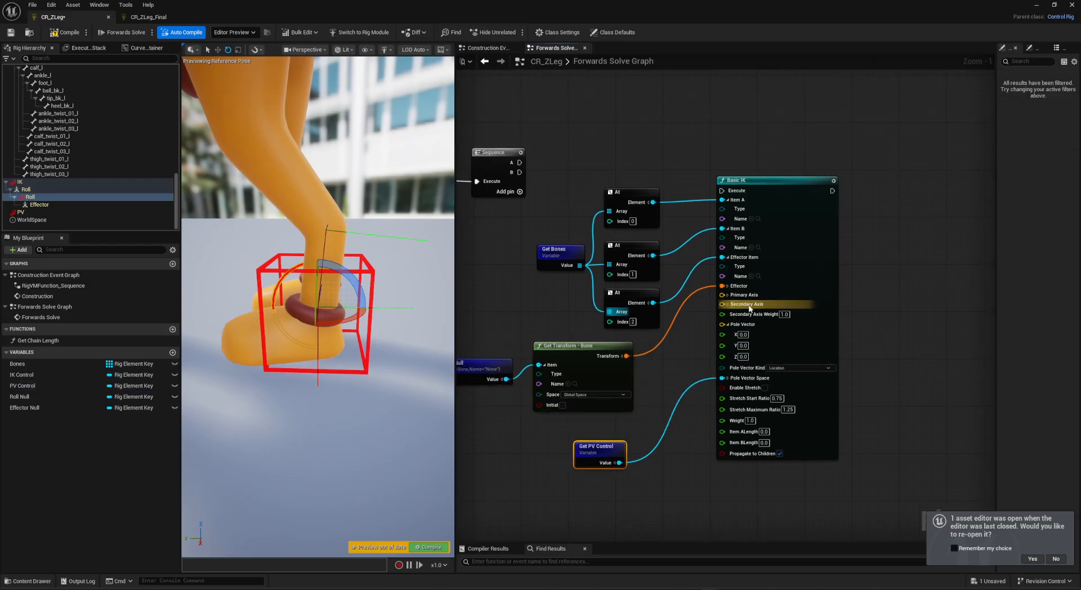
right_drag(605, 449, 609, 452)
right_drag(667, 397, 682, 433)
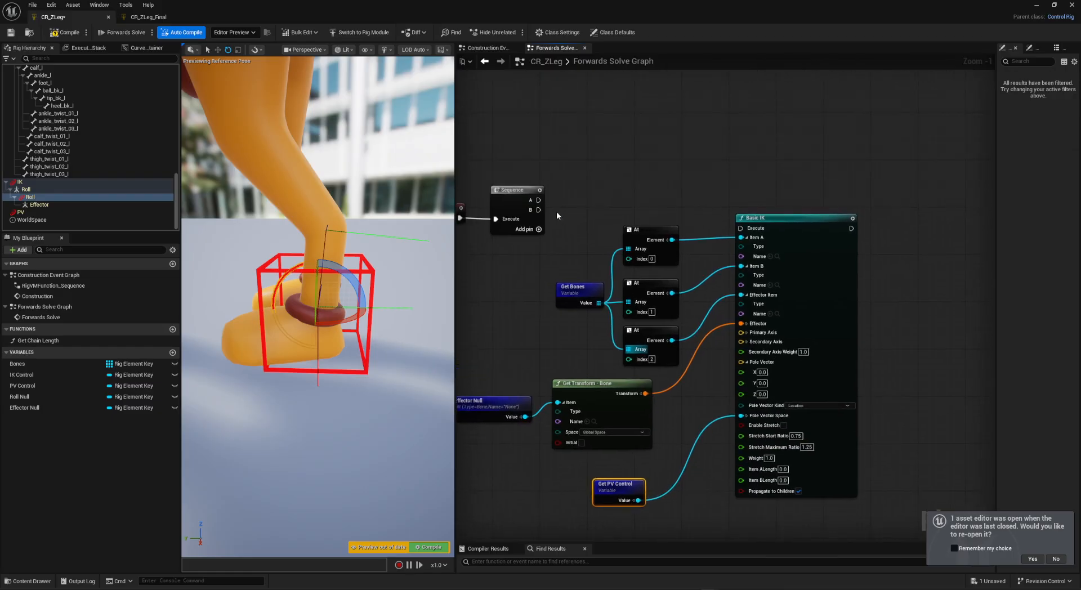
drag(538, 209, 741, 228)
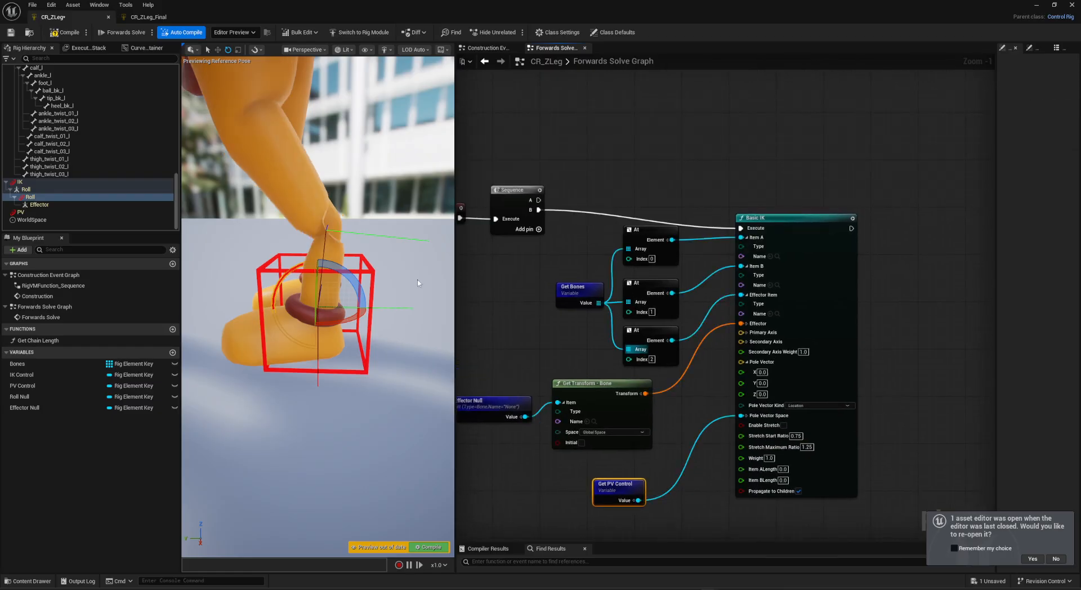
Set Basic IK's Secondary Axis Y to -1.
right_drag(693, 413, 667, 365)
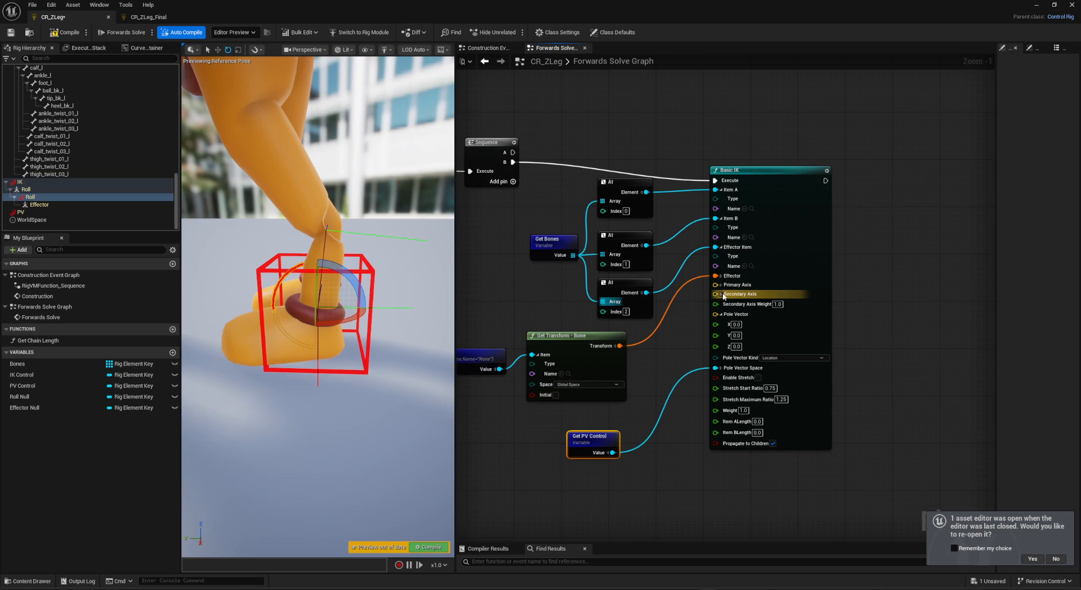
click(721, 294)
click(736, 315)
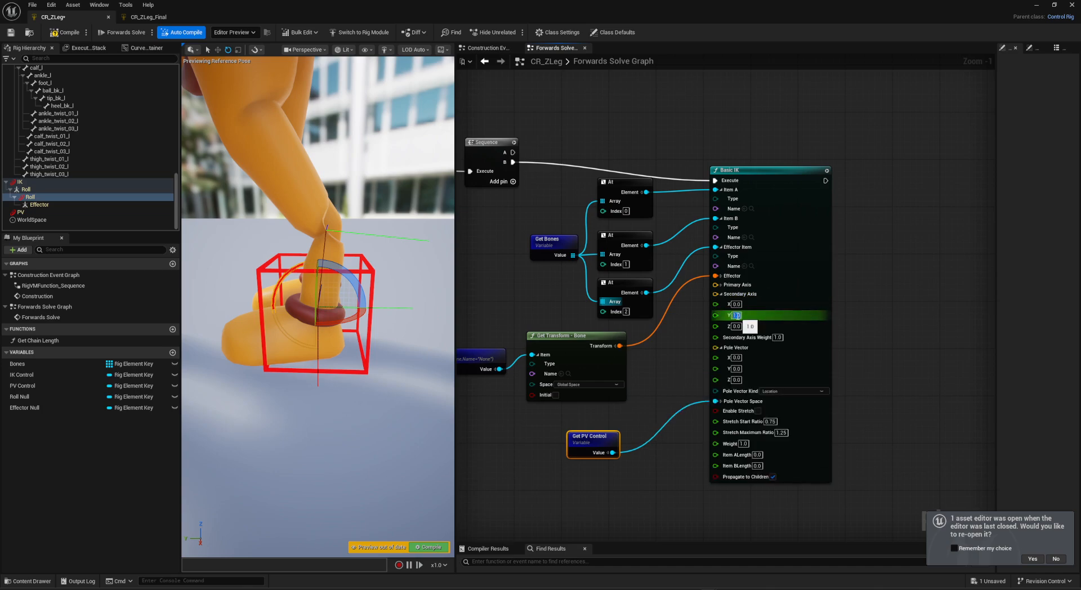
text(-1)
key(Return)
Try out the leg IK by moving the IK control around the foot and checking how the leg bends.
scroll(293, 291, down, 4)
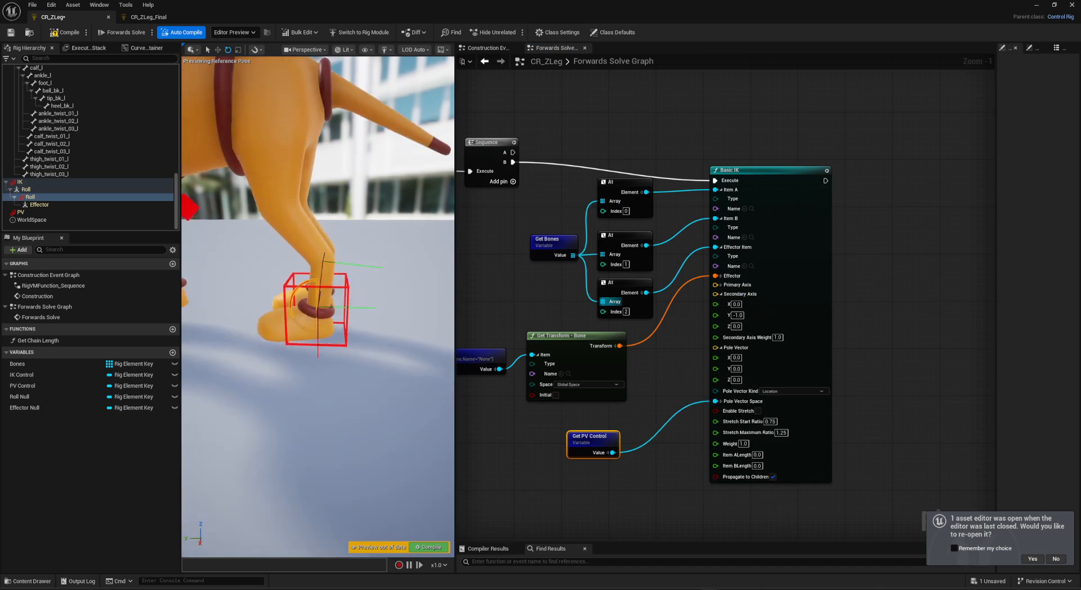
alt+drag(293, 291, 378, 277)
click(350, 301)
key(w)
scroll(318, 271, down, 4)
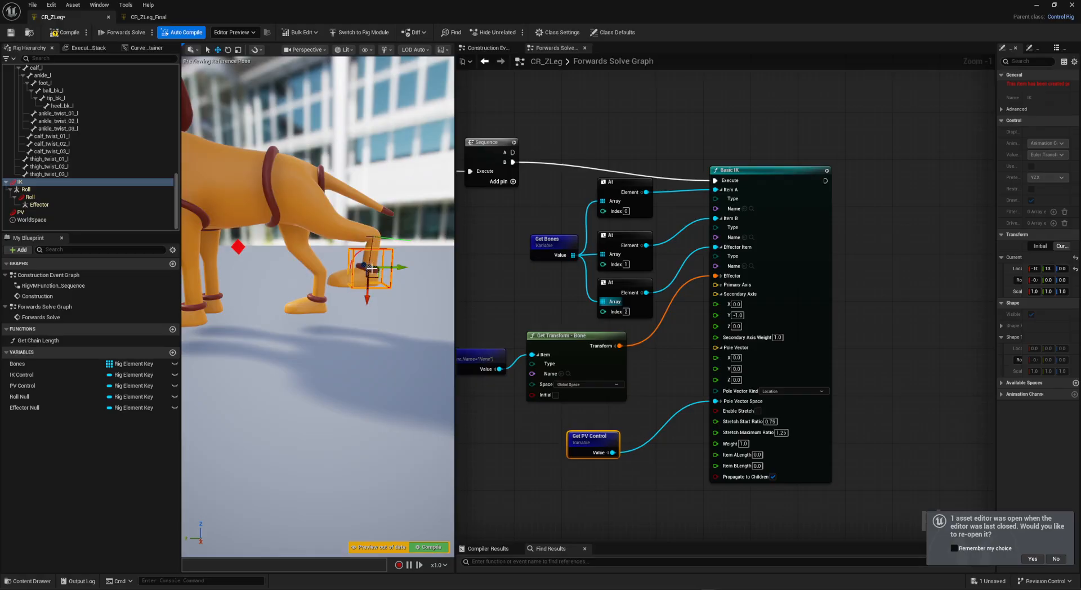
drag(379, 277, 314, 290)
click(305, 276)
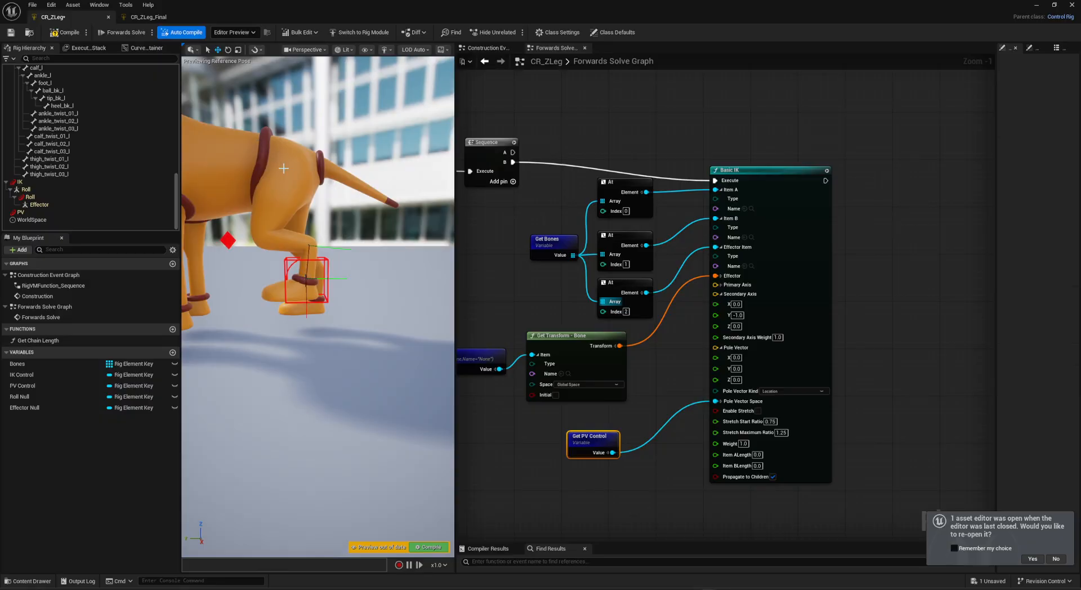
right_drag(545, 301, 606, 450)
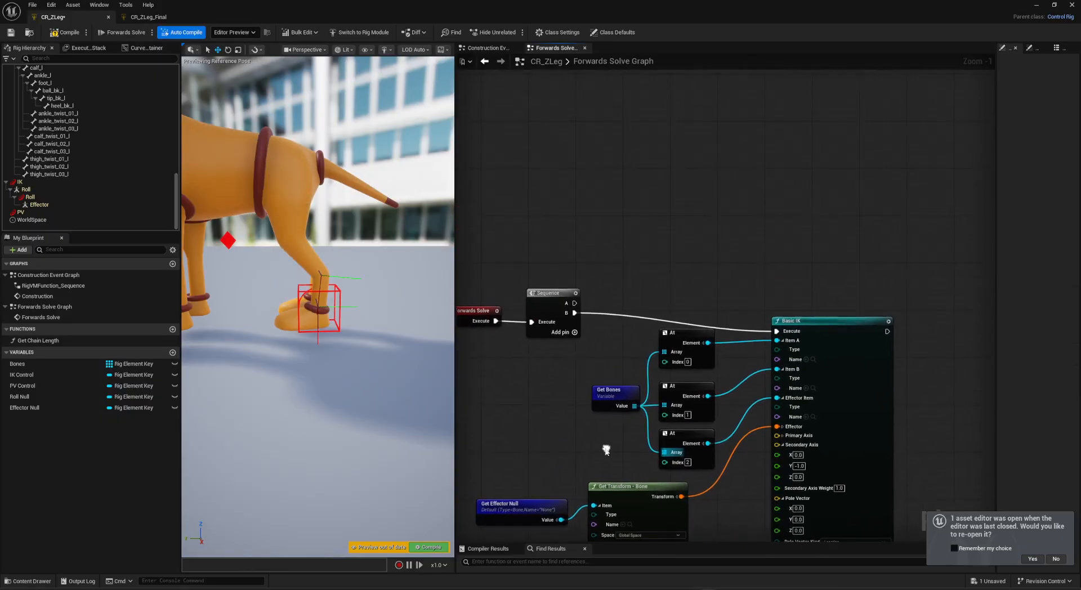
drag(29, 397, 727, 161)
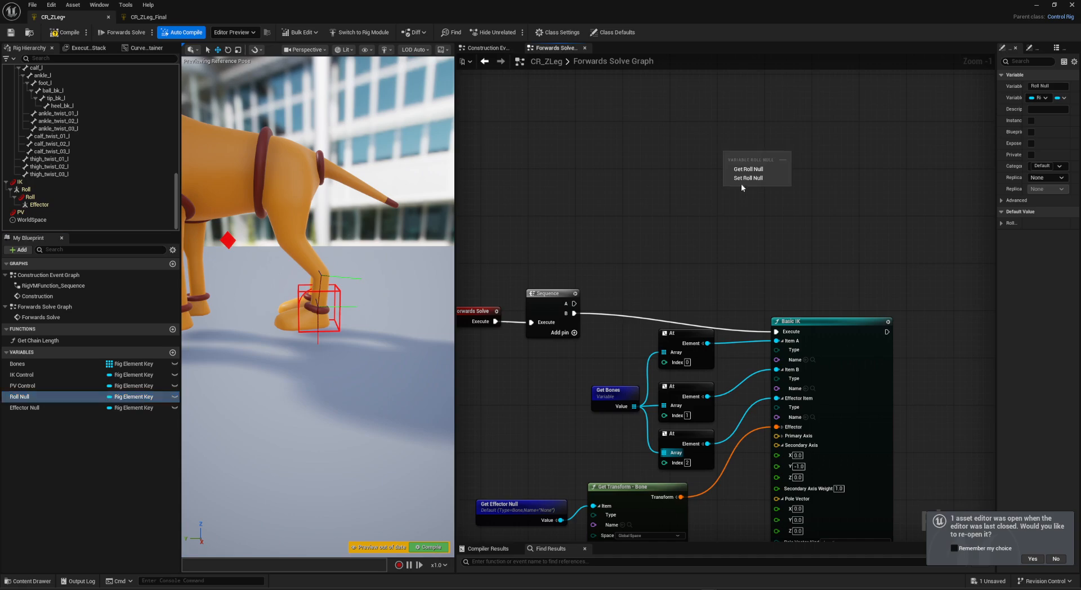
click(749, 178)
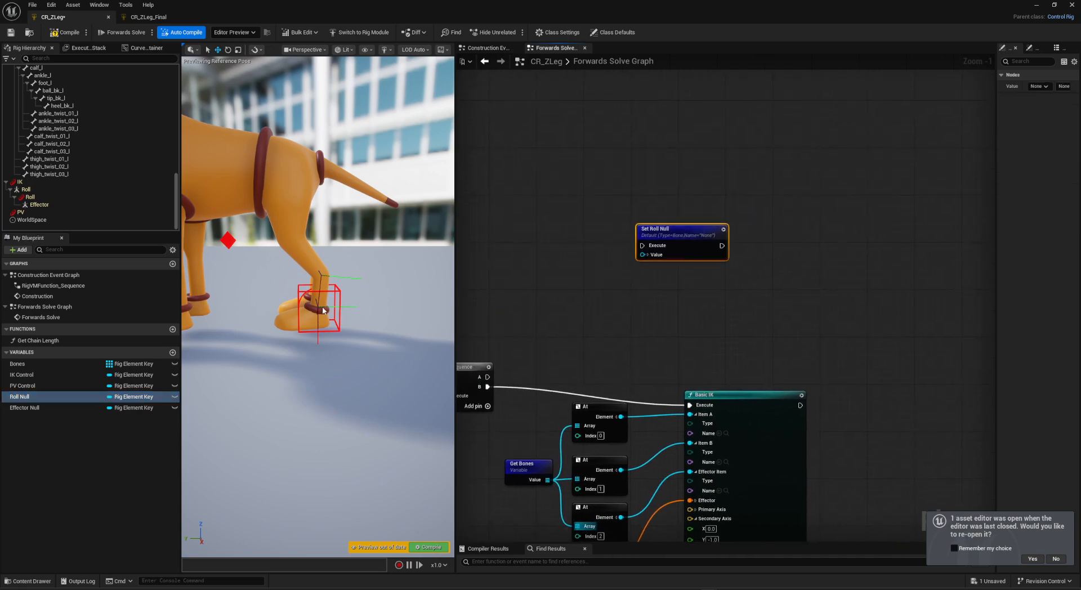
key(Delete)
drag(35, 397, 631, 167)
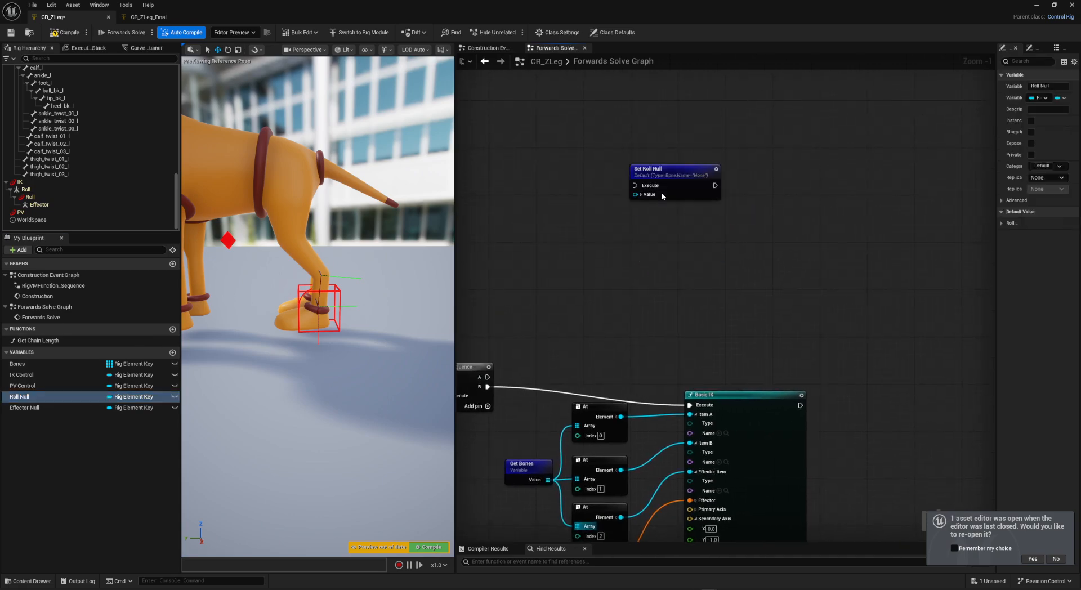
key(Delete)
Add a Get Roll Null node above Basic IK and feed it into the Item input of a new Set Transform node.
drag(36, 397, 611, 144)
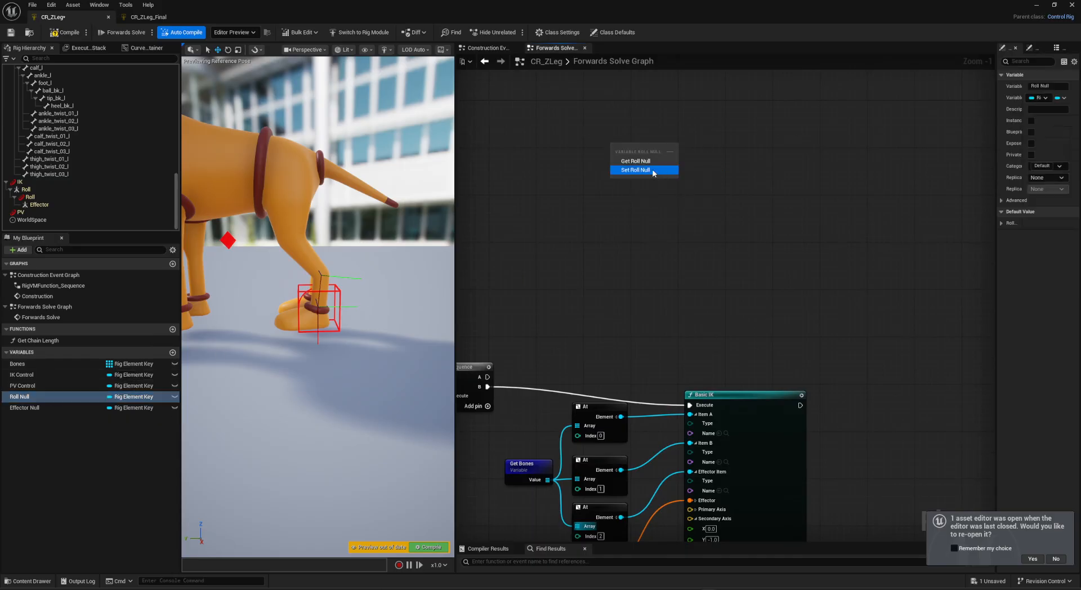
click(642, 161)
drag(693, 163, 740, 213)
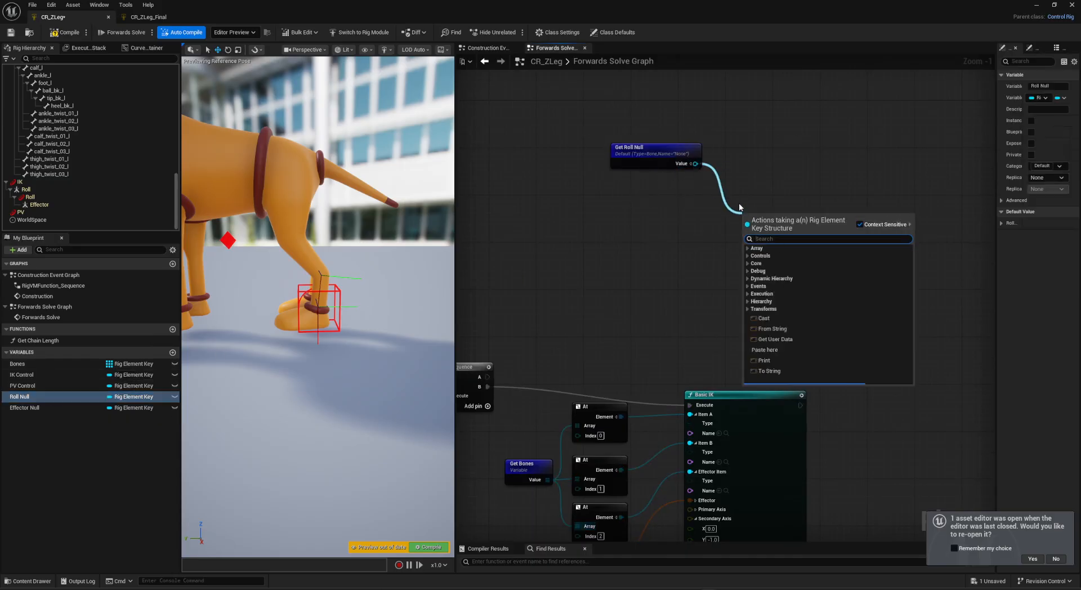
text(set t)
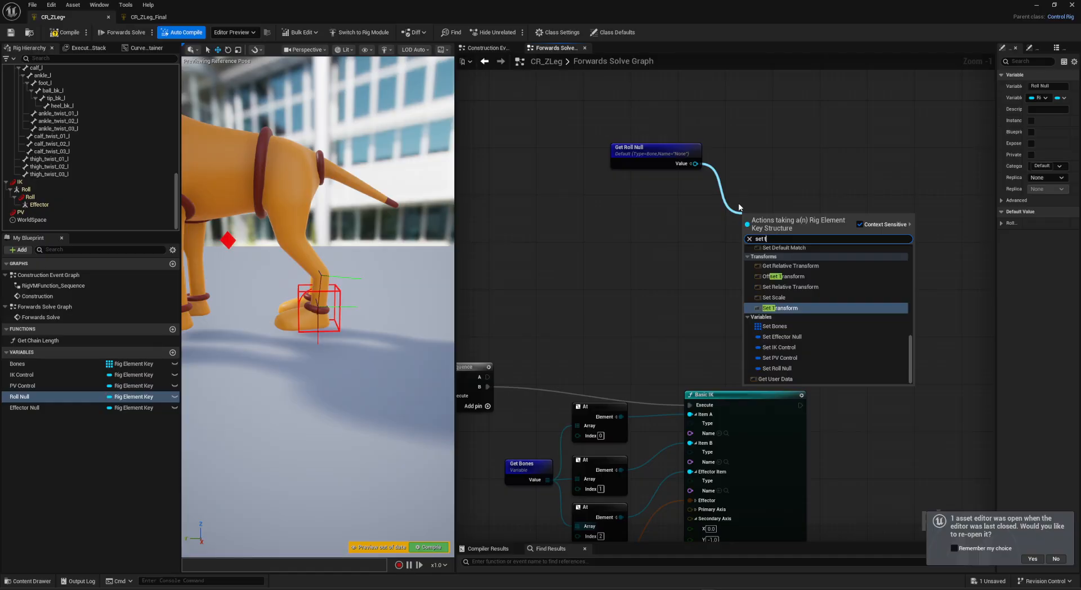
click(782, 307)
Change the Set Transform node's Value type to Quat.
scroll(757, 323, up, 1)
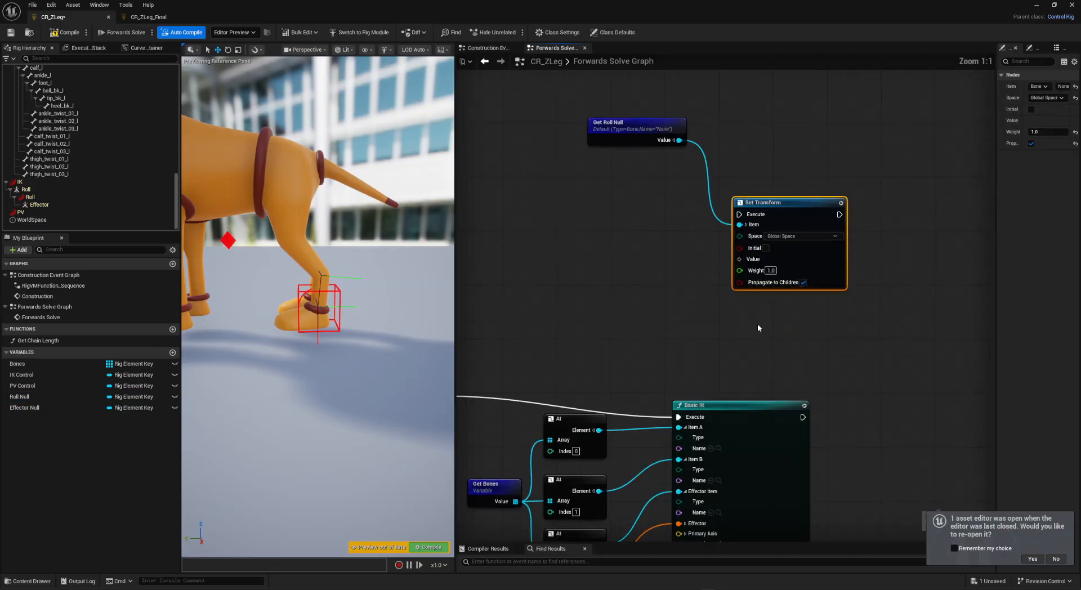
right_click(760, 281)
click(799, 313)
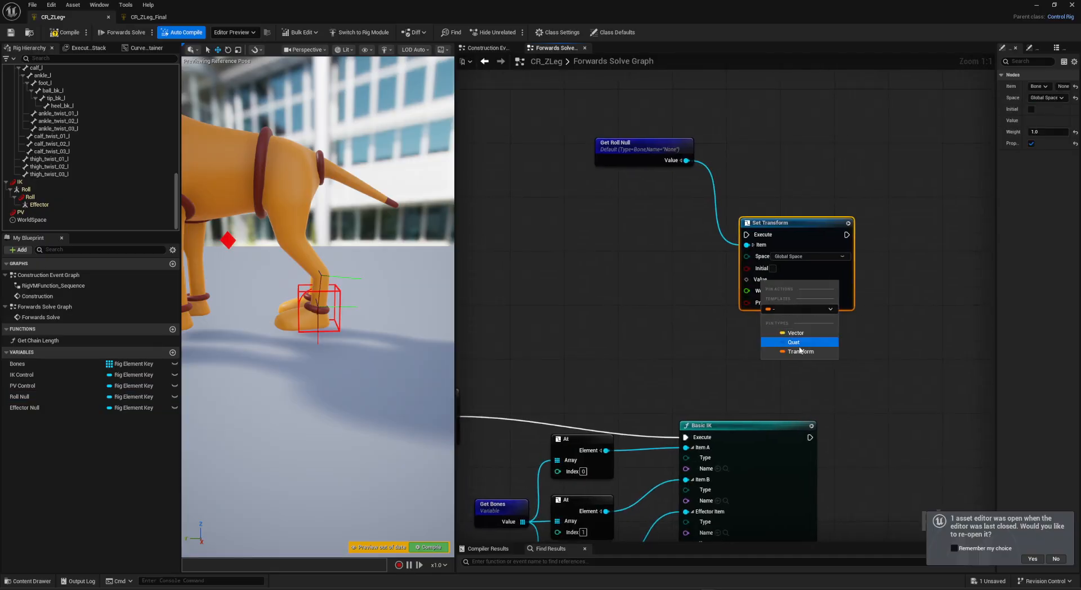
click(796, 339)
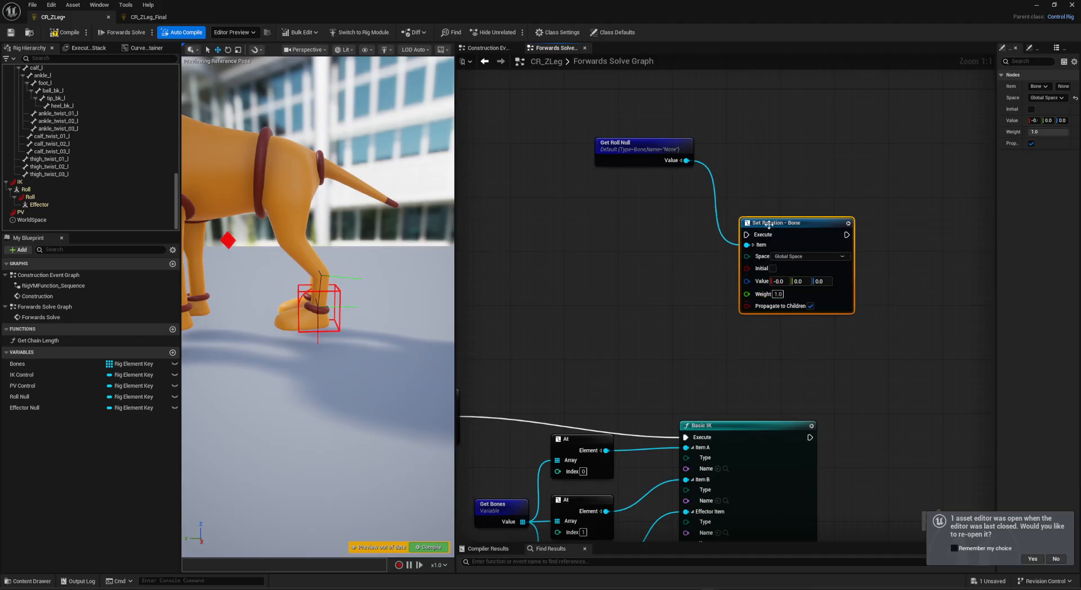
Move the Get Roll Null and Set Rotation nodes aside and add an Aim Math node beside them.
right_drag(596, 313, 703, 296)
right_drag(630, 302, 605, 332)
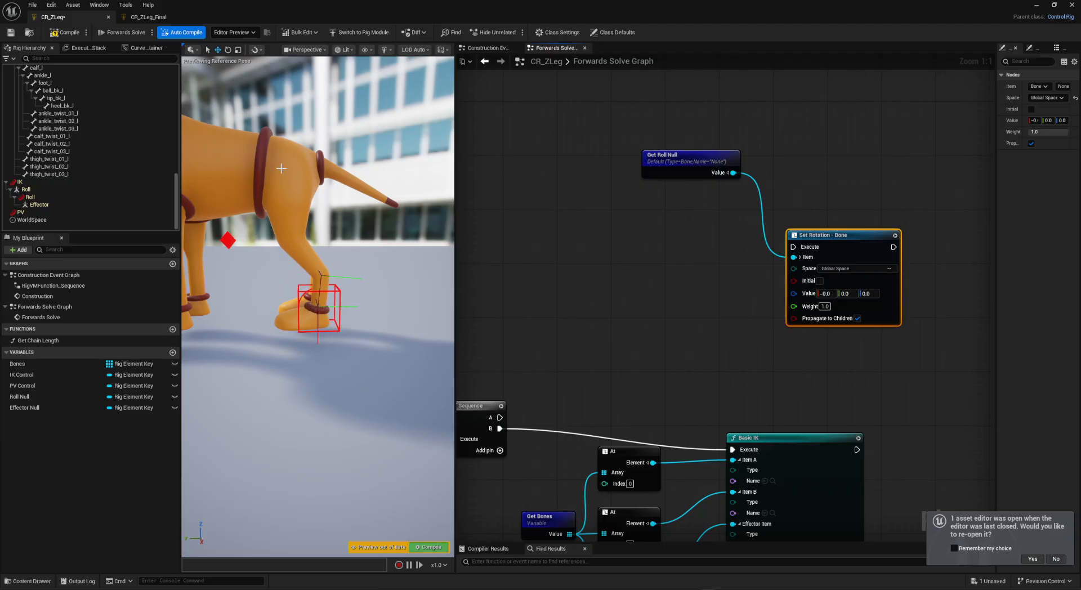
right_drag(692, 237, 653, 274)
drag(645, 160, 800, 303)
drag(769, 276, 823, 201)
right_click(678, 244)
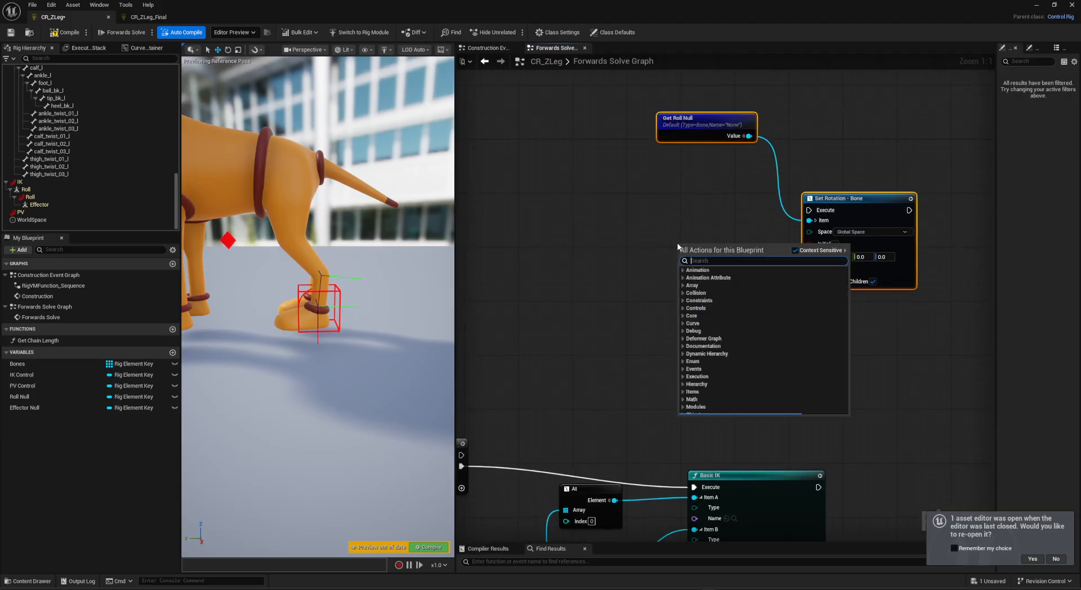
text(Aim Ma)
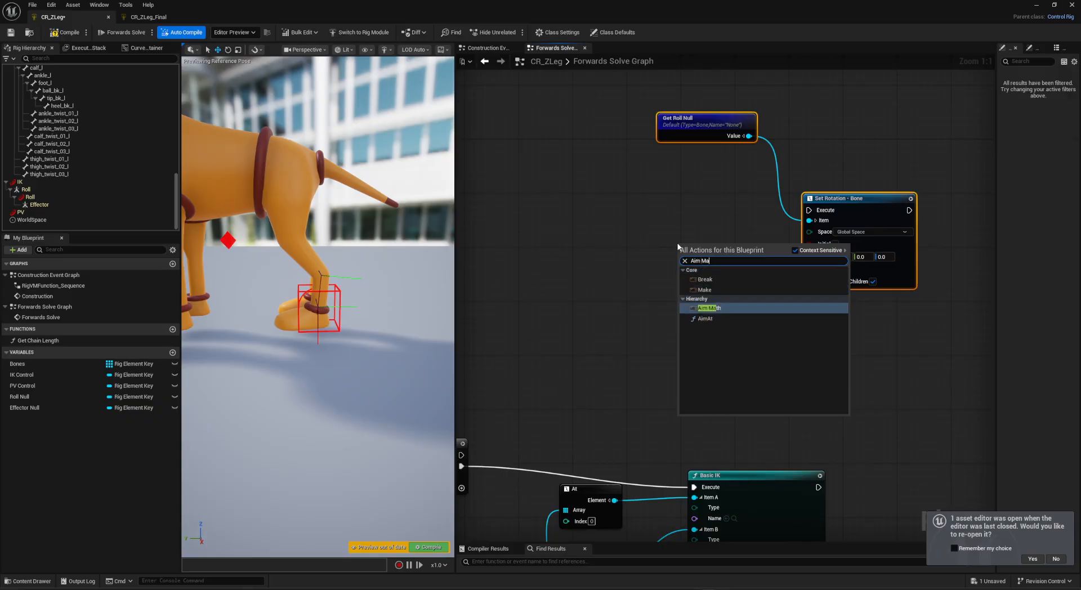
key(Return)
drag(712, 251, 657, 273)
Add a Get IK Control node and feed it through a new Get Transform node into Aim Math's Input Transform.
right_drag(577, 345, 639, 303)
right_drag(621, 374, 651, 290)
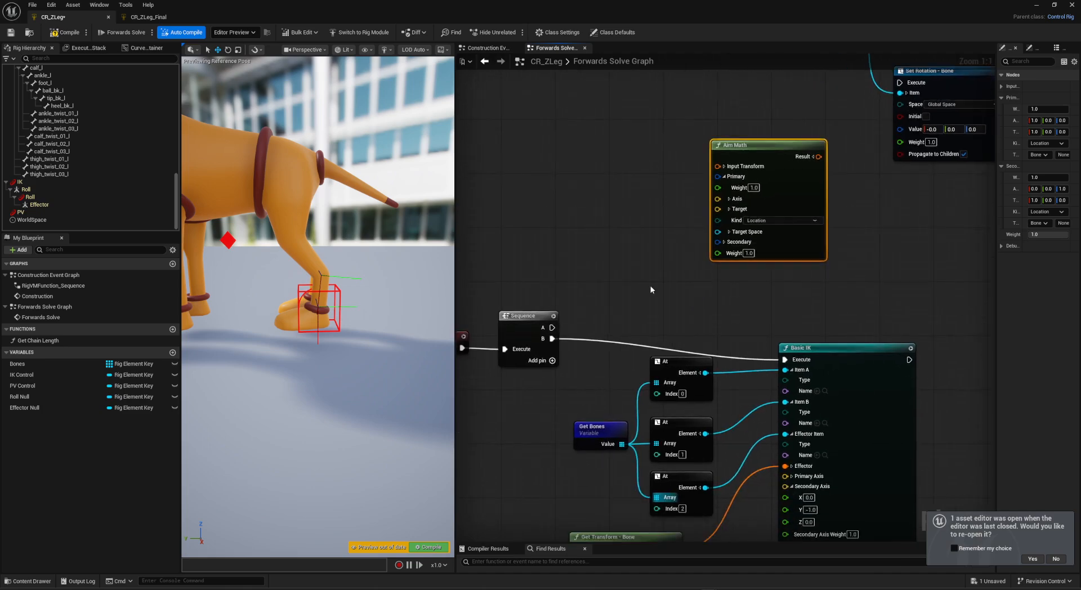
right_drag(589, 404, 618, 426)
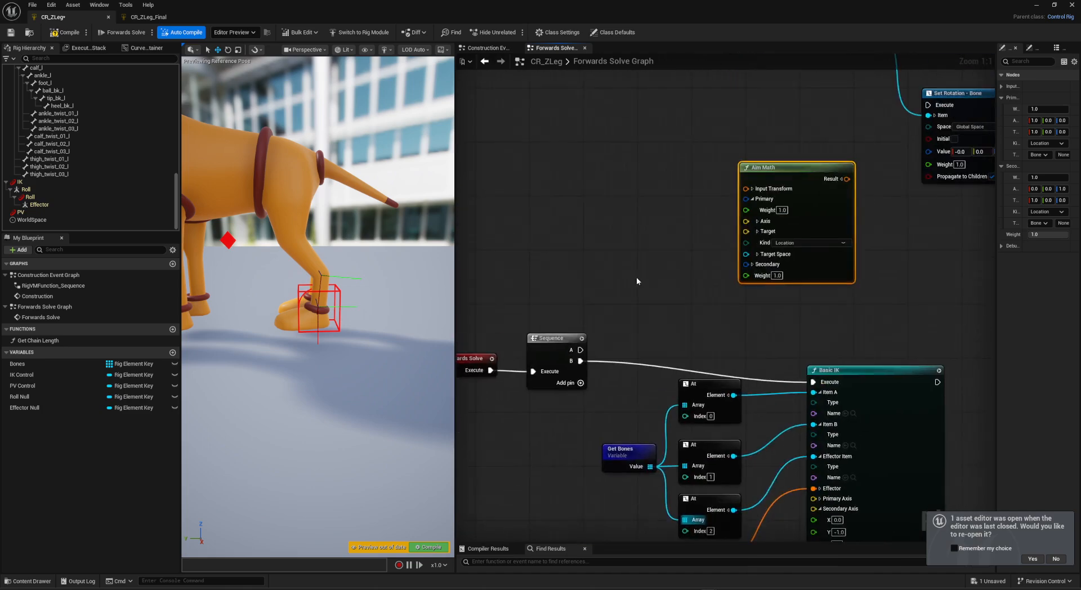
right_drag(636, 277, 634, 326)
drag(21, 374, 495, 186)
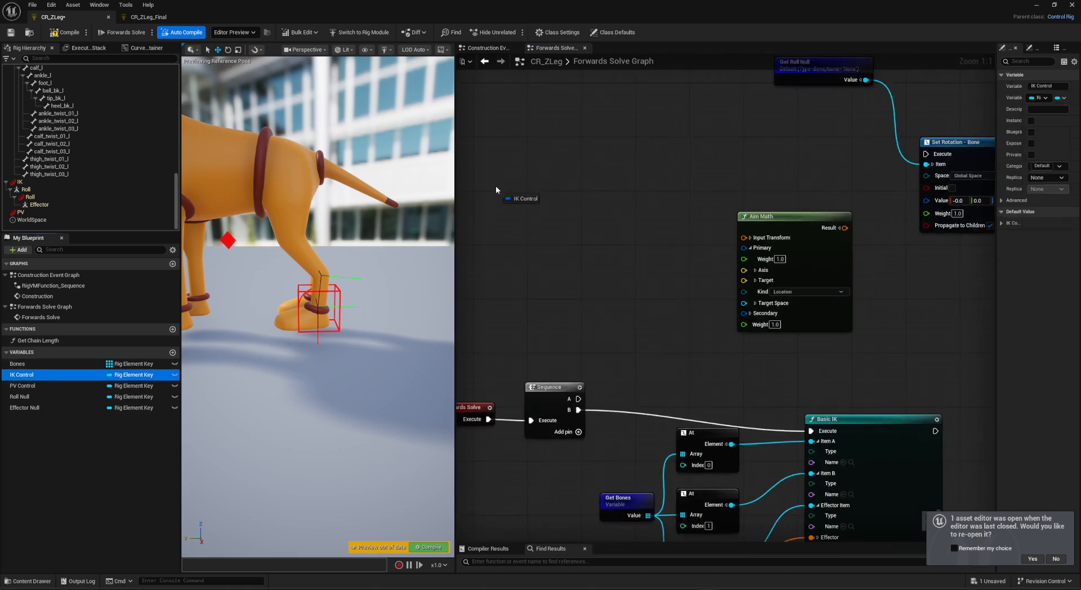
click(546, 202)
drag(550, 209, 577, 216)
drag(680, 228, 745, 238)
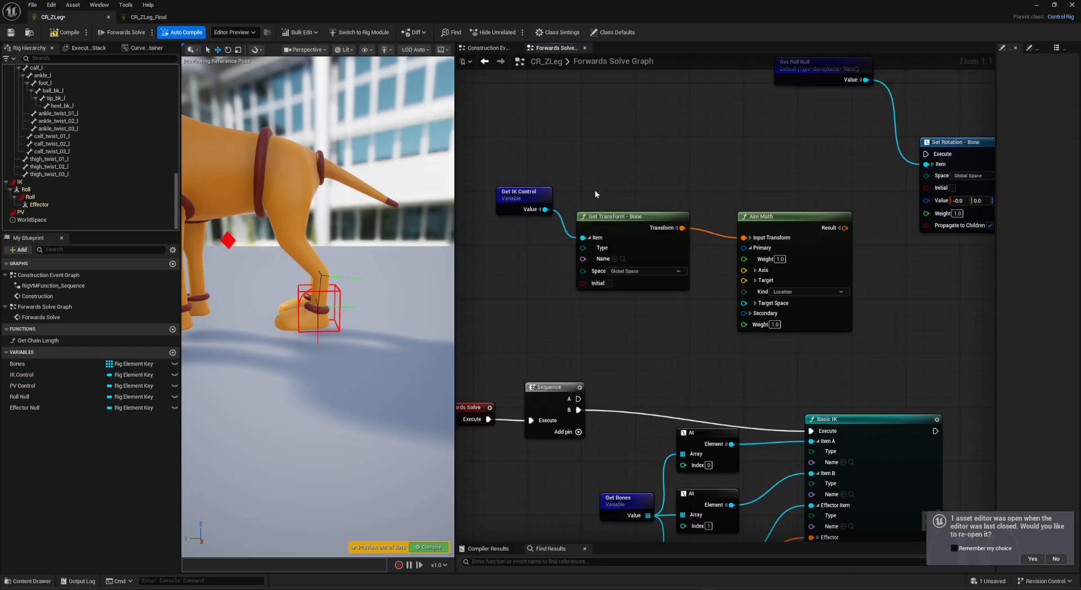
Move the IK Control and Get Transform nodes higher and expand Aim Math's Primary Target.
drag(538, 171, 664, 247)
drag(664, 245, 692, 184)
right_drag(669, 298, 652, 250)
click(681, 277)
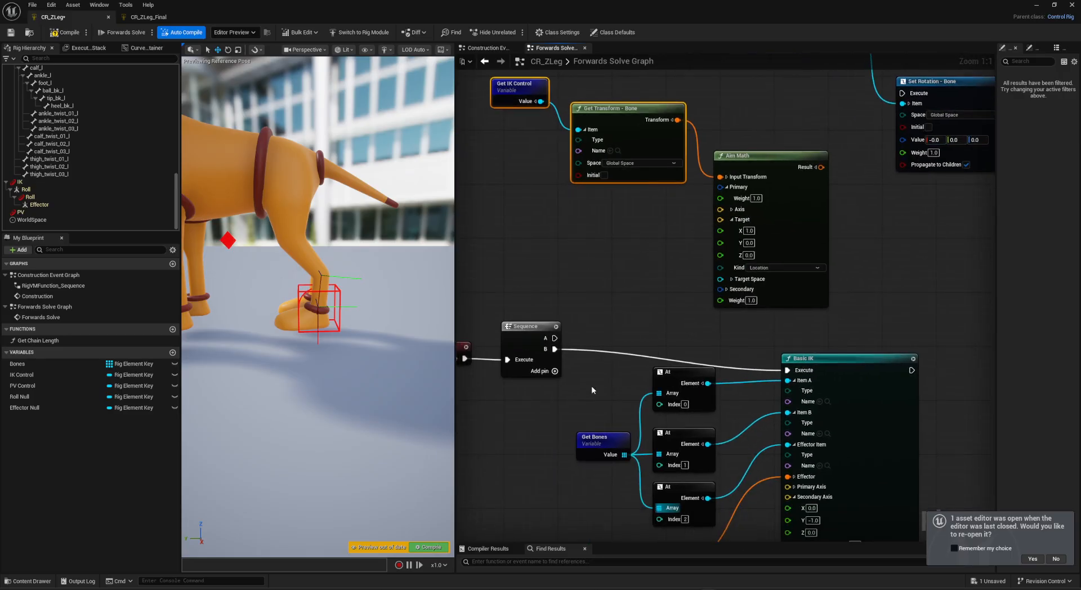
Duplicate Basic IK's Get Bones node and its index 0 At node and place the copies beside Aim Math.
right_drag(578, 409, 572, 368)
click(595, 393)
ctrl+click(656, 336)
key(ctrl+c)
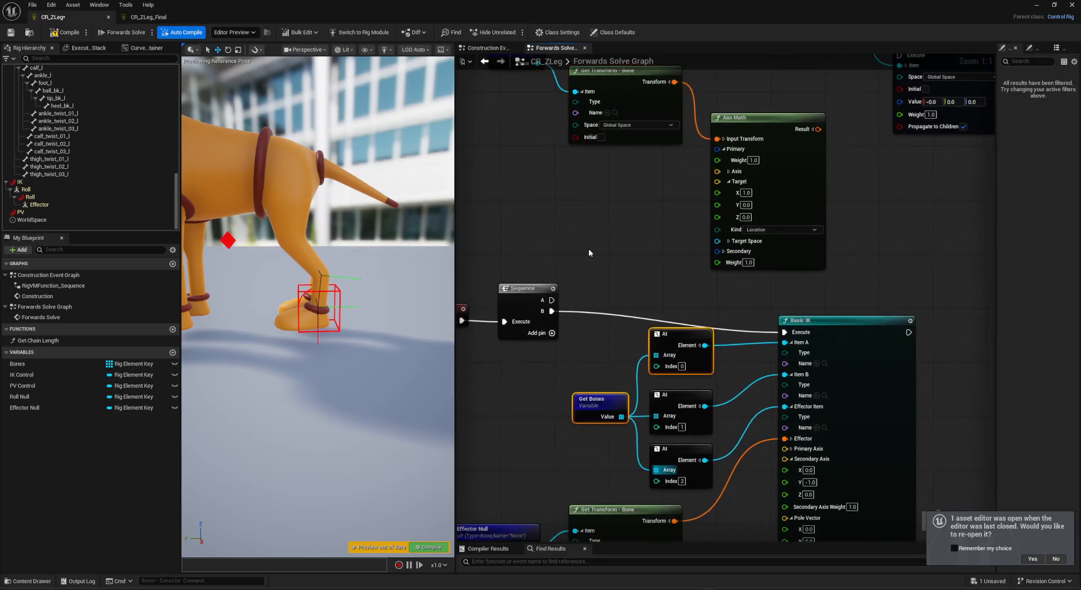
right_drag(549, 183, 608, 280)
key(ctrl+v)
drag(614, 319, 531, 282)
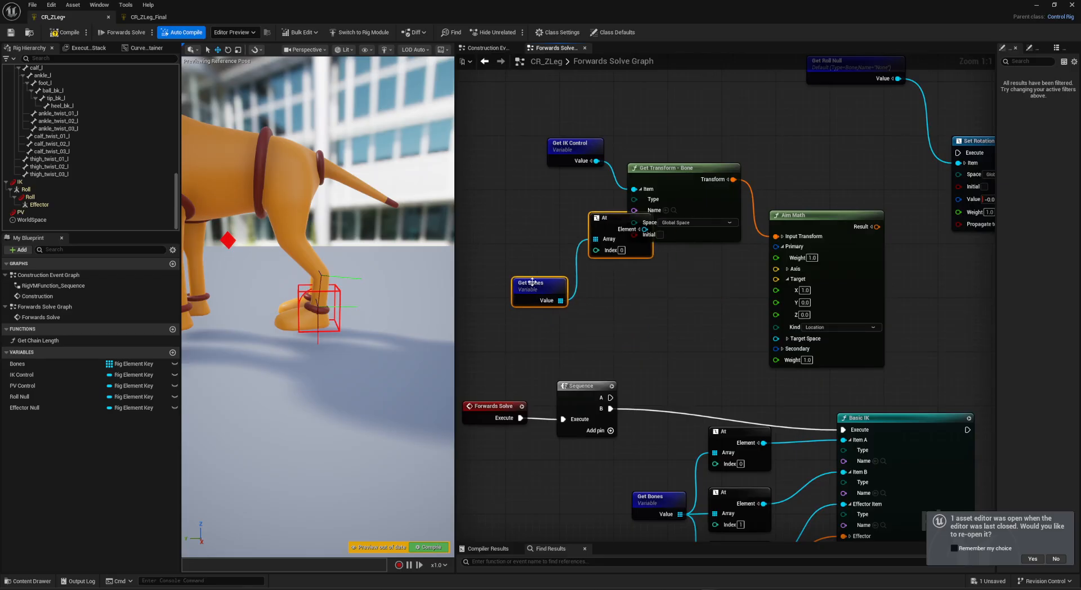
Feed the copied At node into a new Get Transform node and connect its Translation to Aim Math's Primary Target.
click(610, 217)
drag(610, 216, 672, 293)
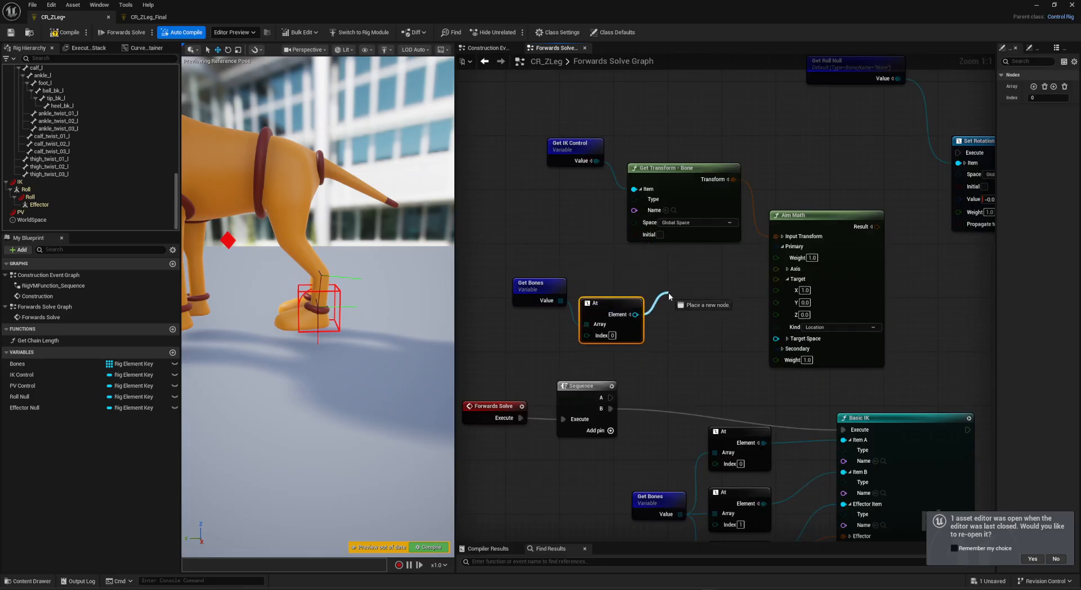
drag(669, 295, 668, 294)
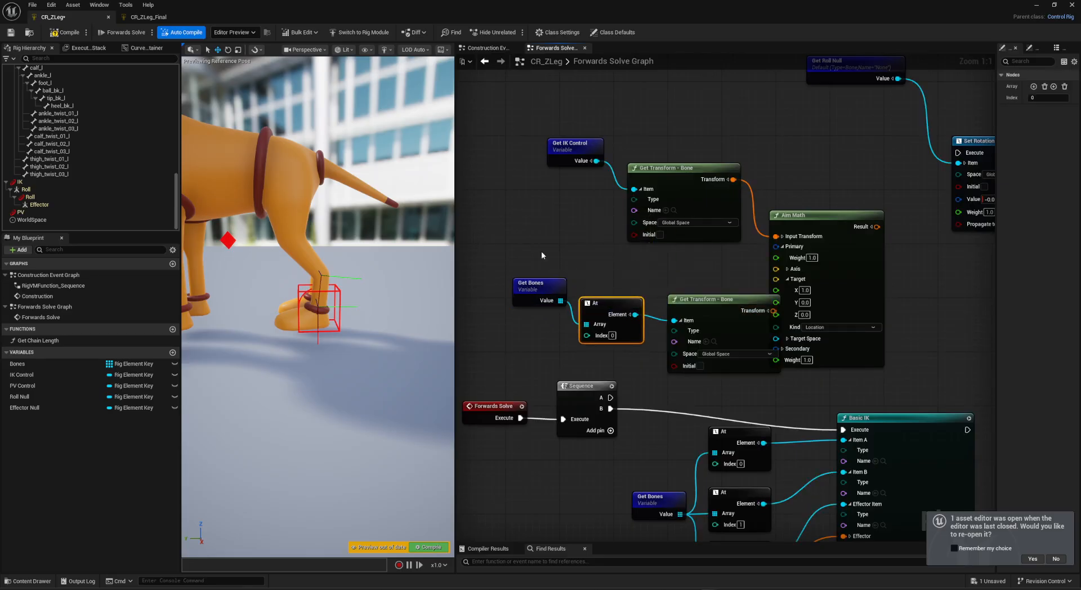
drag(541, 255, 605, 279)
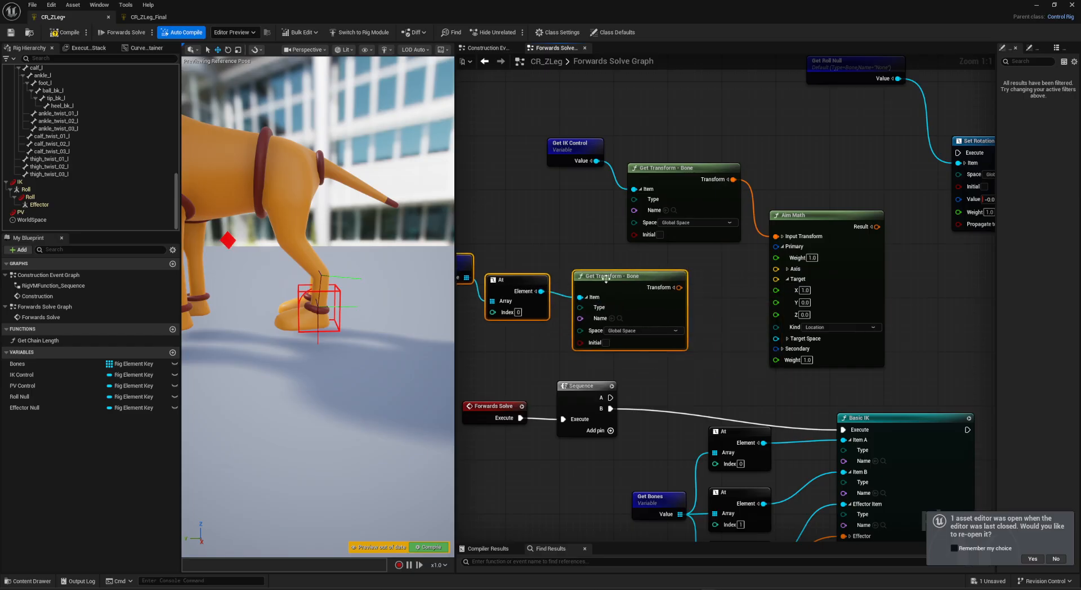
click(673, 288)
drag(679, 307, 775, 280)
right_drag(550, 260, 576, 288)
drag(646, 302, 665, 288)
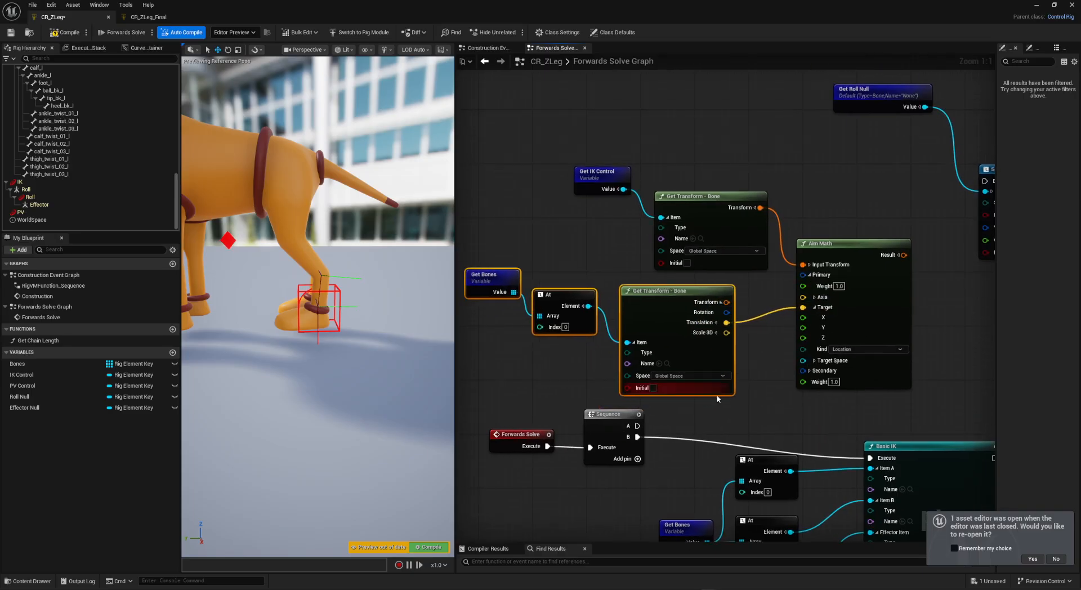
Move the Forwards Solve, Sequence and Basic IK nodes down to make room below Aim Math.
right_drag(719, 448, 659, 270)
scroll(659, 270, down, 3)
drag(491, 258, 861, 474)
right_drag(612, 274, 605, 201)
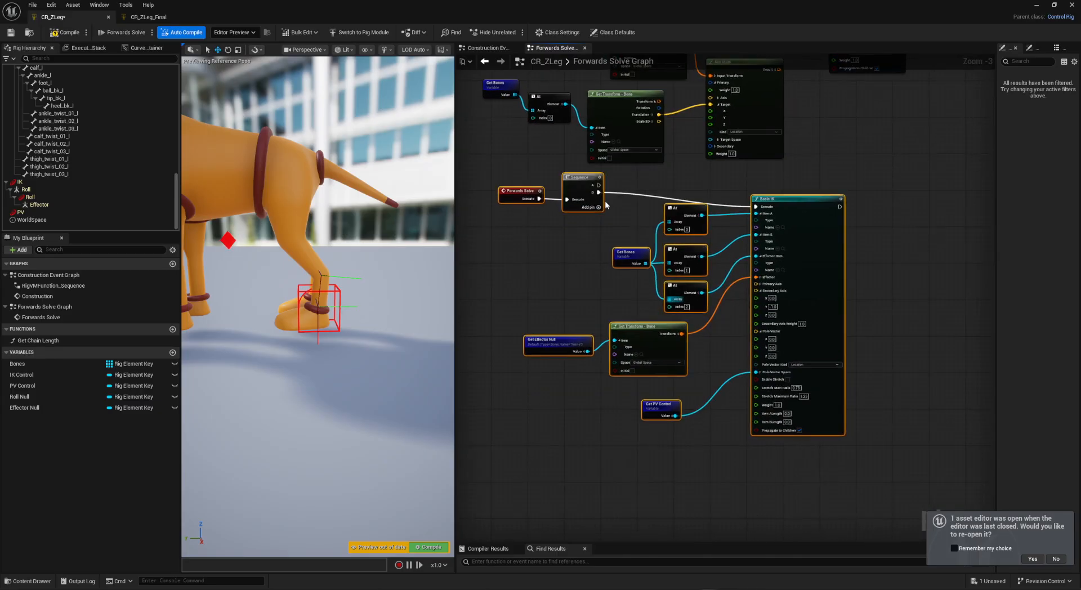
drag(589, 176, 586, 267)
scroll(652, 329, up, 3)
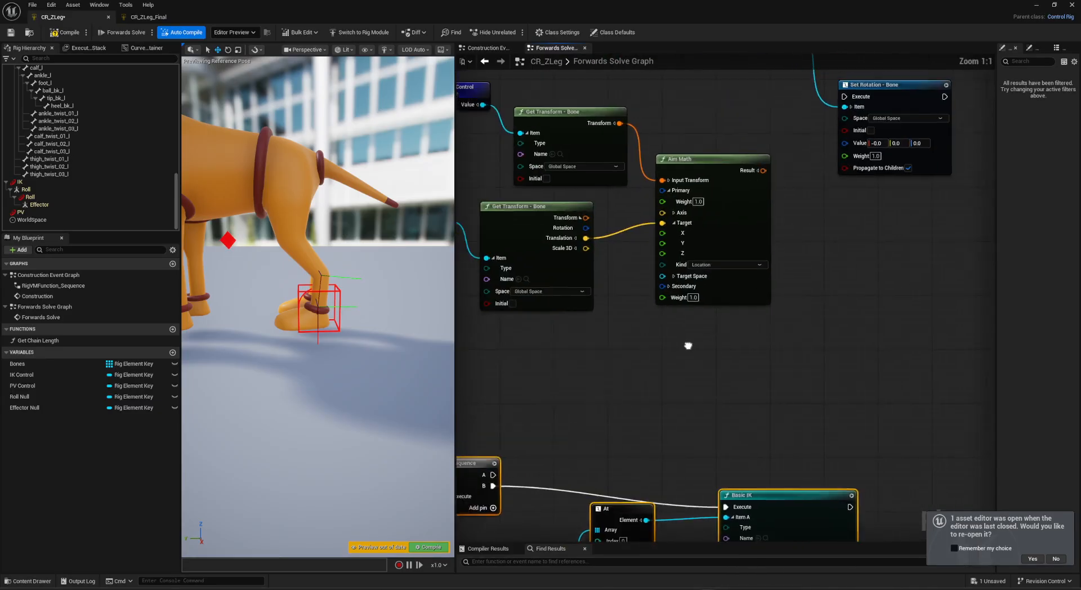
Expand Aim Math's Secondary settings and connect a Get PV Control node to the secondary Target Space.
right_click(700, 356)
click(690, 342)
click(711, 296)
mouse_move(711, 296)
right_down()
mouse_move(634, 291)
mouse_move(692, 286)
right_up()
drag(26, 389, 684, 342)
click(540, 345)
Set the X value of Aim Math's secondary Target to 0.
click(696, 319)
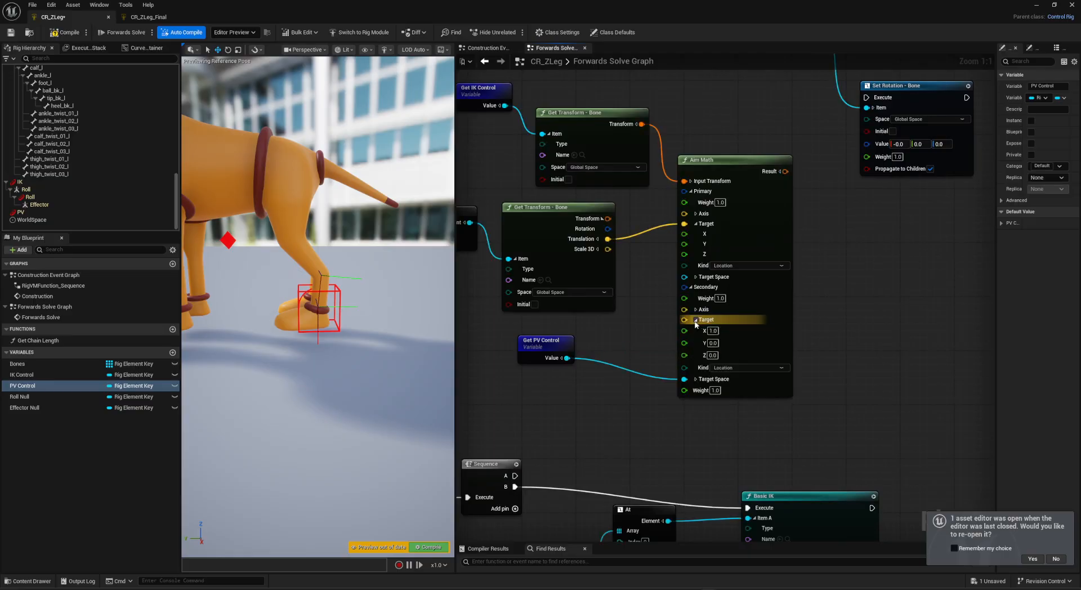
text(0)
key(Return)
Connect Aim Math's Rotation result to Set Rotation's Value and run Set Rotation from Sequence output A.
right_drag(774, 201, 749, 263)
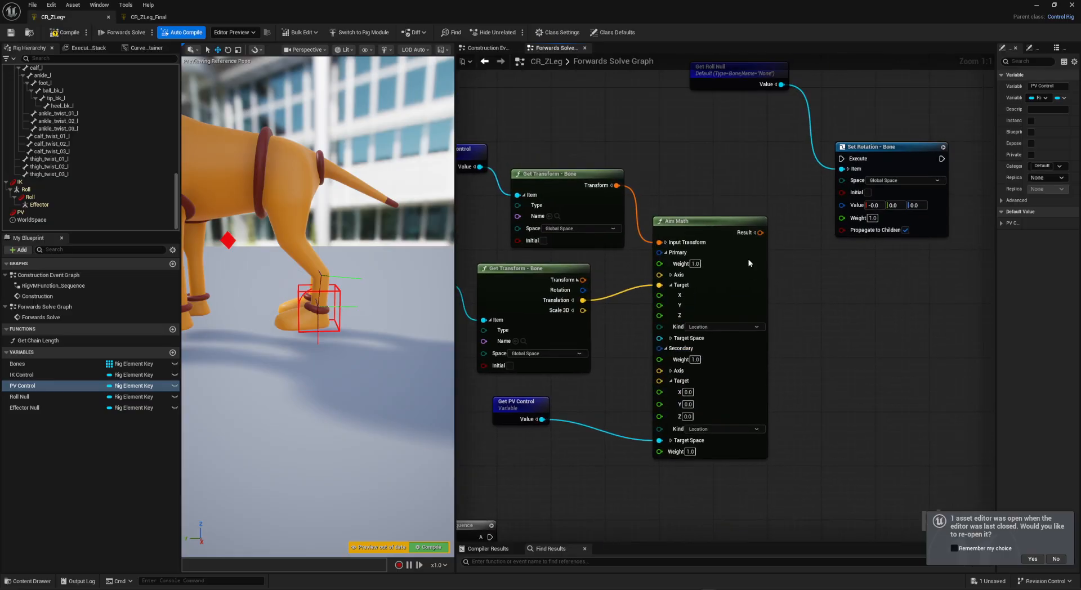
click(754, 232)
drag(759, 243, 843, 206)
right_drag(559, 488, 548, 475)
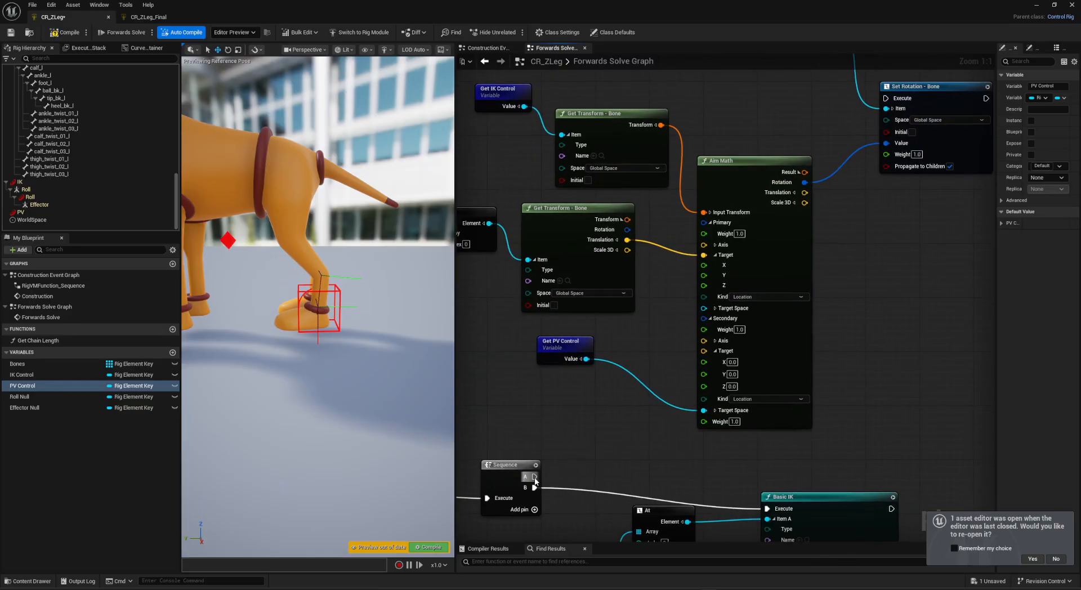
drag(534, 477, 886, 99)
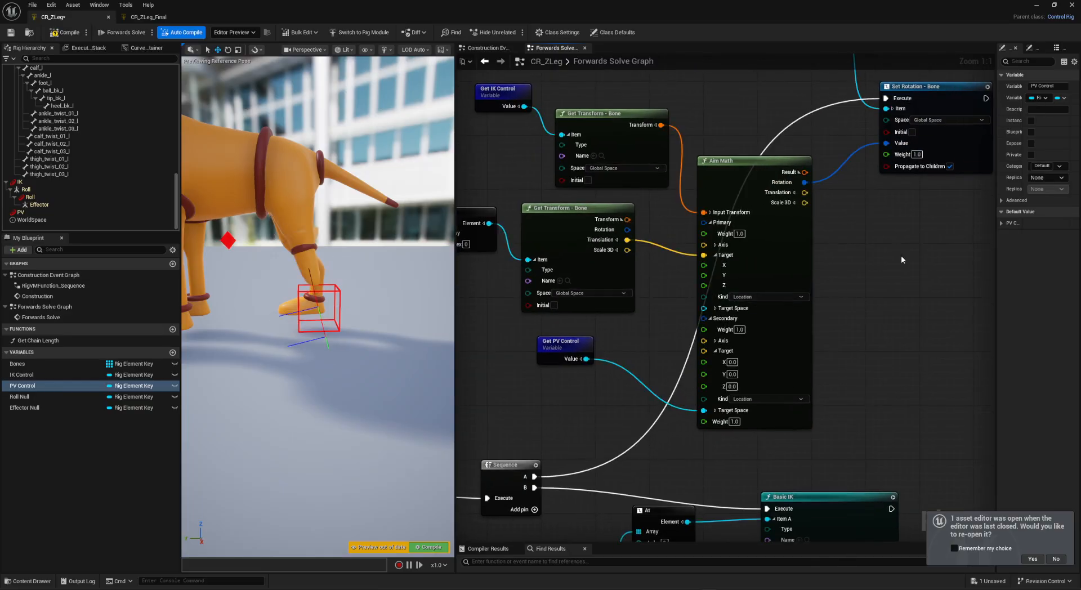
Tidy the At, Get PV Control and Get Transform nodes feeding Aim Math by spacing them apart.
right_drag(865, 274, 793, 291)
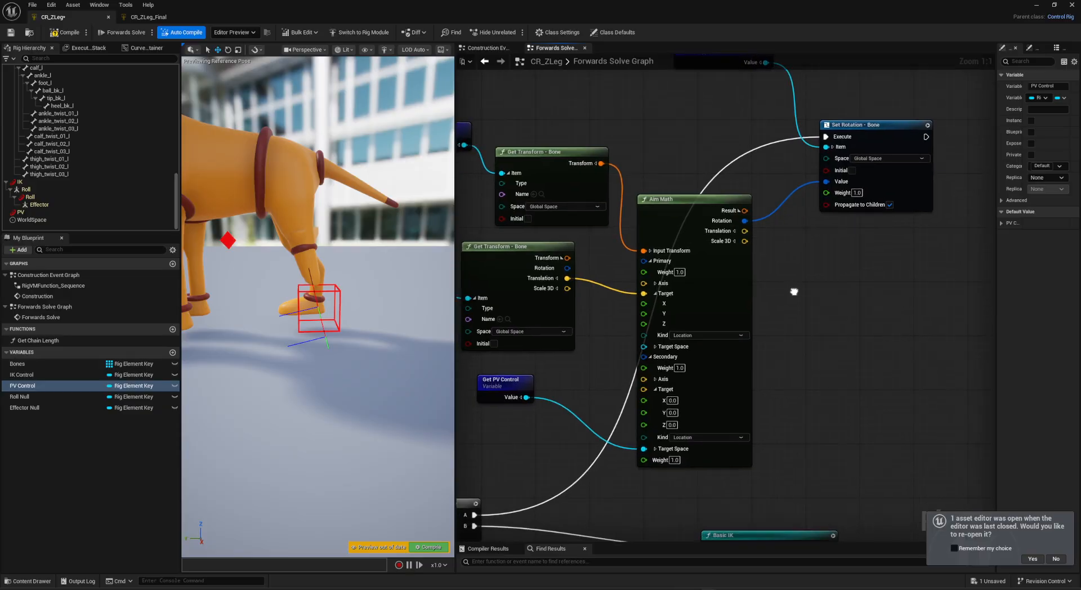
right_drag(541, 361, 712, 373)
scroll(676, 276, down, 1)
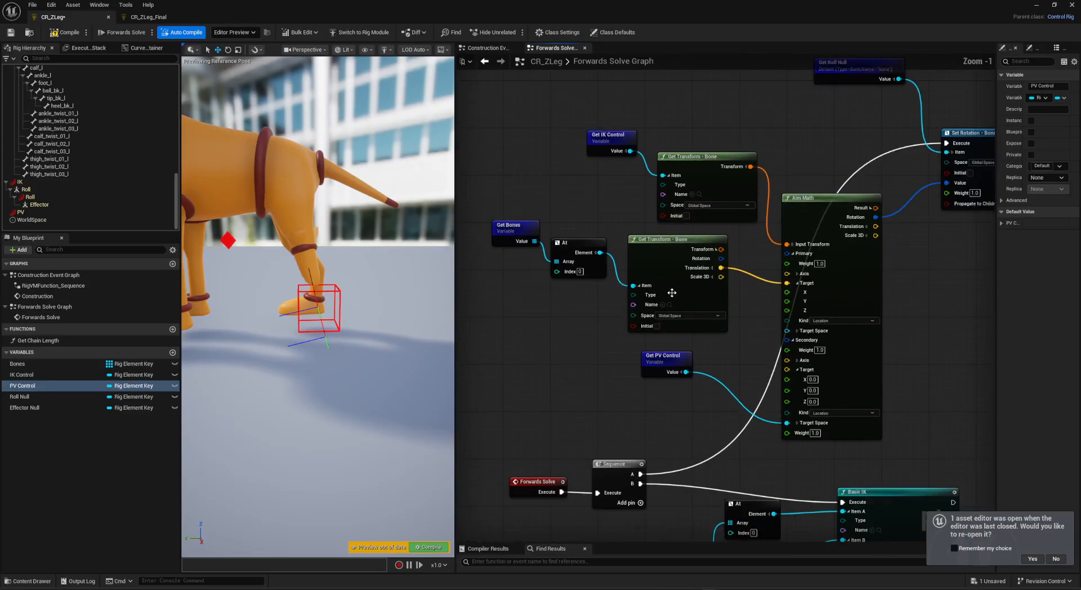
right_drag(630, 314, 572, 363)
right_drag(538, 238, 604, 239)
drag(515, 281, 585, 302)
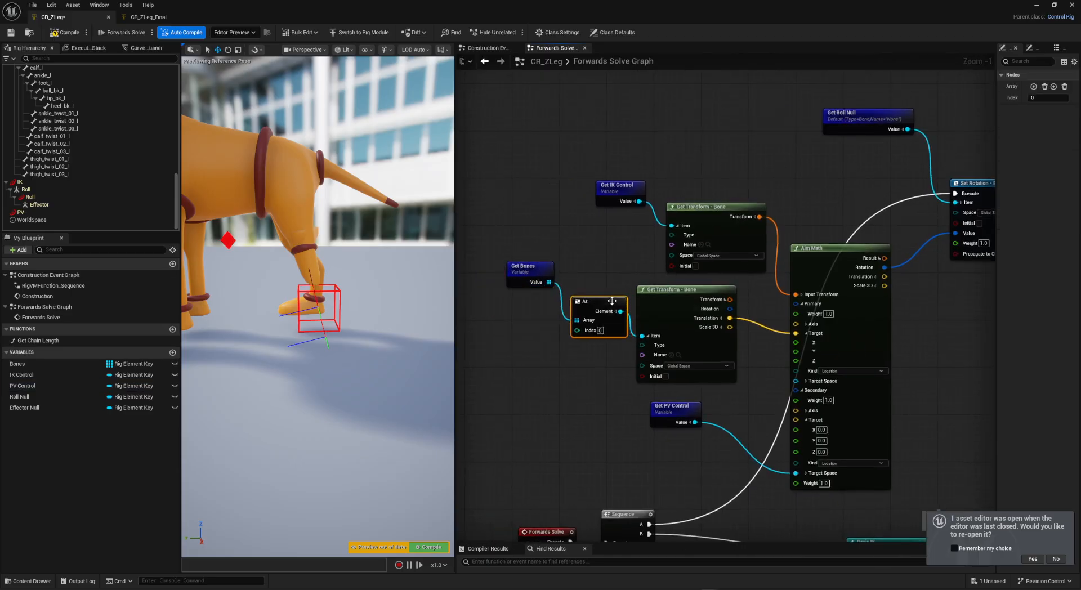
drag(675, 407, 601, 418)
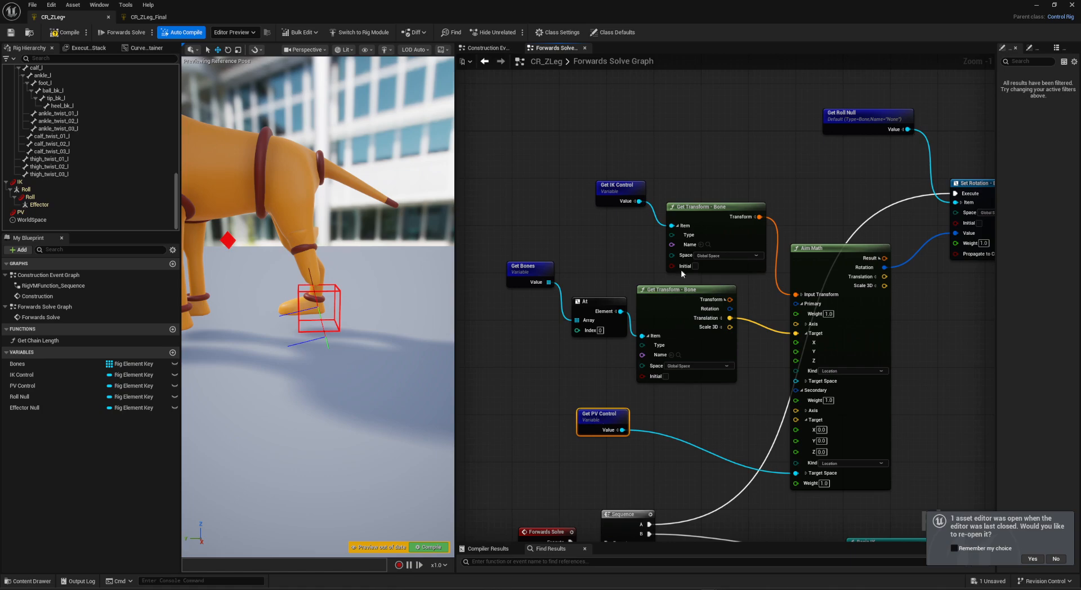
drag(682, 288, 706, 294)
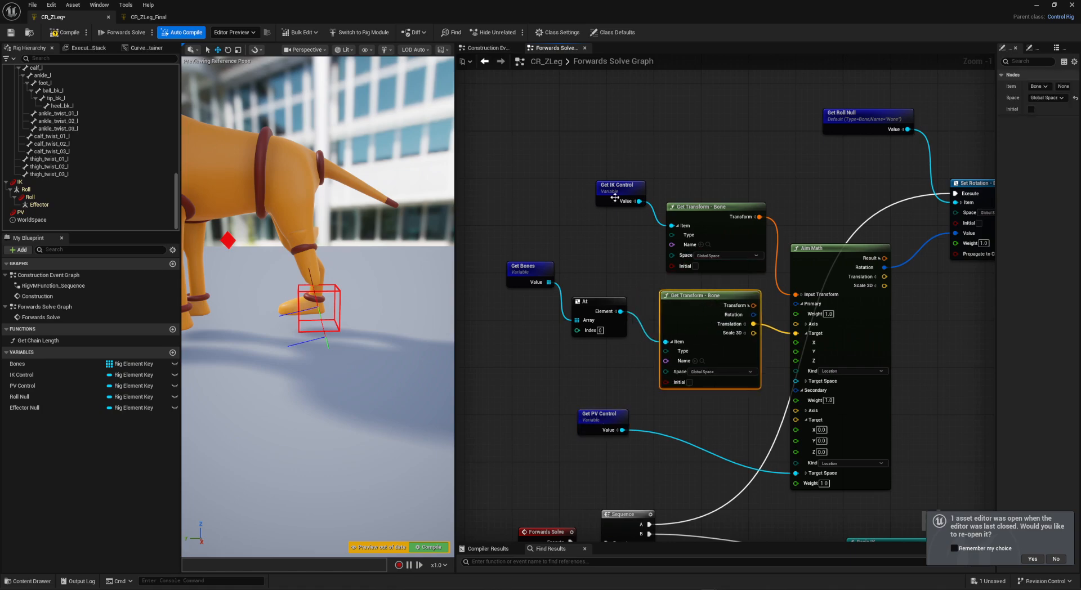
Copy Aim Math with all its input nodes into the Construction Event Graph, placing them beside the Roll Spawn Null node.
drag(538, 166, 827, 465)
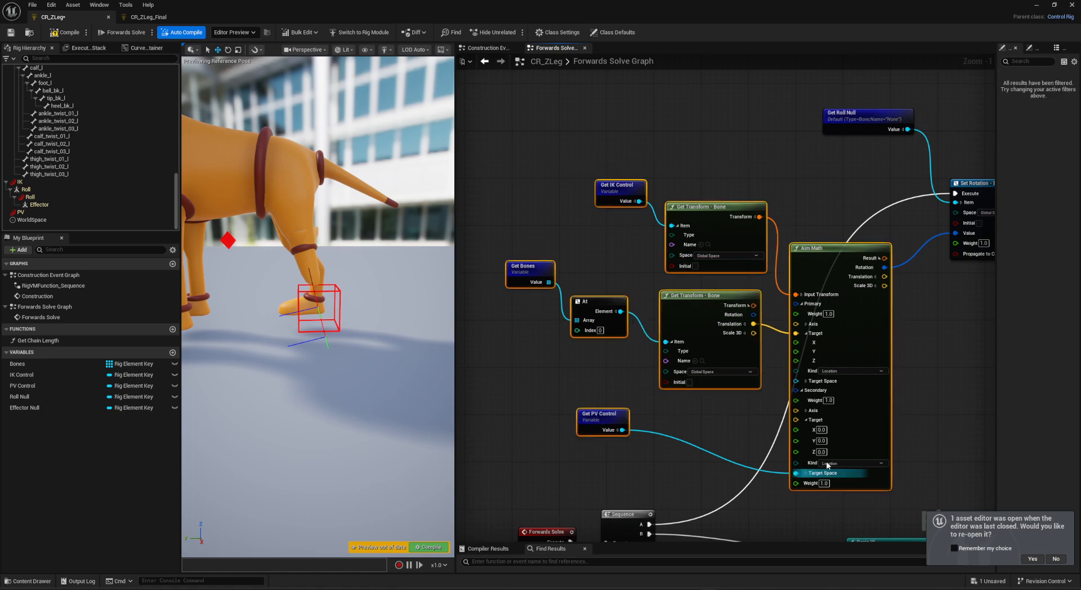
click(487, 47)
scroll(652, 274, down, 5)
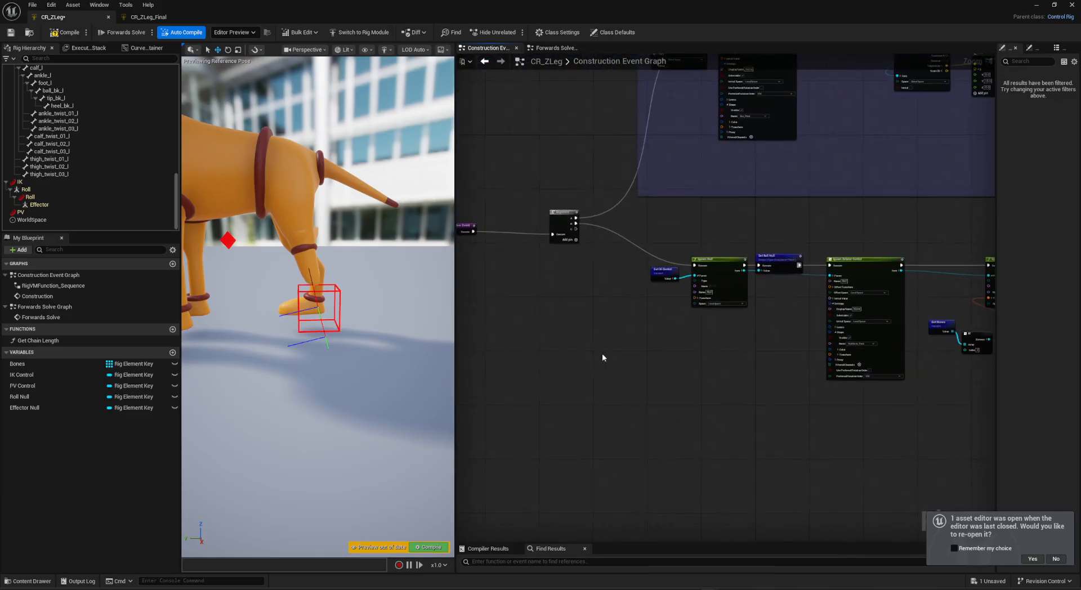
scroll(602, 357, up, 5)
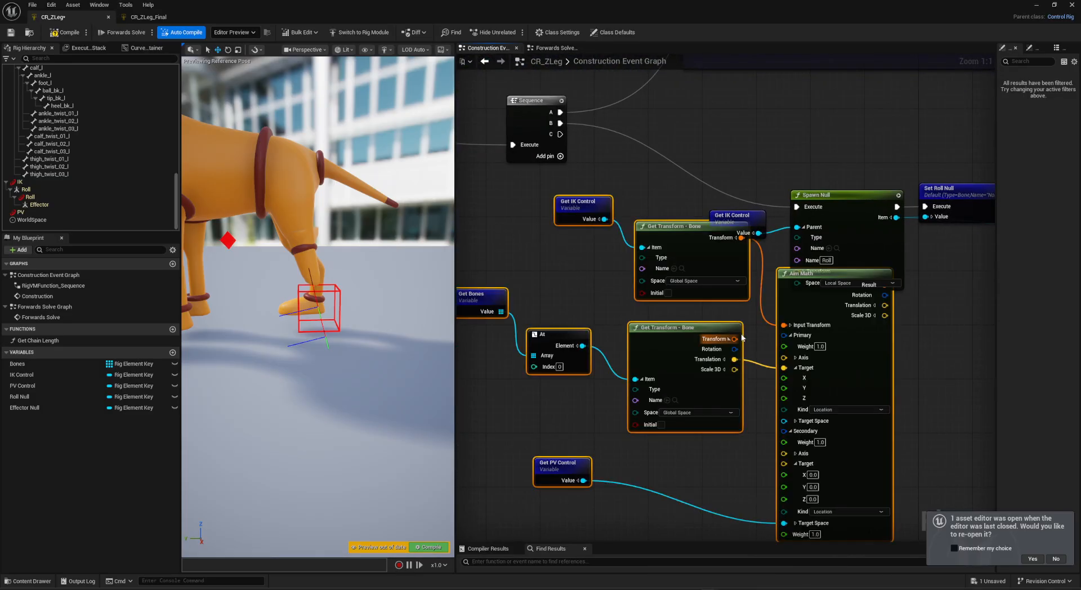
drag(797, 274, 667, 303)
Connect Aim Math's Result to the Roll Spawn Null's Transform and set its Space to Global Space.
right_drag(828, 264, 755, 264)
right_drag(720, 376, 728, 379)
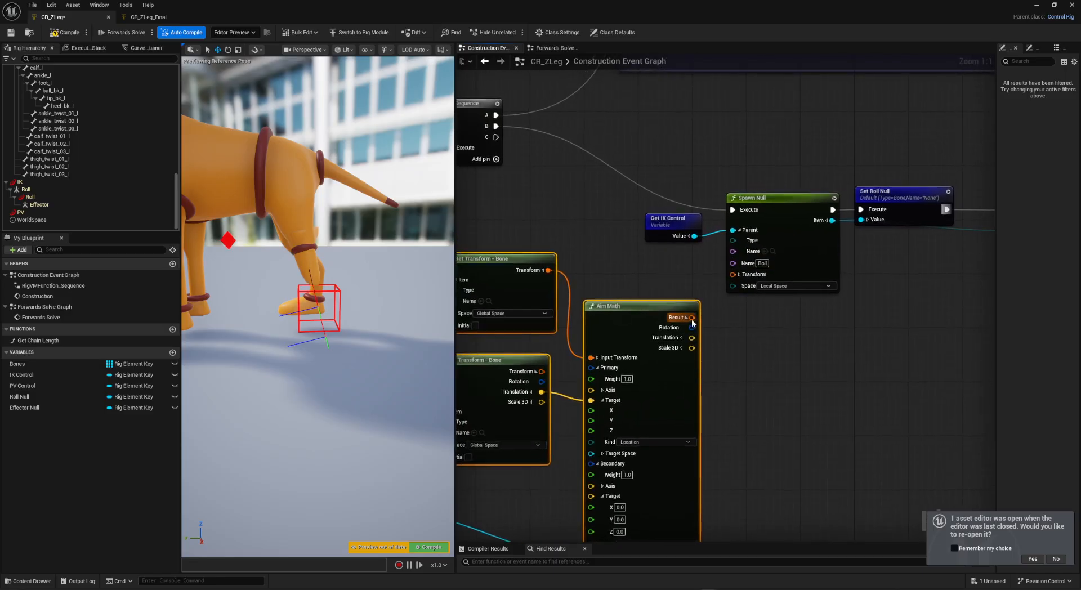
drag(692, 318, 733, 275)
click(778, 286)
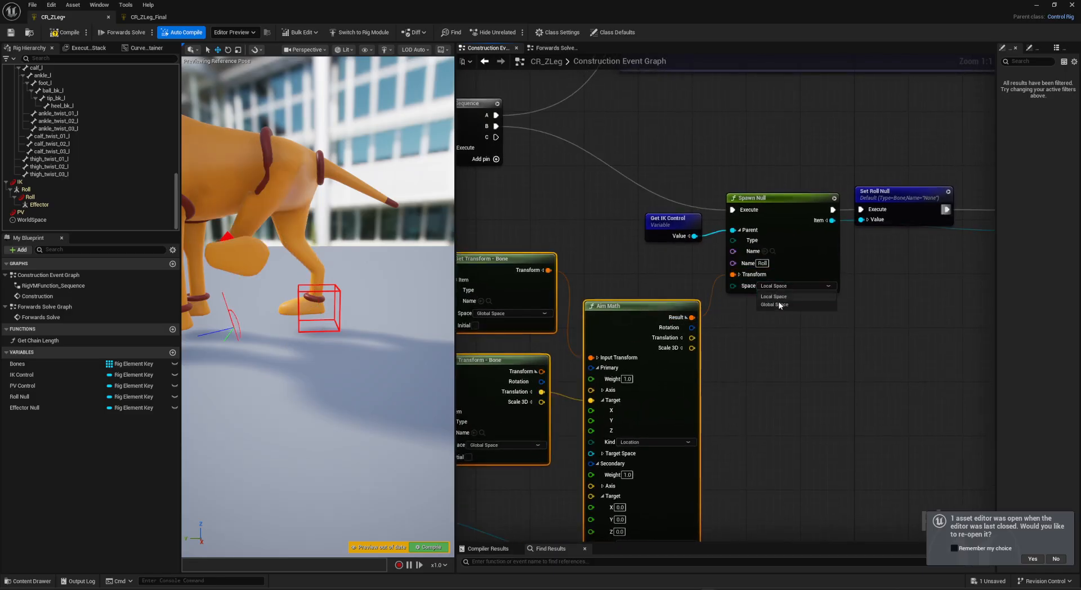
click(777, 304)
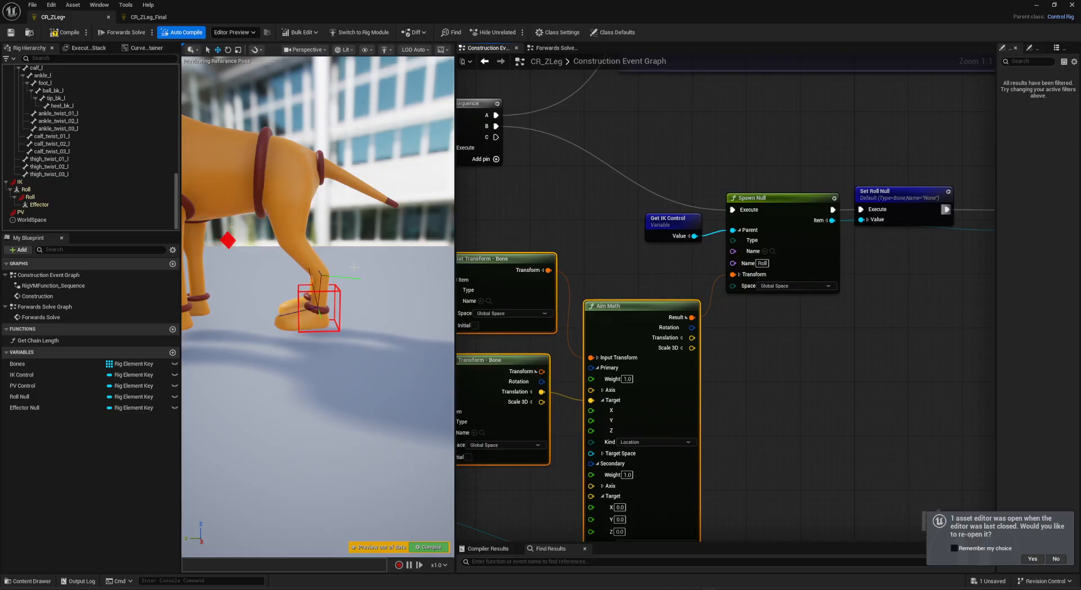
Try out the leg by moving the IK control around the foot and checking how the leg and foot follow.
alt+drag(354, 266, 334, 314)
click(339, 290)
drag(371, 304, 292, 300)
key(ctrl+z)
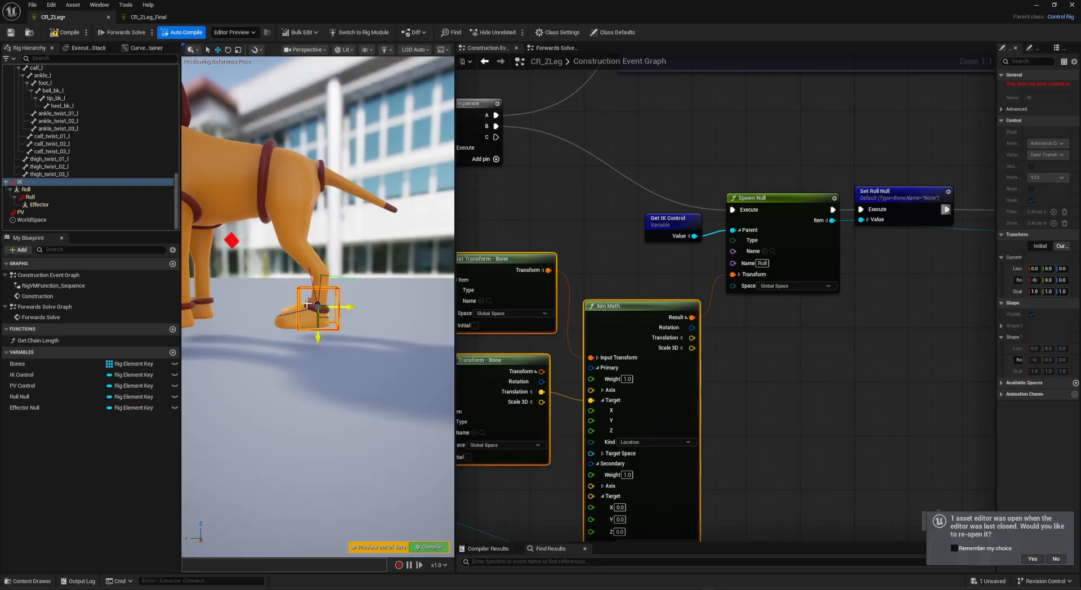
right_drag(566, 225, 589, 227)
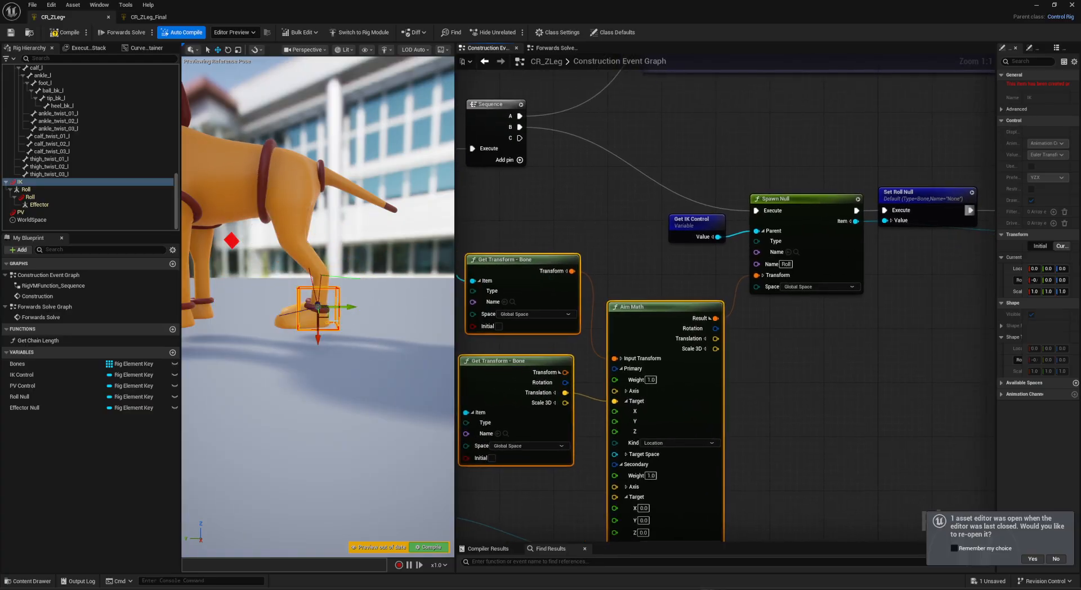
drag(326, 318, 364, 291)
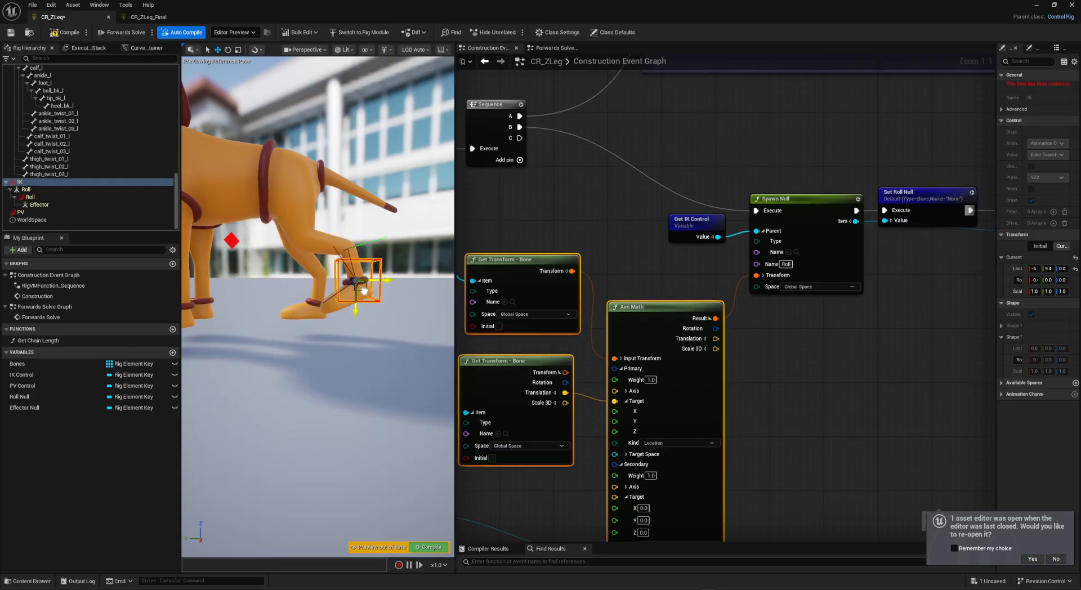
In the Forwards Solve graph, copy Get Bones and its last At node, paste them beyond Basic IK, and set the Index to -1.
click(554, 51)
right_drag(690, 405, 683, 328)
right_drag(821, 344, 865, 314)
scroll(714, 387, up, 2)
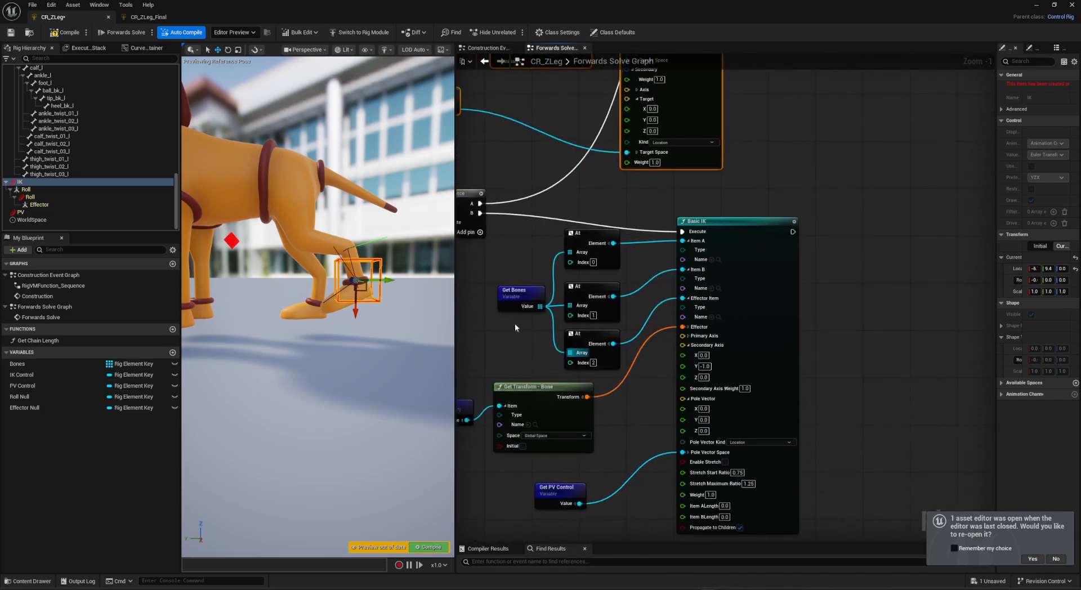
mouse_move(510, 296)
mouse_down()
mouse_move(527, 314)
mouse_move(492, 293)
mouse_up()
shift+click(588, 331)
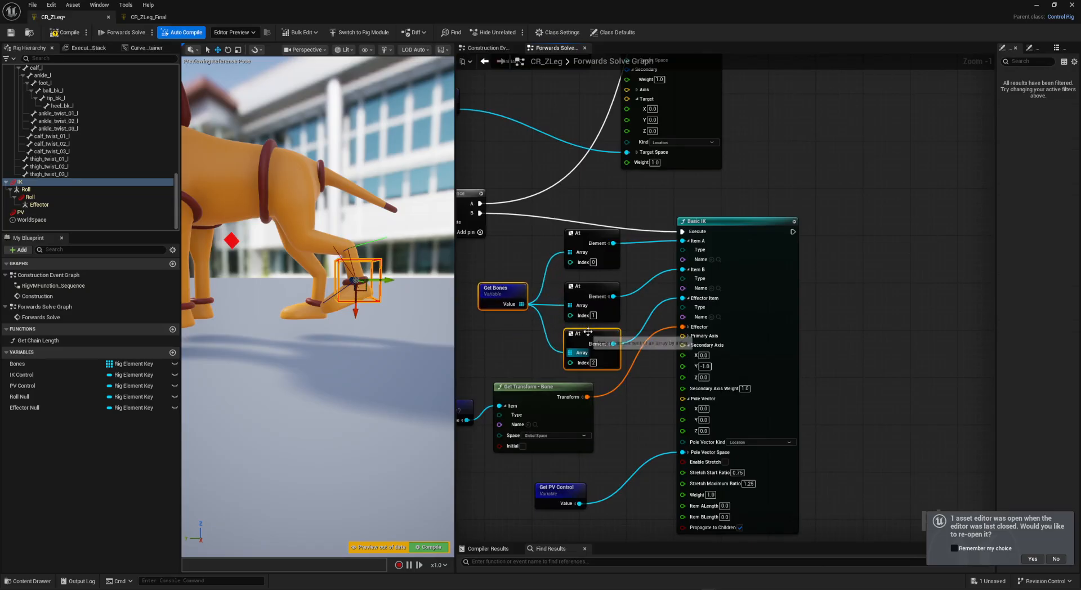
key(ctrl+c)
right_drag(882, 238, 716, 243)
key(ctrl+v)
right_drag(721, 319, 648, 327)
scroll(649, 327, up, 1)
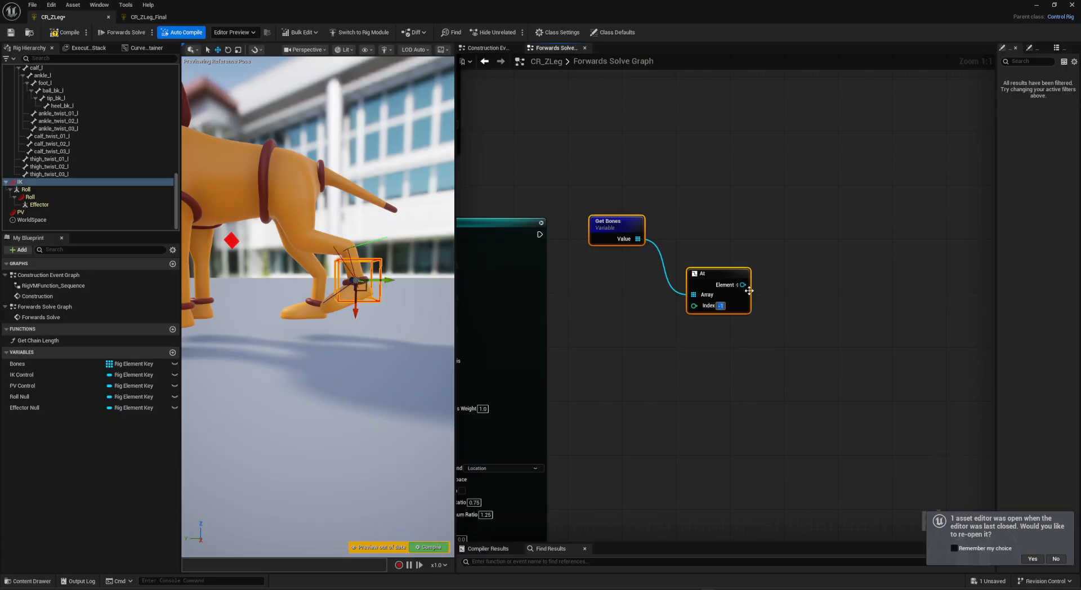
Create a Set Transform - Bone node with its Item fed by the copied At node's Element.
drag(743, 285, 791, 285)
drag(792, 286, 791, 285)
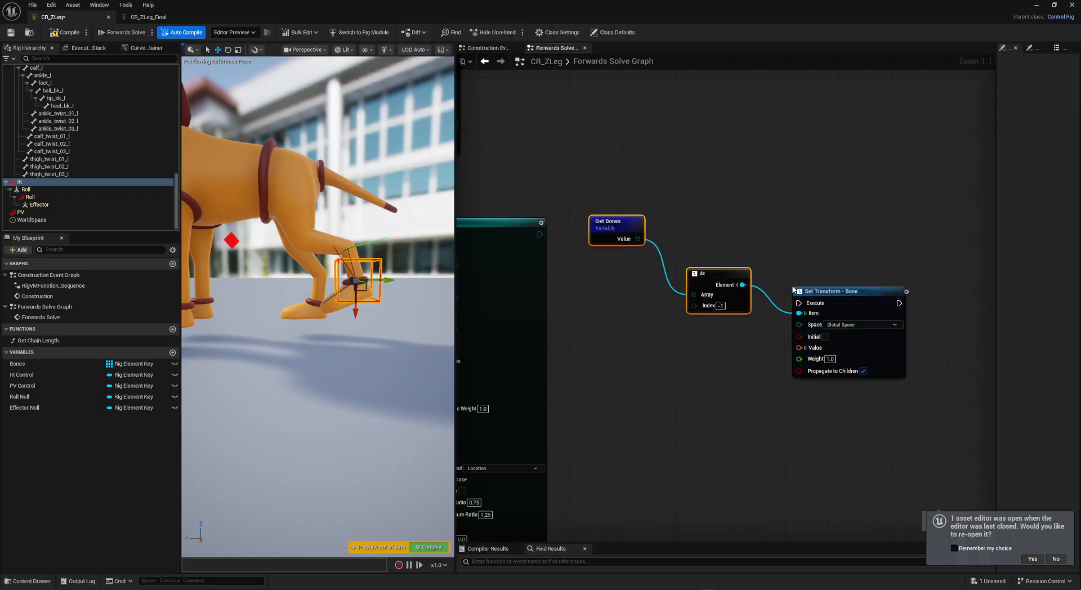
scroll(715, 377, down, 1)
Copy Get IK Control with its Get Transform from the Aim Math inputs and paste the pair below the new Set Transform node.
right_drag(715, 377, 814, 293)
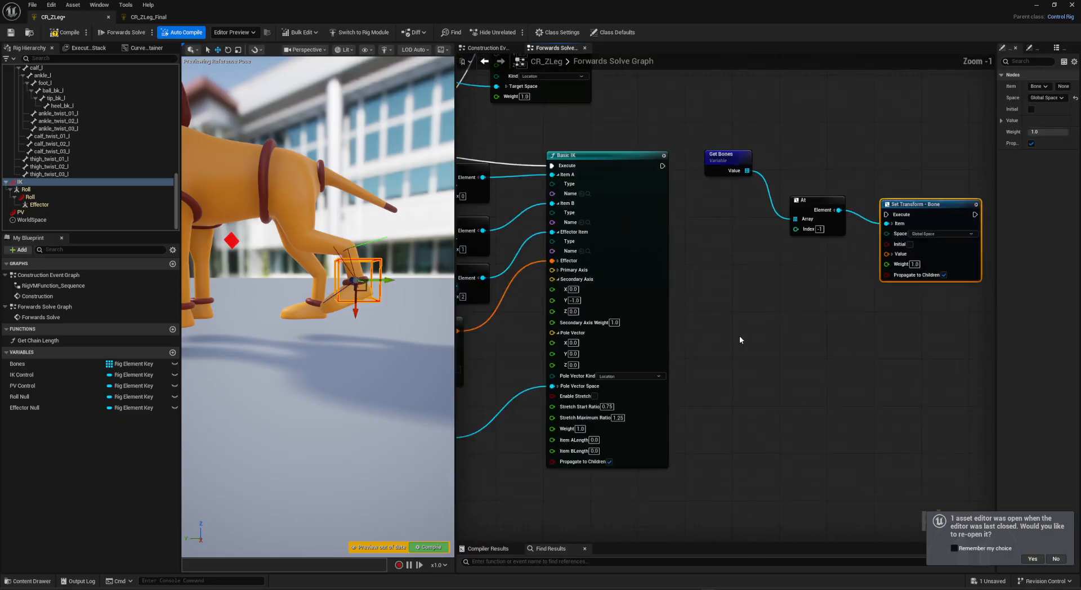
right_drag(738, 338, 871, 364)
right_drag(592, 409, 589, 474)
right_drag(574, 169, 621, 311)
right_drag(573, 285, 632, 359)
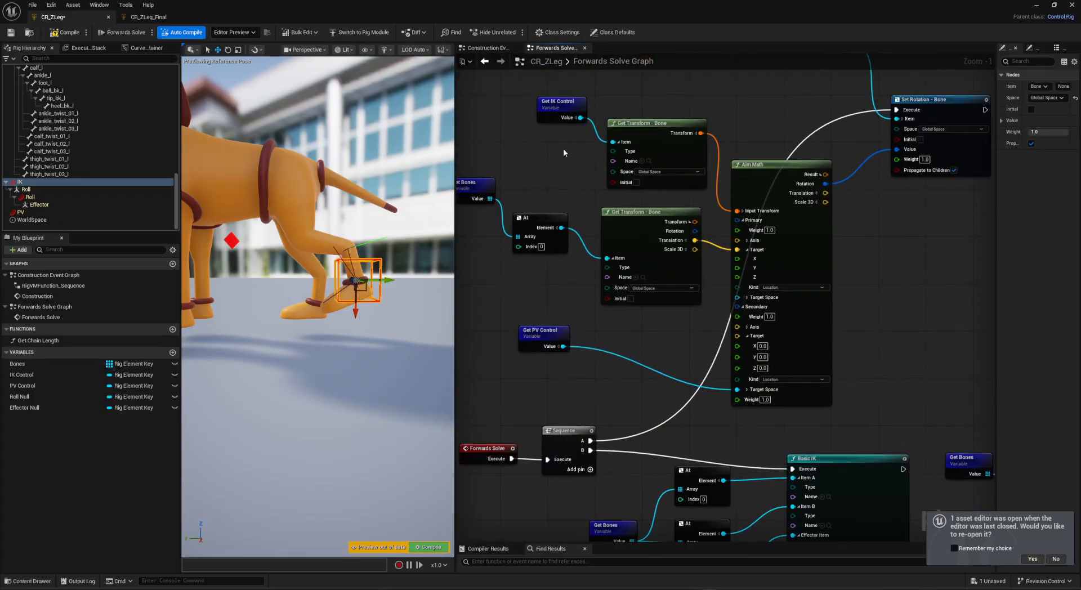
right_drag(563, 148, 552, 174)
drag(530, 100, 678, 194)
mouse_move(731, 337)
right_down()
mouse_move(486, 161)
mouse_move(635, 237)
right_up()
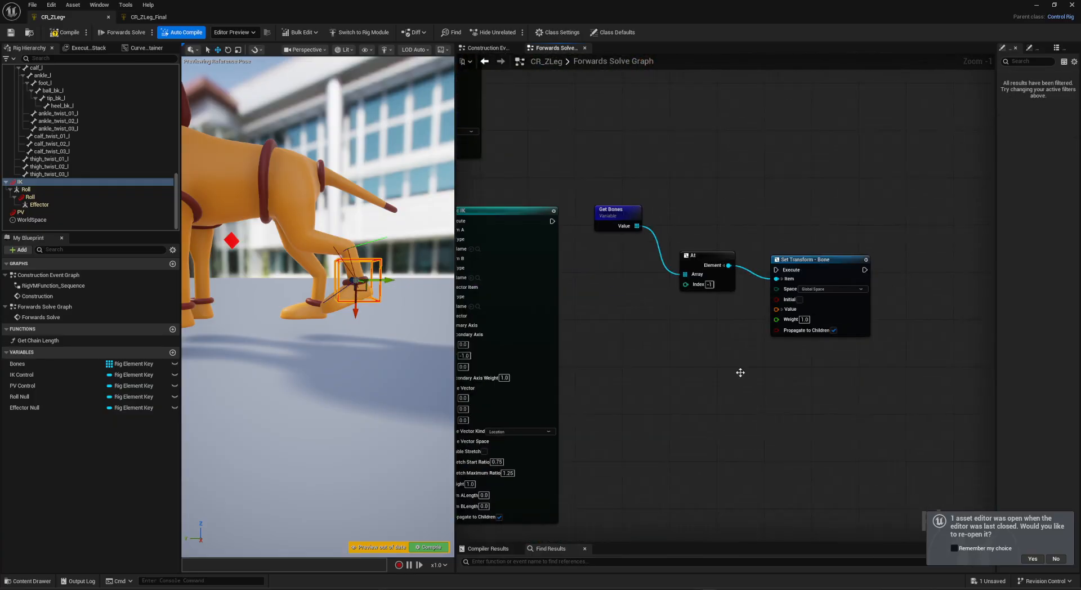
key(ctrl+v)
drag(737, 377, 633, 376)
Connect the copied IK Control Transform to Set Transform's Value and link Basic IK's execution output to Set Transform.
drag(768, 391, 777, 309)
right_drag(782, 258, 774, 310)
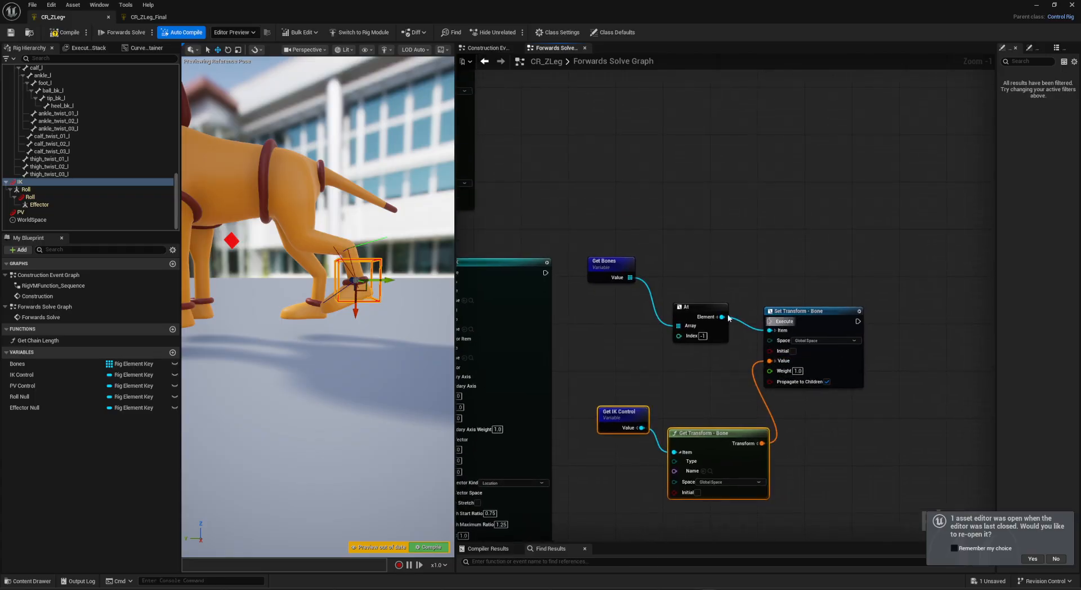
drag(769, 320, 539, 278)
Try moving and rotating the IK control in the viewport to check how the foot bone follows it.
drag(361, 288, 294, 304)
key(e)
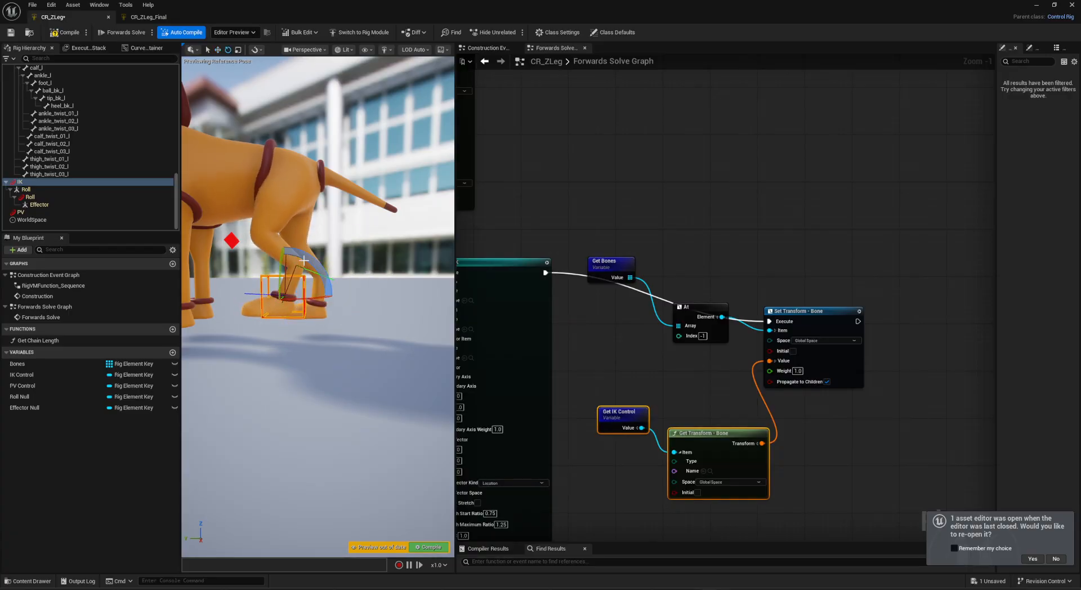
mouse_move(304, 260)
mouse_down()
mouse_move(281, 276)
mouse_move(304, 257)
mouse_up()
key(ctrl+z)
key(ctrl+z)
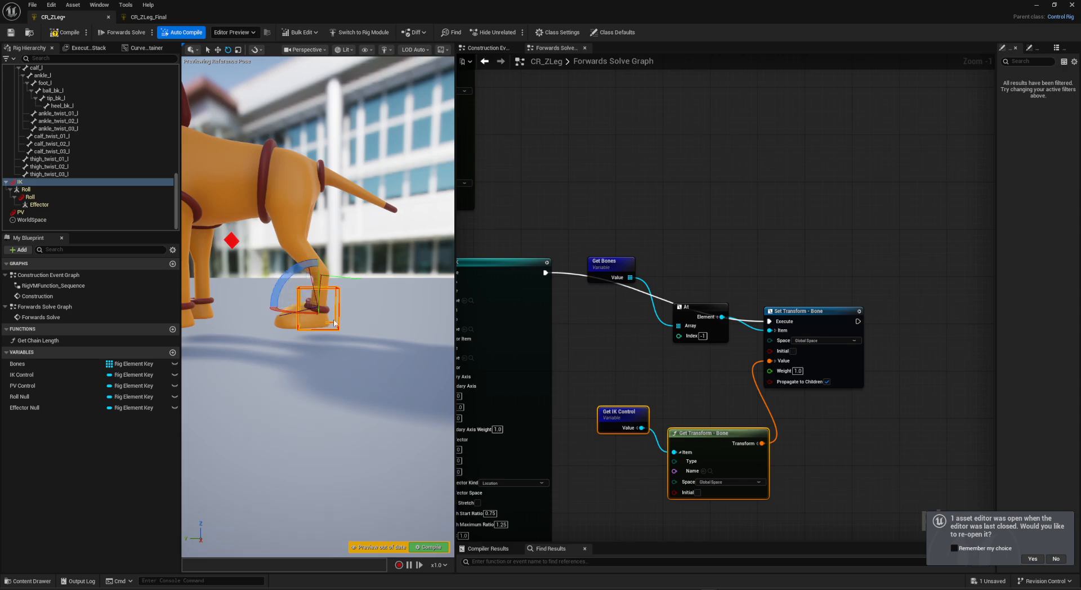
alt+drag(335, 324, 341, 291)
scroll(323, 349, up, 3)
key(w)
key(e)
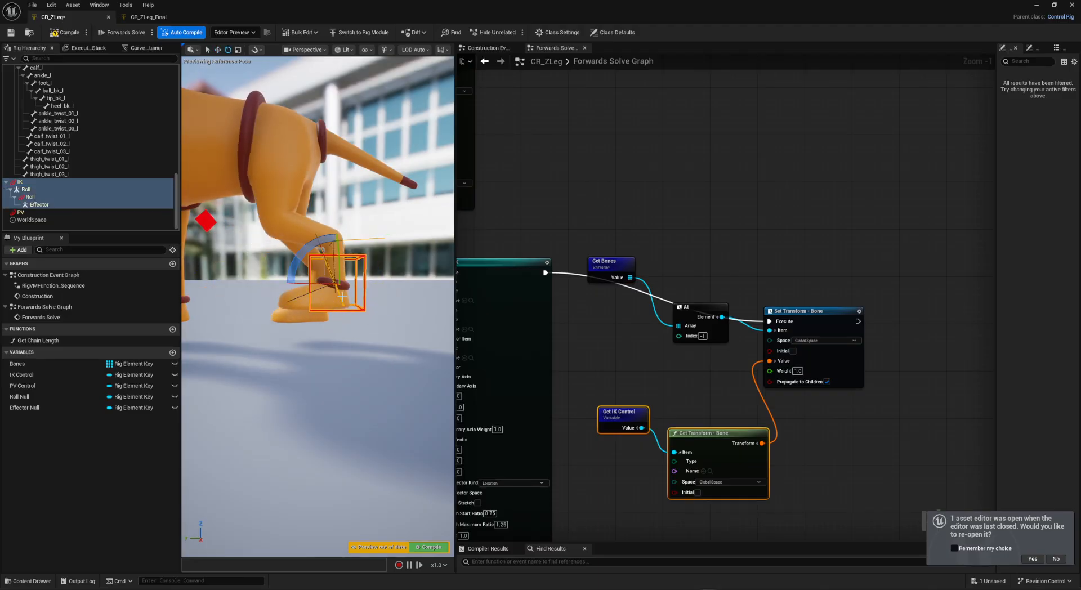
click(347, 287)
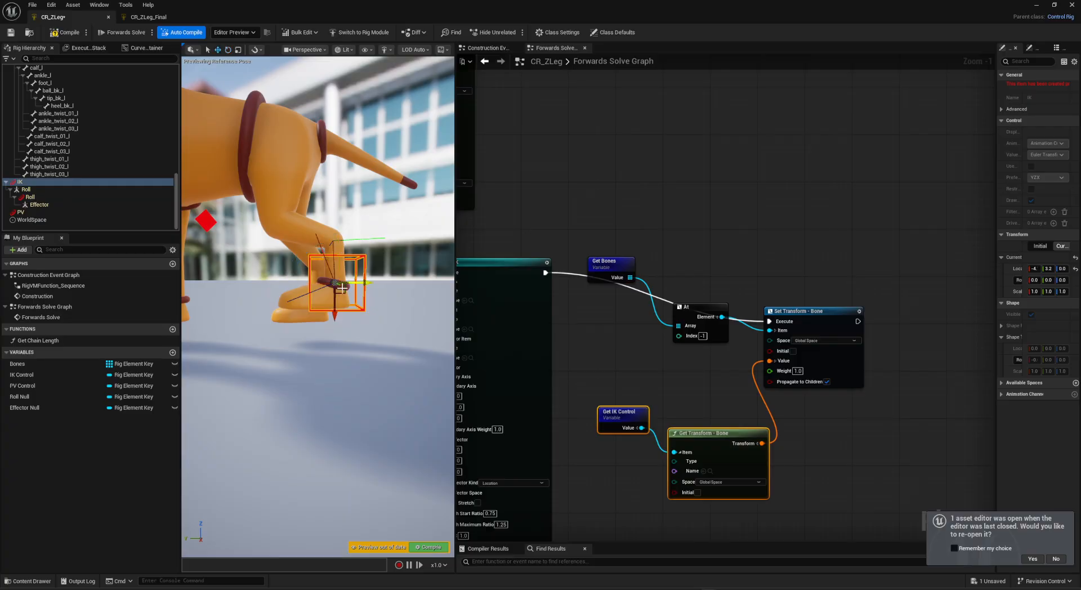
drag(343, 291, 362, 324)
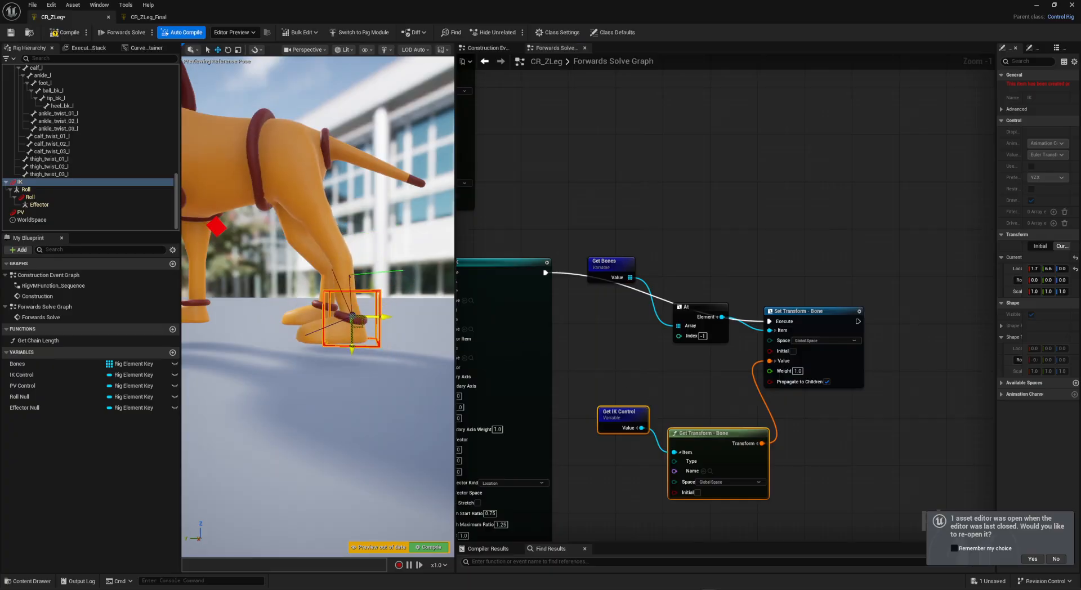
On Basic IK, set Stretch Start Ratio to 1.0 and Stretch Maximum Ratio to 1.5, and turn on Enable Stretch.
right_drag(639, 391, 787, 252)
scroll(682, 452, up, 1)
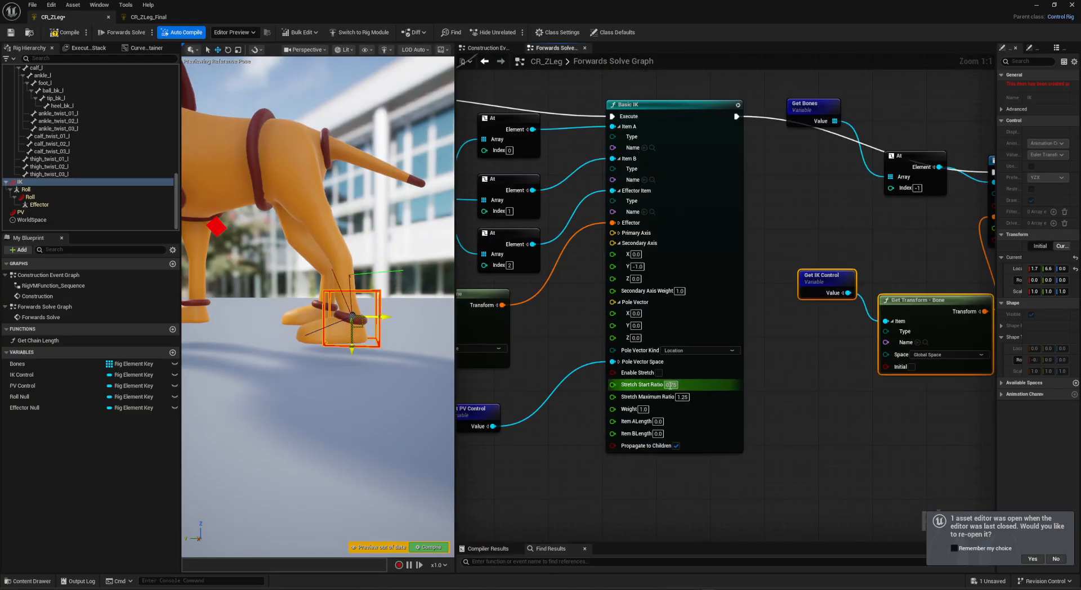
click(683, 397)
text(1.5)
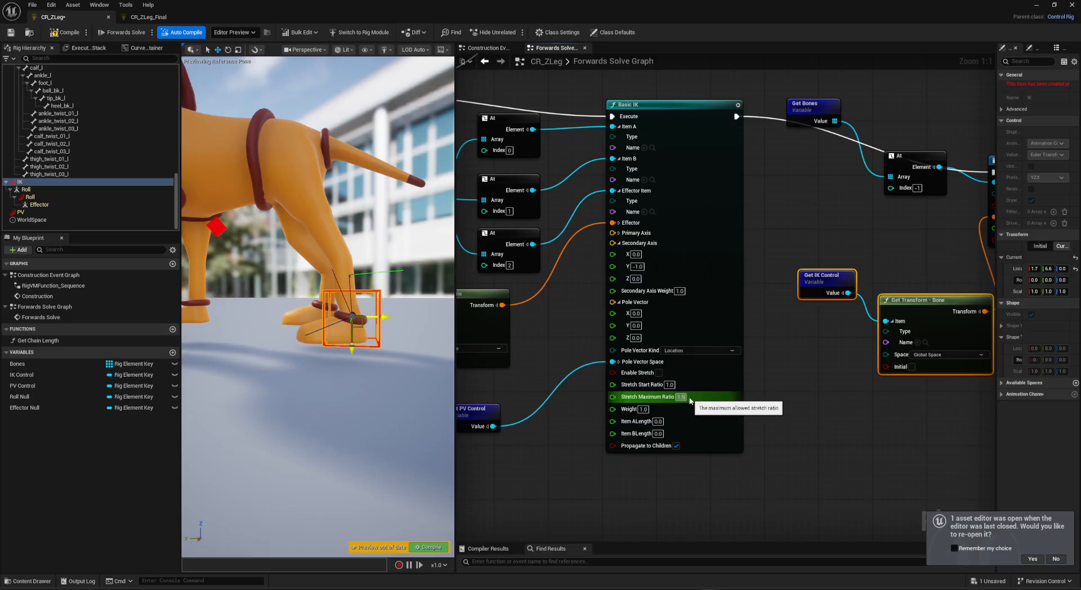
click(658, 372)
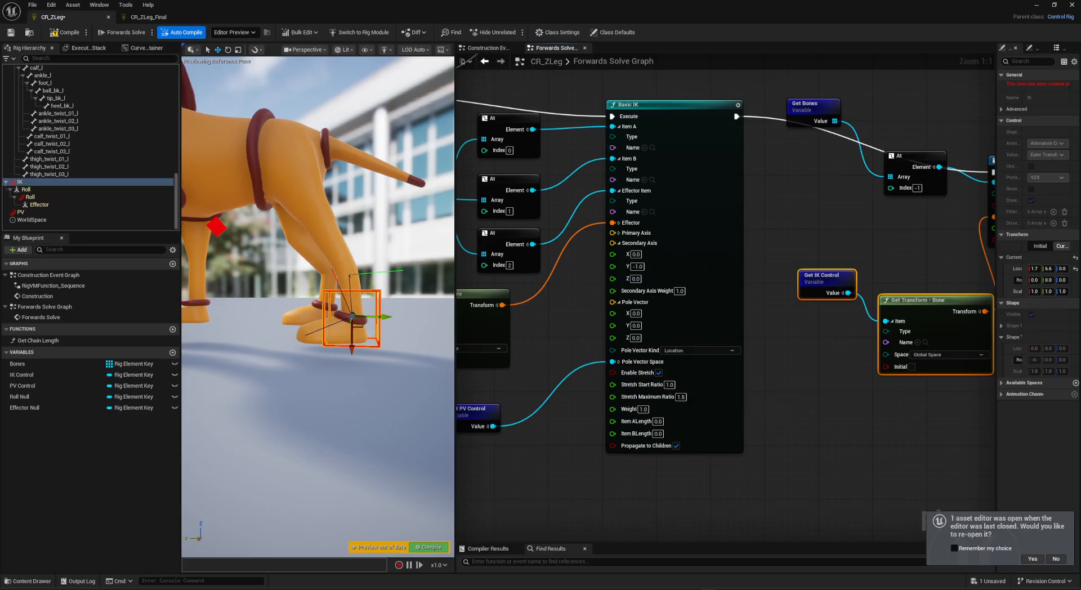
Test the leg's stretching by pulling the IK control away from the body, and reset the control's transform.
drag(361, 324, 394, 289)
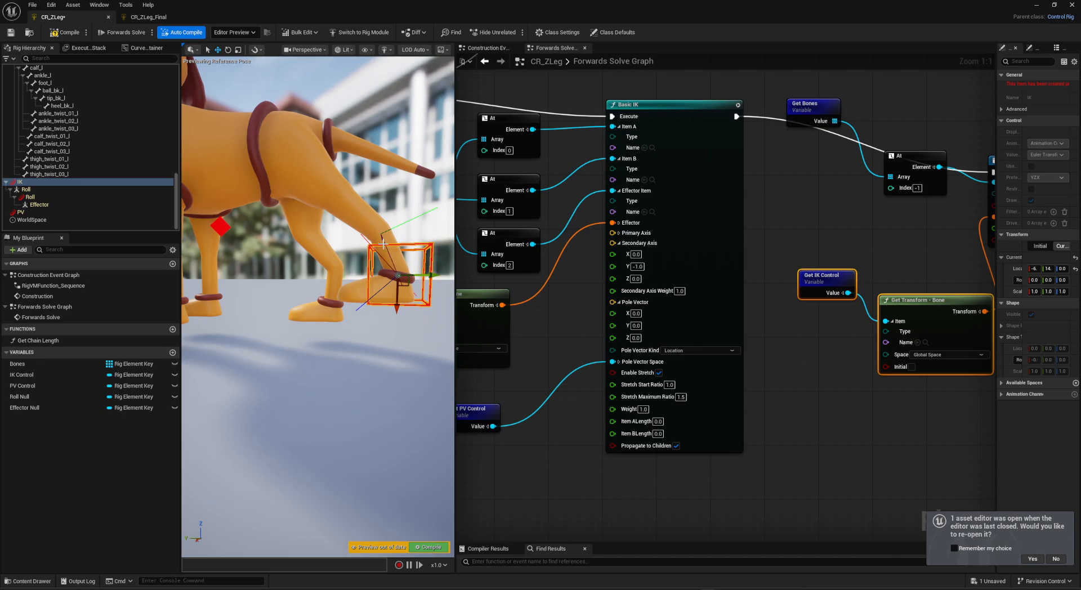
alt+drag(369, 282, 335, 274)
key(ctrl+g)
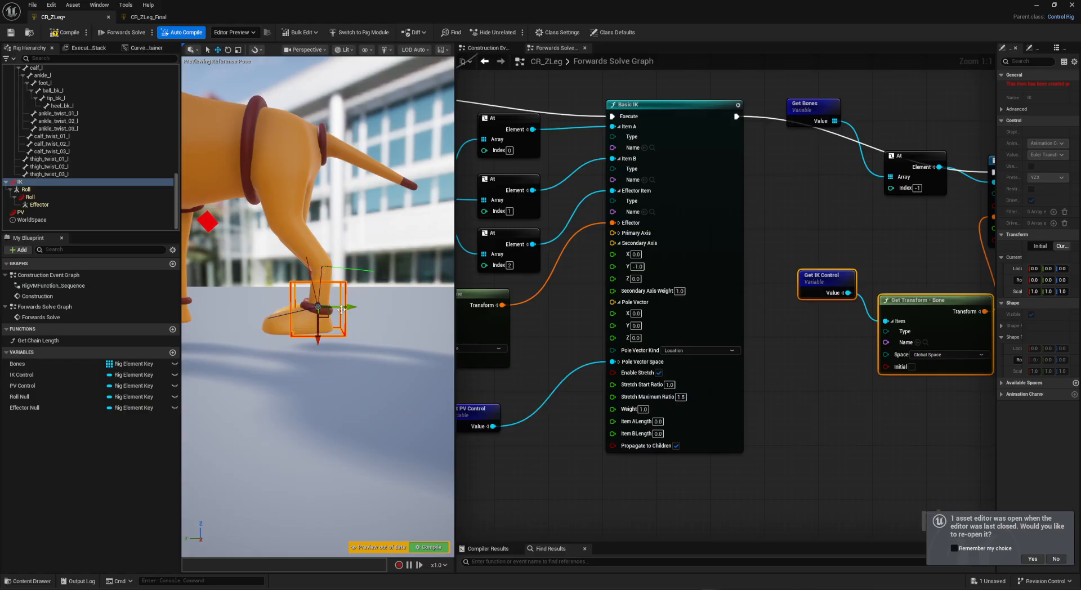
In the Construction Event Graph, move the Sequence node down level with the Roll Spawn Null row.
scroll(585, 256, down, 4)
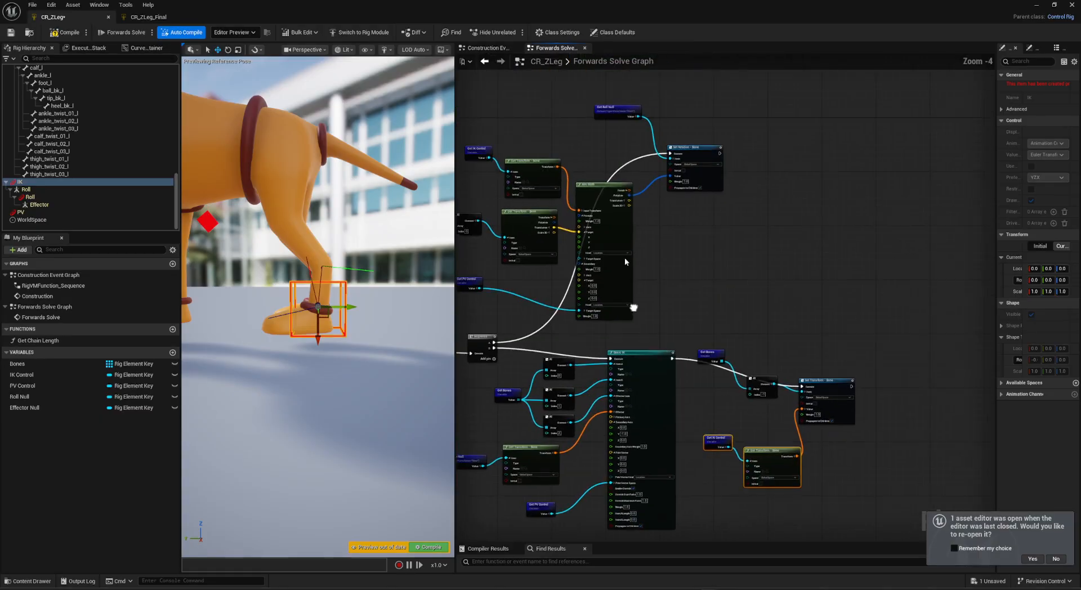
click(491, 49)
scroll(621, 180, down, 3)
right_drag(626, 147, 606, 242)
scroll(682, 194, down, 2)
drag(510, 164, 501, 220)
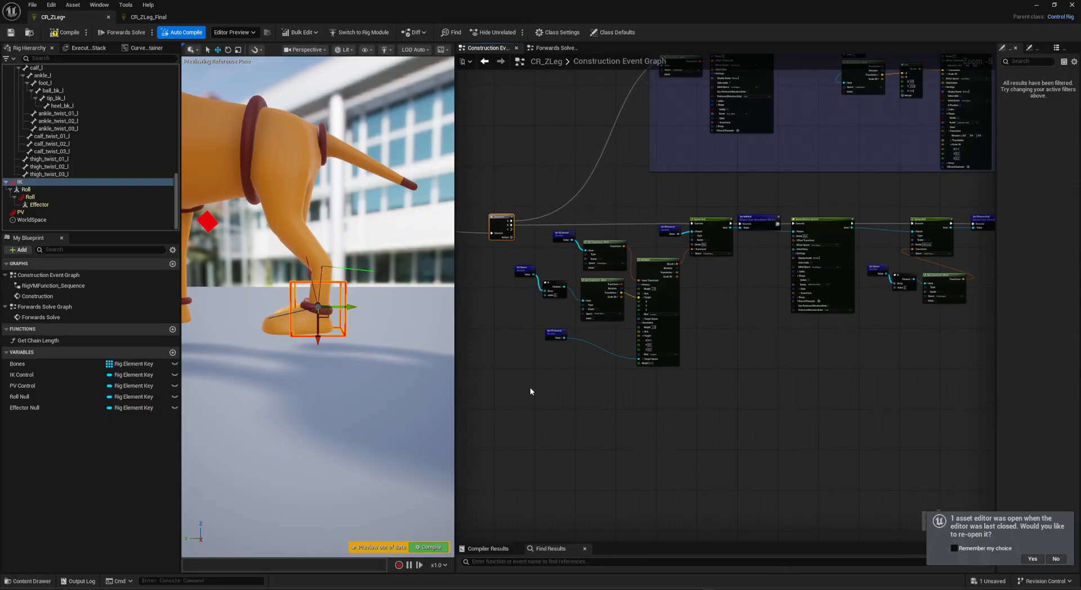
Duplicate Get IK Control with its Get Transform and place the copies below the Get PV Control node.
scroll(529, 386, up, 2)
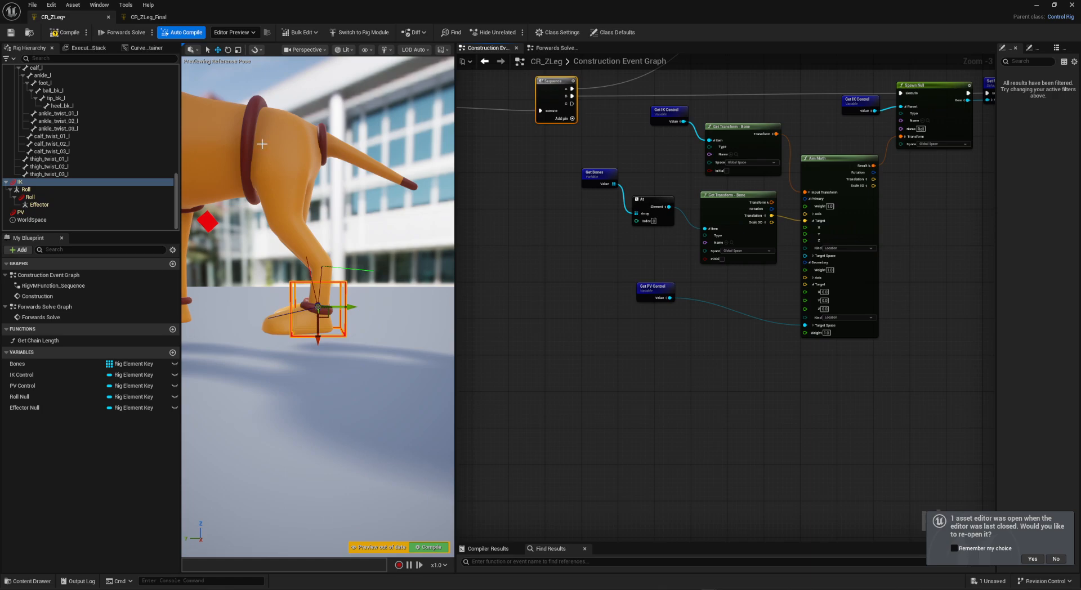
right_drag(644, 344, 608, 282)
right_drag(613, 319, 612, 395)
drag(702, 174, 703, 175)
key(ctrl+c)
right_drag(588, 306, 602, 241)
key(ctrl+v)
drag(636, 274, 603, 317)
right_drag(616, 296, 606, 312)
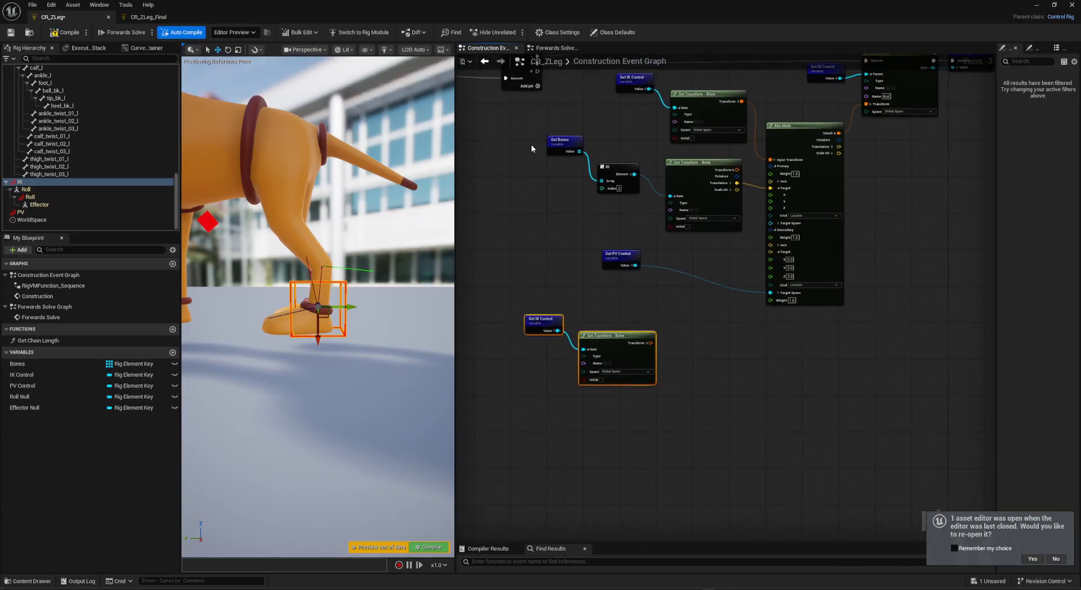
Duplicate the Get Bones, At and Get Transform chain with Index 0 and place it below the copied IK Control nodes.
drag(531, 145, 673, 204)
right_drag(560, 370, 575, 294)
key(ctrl+v)
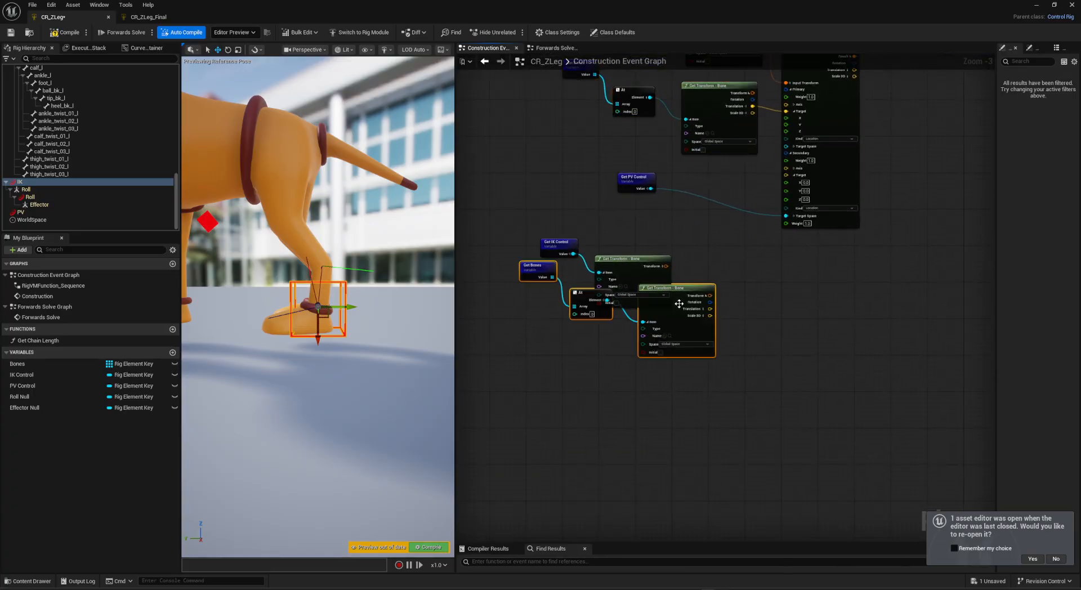
drag(676, 298, 632, 351)
scroll(676, 347, up, 3)
right_drag(672, 273, 690, 295)
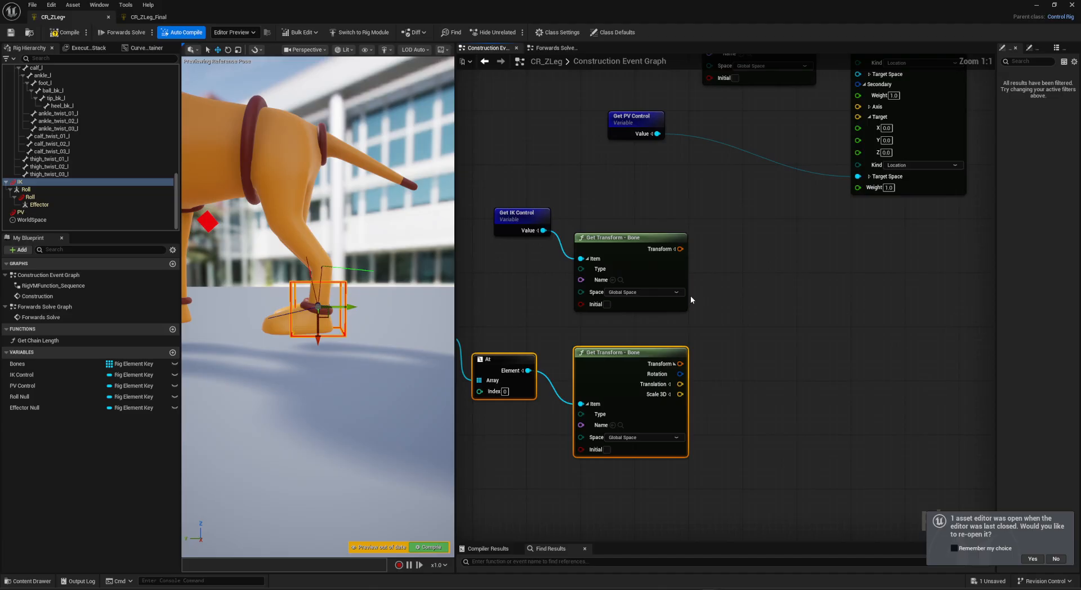
Add a Subtract node taking the Index 0 bone's Translation as A and the IK Control's Translation as B.
click(673, 248)
drag(680, 269, 721, 317)
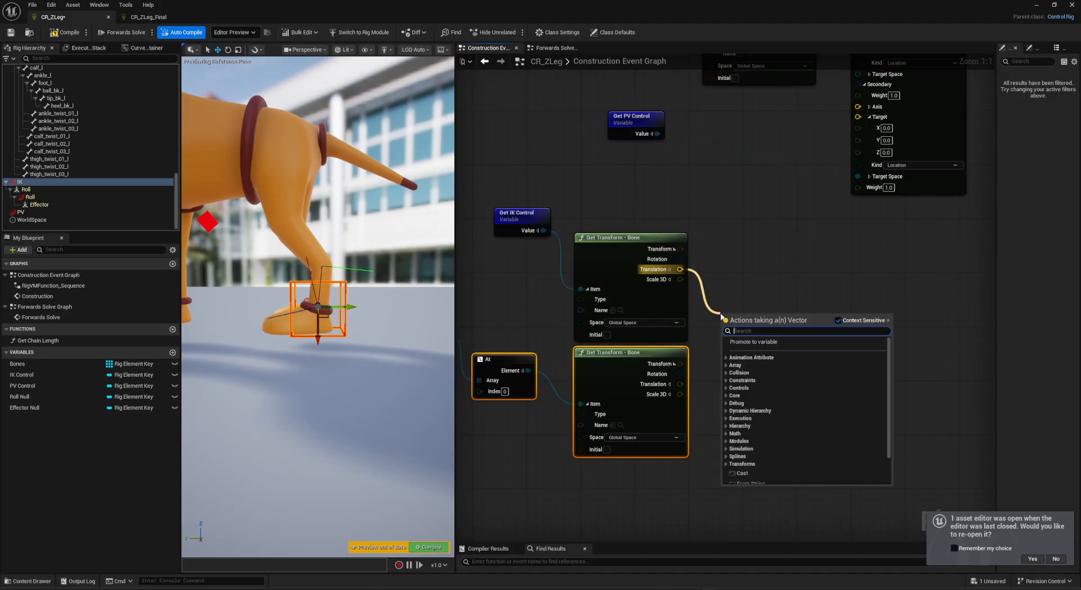
click(714, 360)
drag(681, 383, 725, 295)
text(sub)
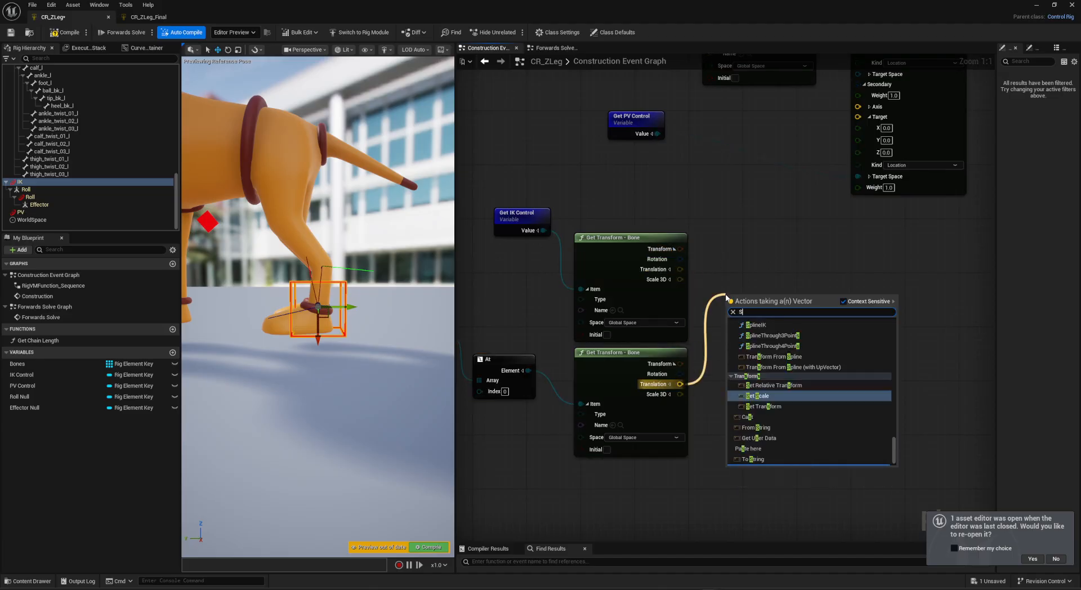
key(Return)
right_drag(508, 376, 580, 333)
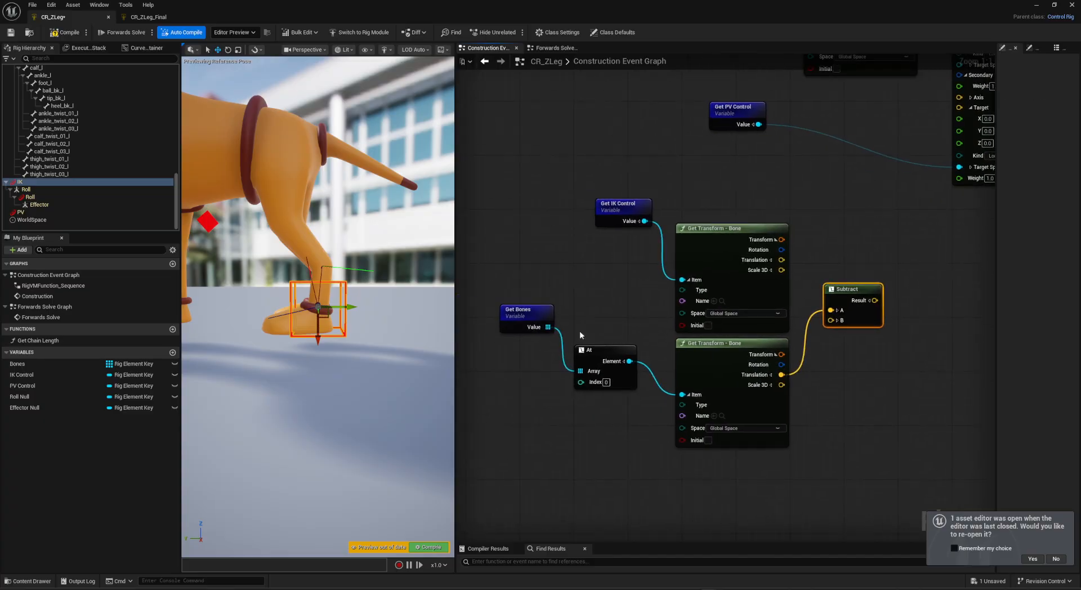
drag(780, 260, 830, 320)
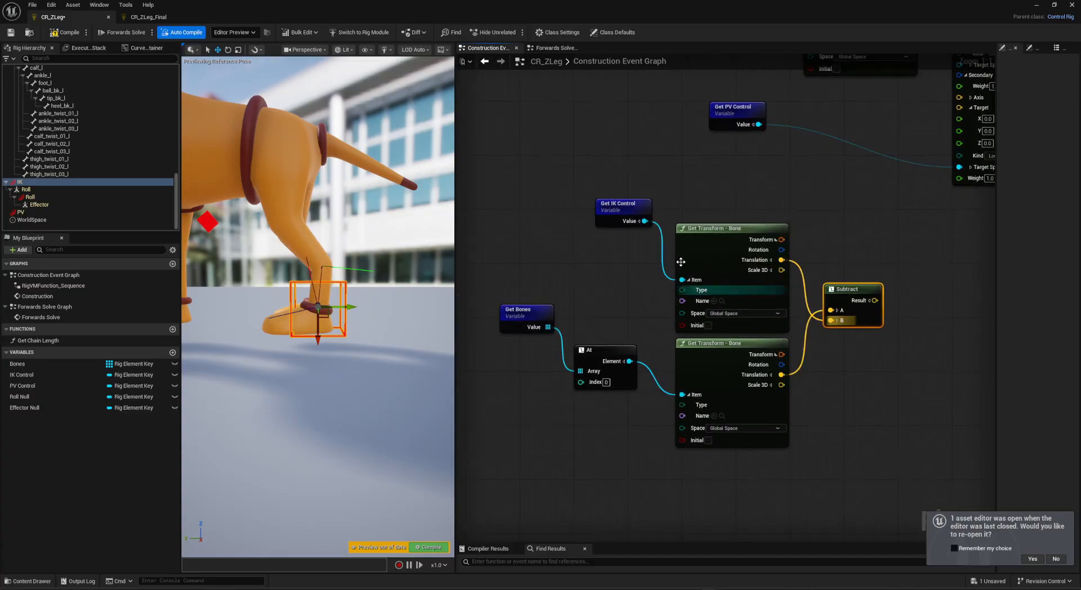
Rearrange the Subtract inputs so the Get Bones chain sits above the Get IK Control pair, with Subtract beside them.
drag(606, 185, 703, 254)
drag(736, 294, 697, 384)
right_drag(697, 384, 708, 473)
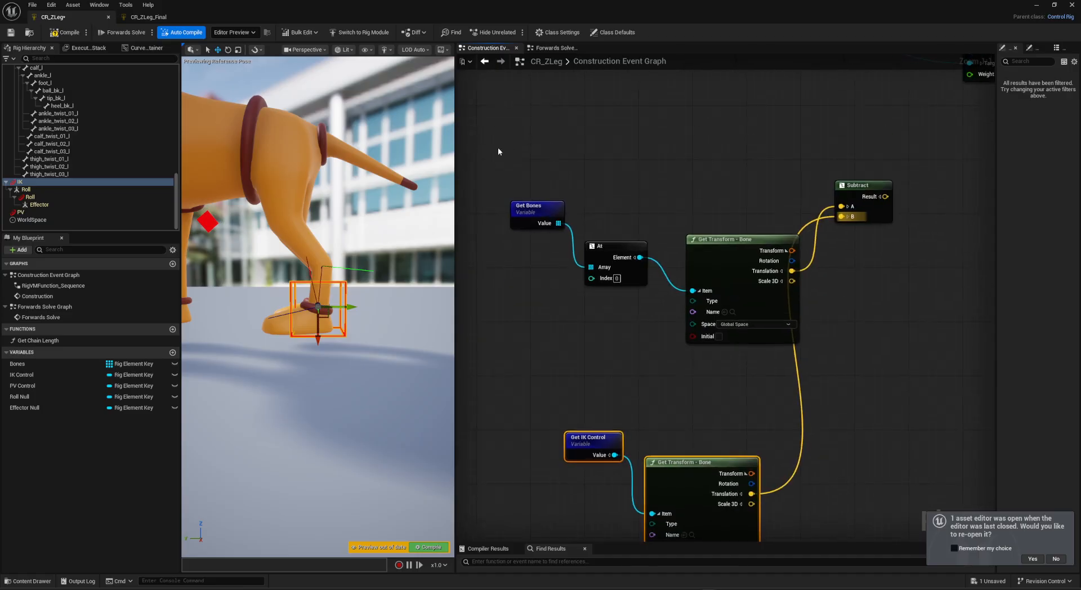
drag(482, 106, 728, 295)
drag(728, 244, 696, 100)
right_drag(811, 259, 723, 292)
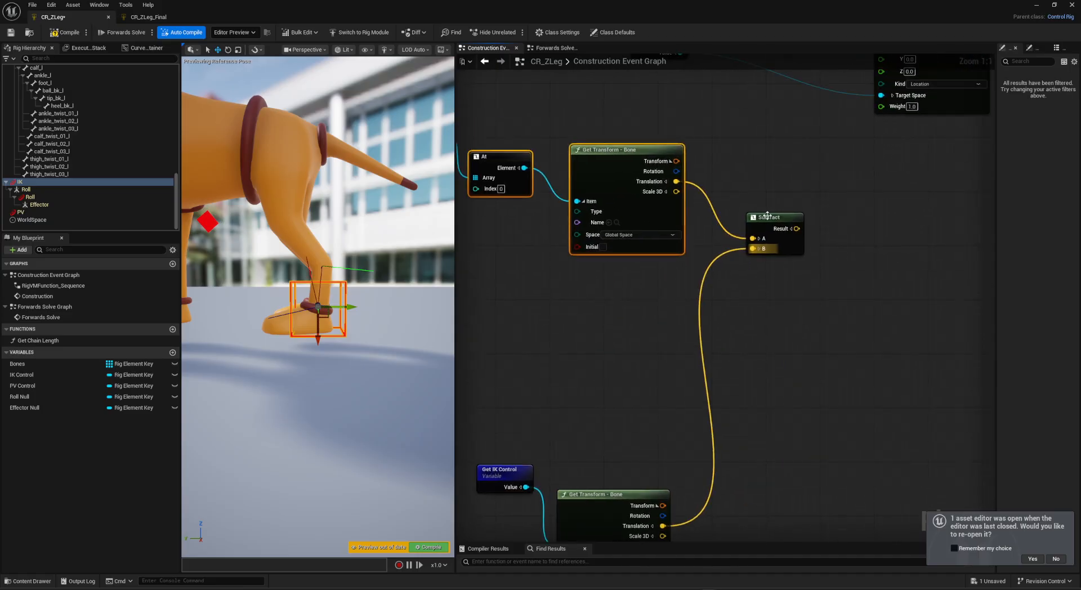
drag(764, 213, 778, 227)
right_drag(604, 372, 622, 336)
drag(528, 382, 662, 495)
drag(639, 473, 605, 432)
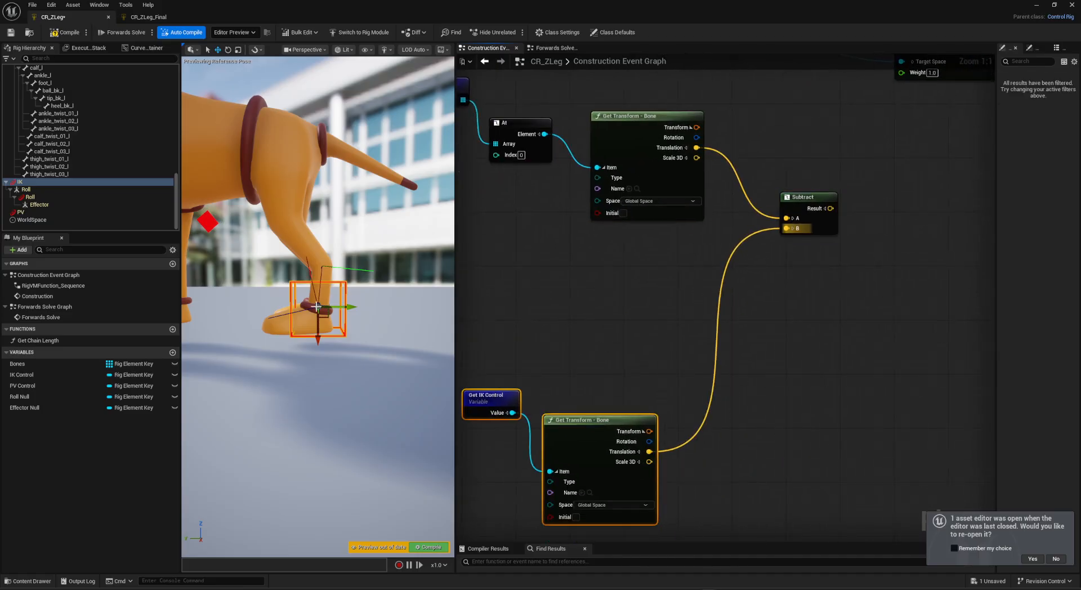
right_drag(707, 315, 679, 287)
drag(478, 347, 563, 401)
drag(569, 396, 575, 374)
right_drag(548, 332, 575, 346)
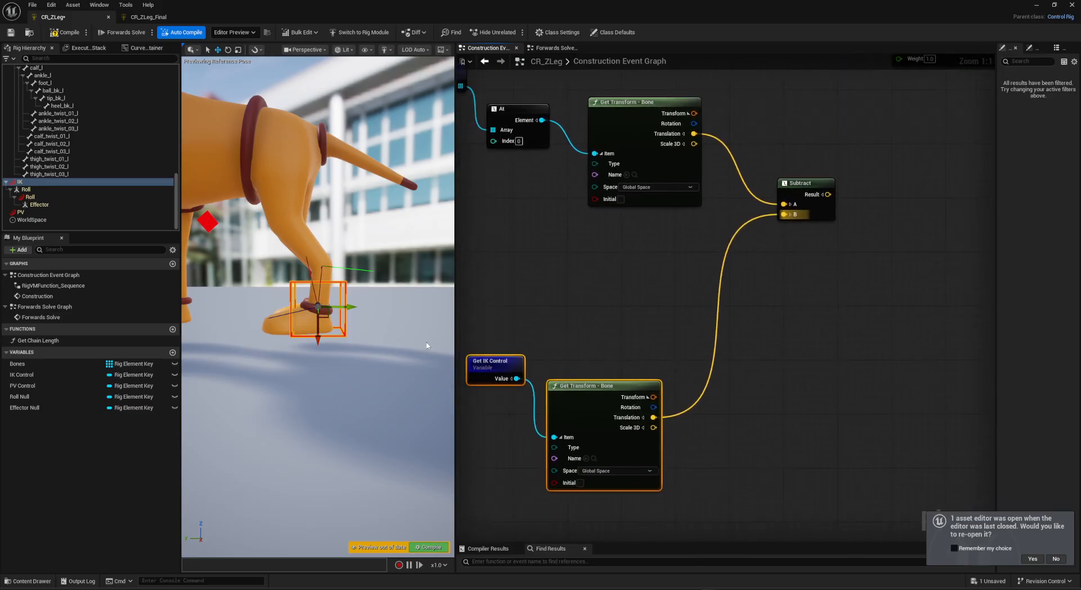
Duplicate the Subtract node below the original and add a Get Effector Null variable node.
right_drag(639, 280, 654, 351)
drag(843, 217, 890, 379)
key(ctrl+d)
right_drag(716, 412, 738, 448)
right_drag(648, 437, 625, 359)
drag(33, 408, 583, 369)
click(608, 380)
Give Get Effector Null its own Get Transform copy below, and move the Get IK Control pair up beneath the bone chain.
drag(521, 409, 581, 431)
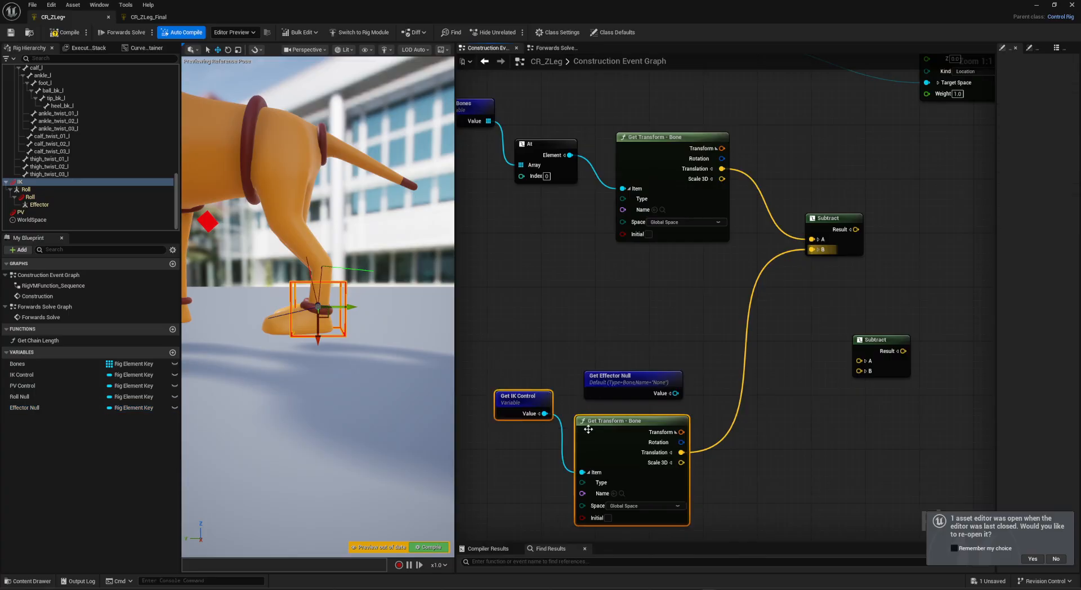
drag(605, 386, 738, 512)
drag(491, 368, 590, 430)
drag(620, 421, 635, 243)
drag(793, 520, 699, 455)
Connect the Effector Null's Translation to the second Subtract's A and the IK Control's to B, and align it under the first Subtract.
drag(794, 484, 859, 370)
right_drag(748, 326, 756, 345)
drag(801, 504, 866, 380)
drag(702, 322, 866, 390)
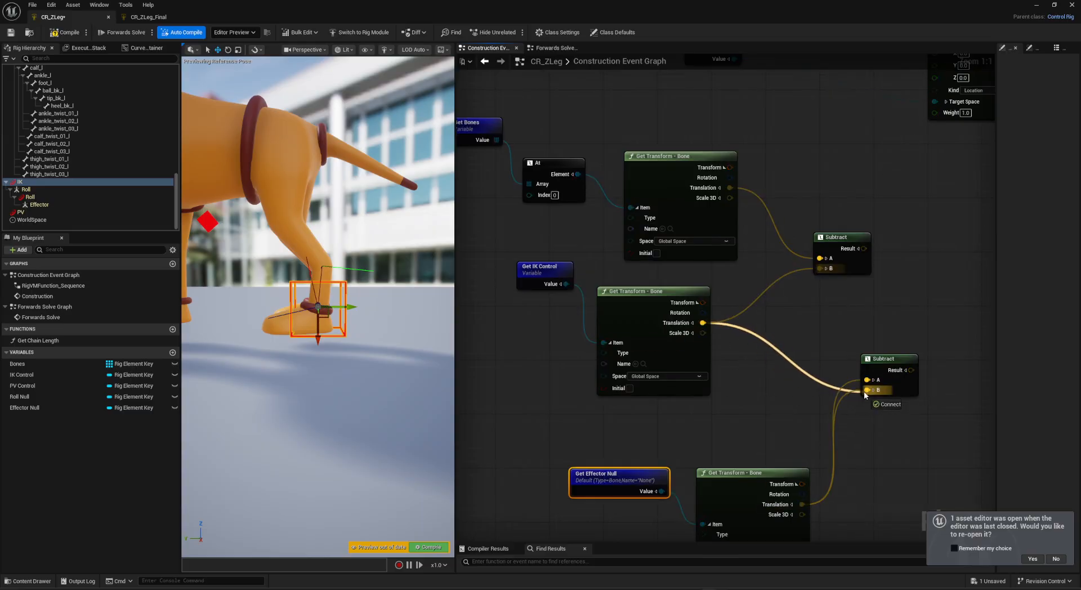
right_drag(891, 359, 769, 392)
drag(768, 388, 722, 366)
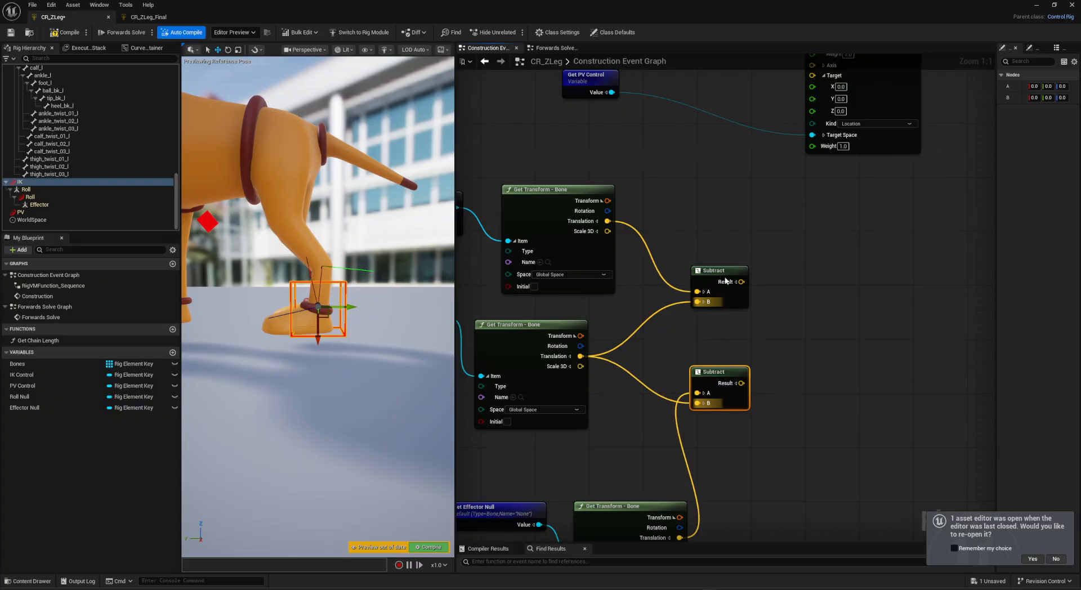
Add an Angle Between node fed by the first Subtract's Result in A and the second Subtract's Result in B.
right_drag(753, 369, 682, 363)
drag(651, 278, 692, 339)
text(angl)
key(Return)
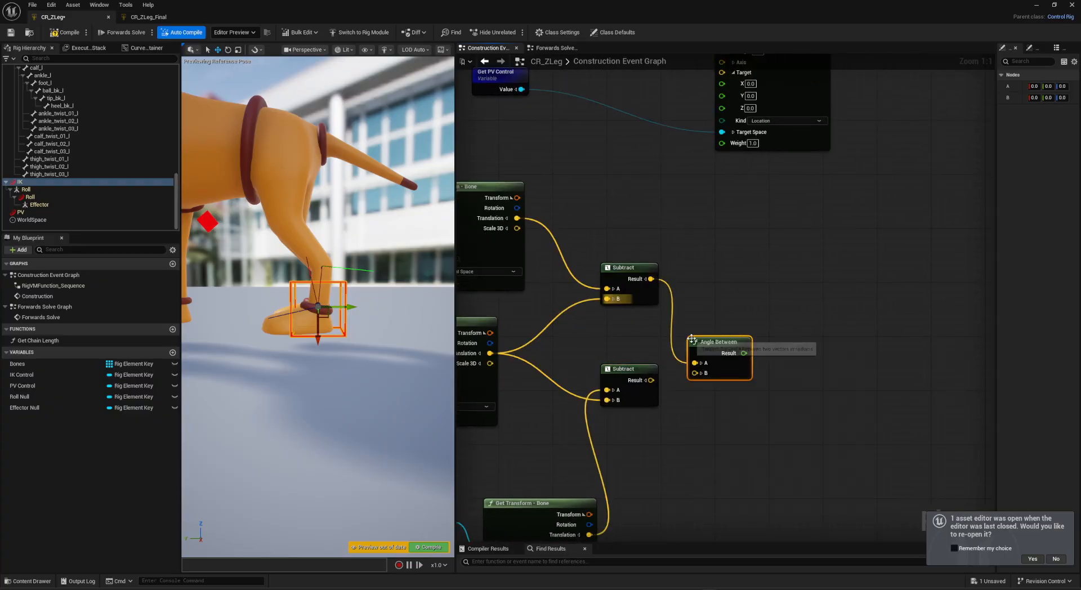
click(648, 380)
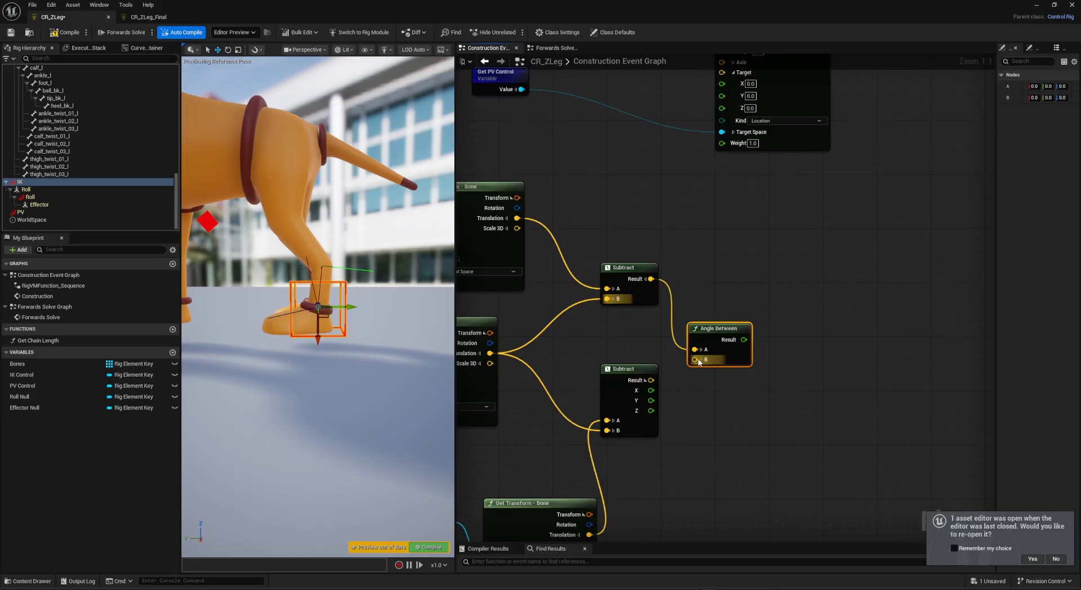
drag(651, 380, 697, 360)
click(645, 380)
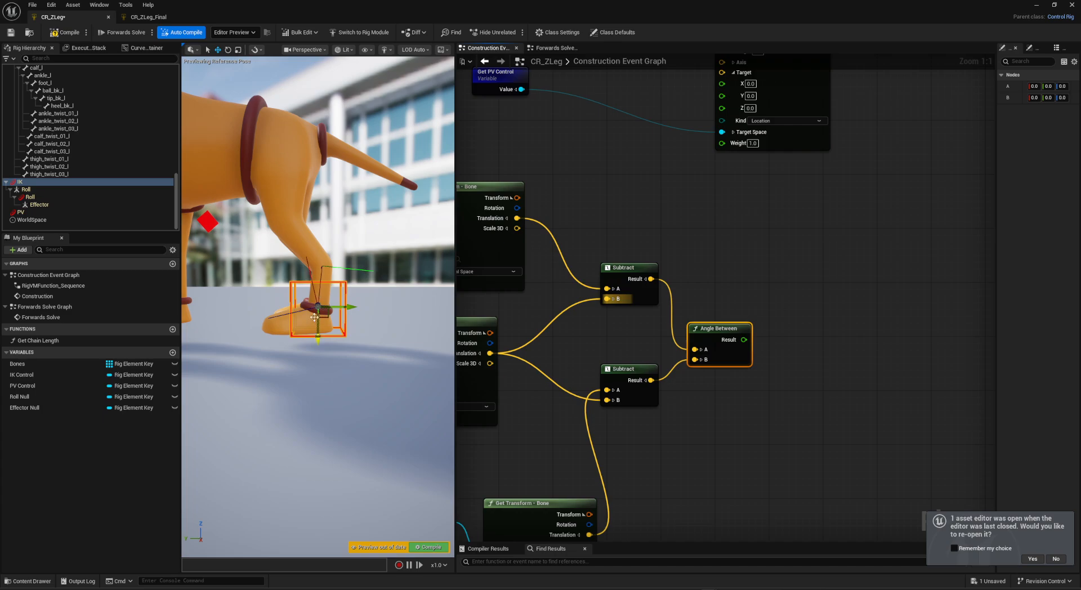
Promote the Angle Between Result to a variable with a Set node and wire that node's Execute into the construction flow.
right_drag(674, 352, 610, 356)
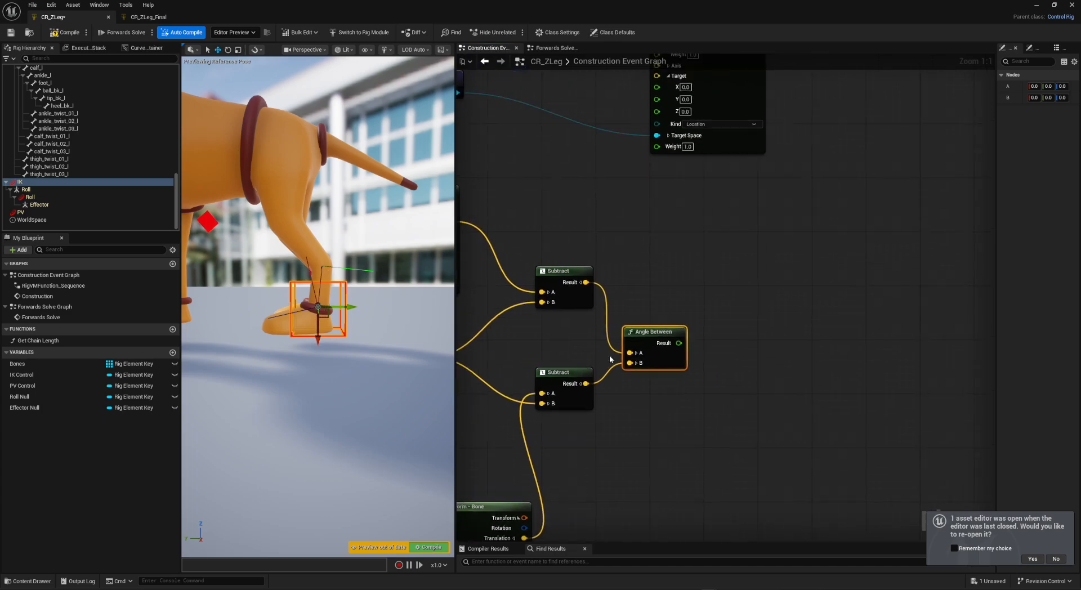
drag(679, 344, 722, 263)
click(764, 300)
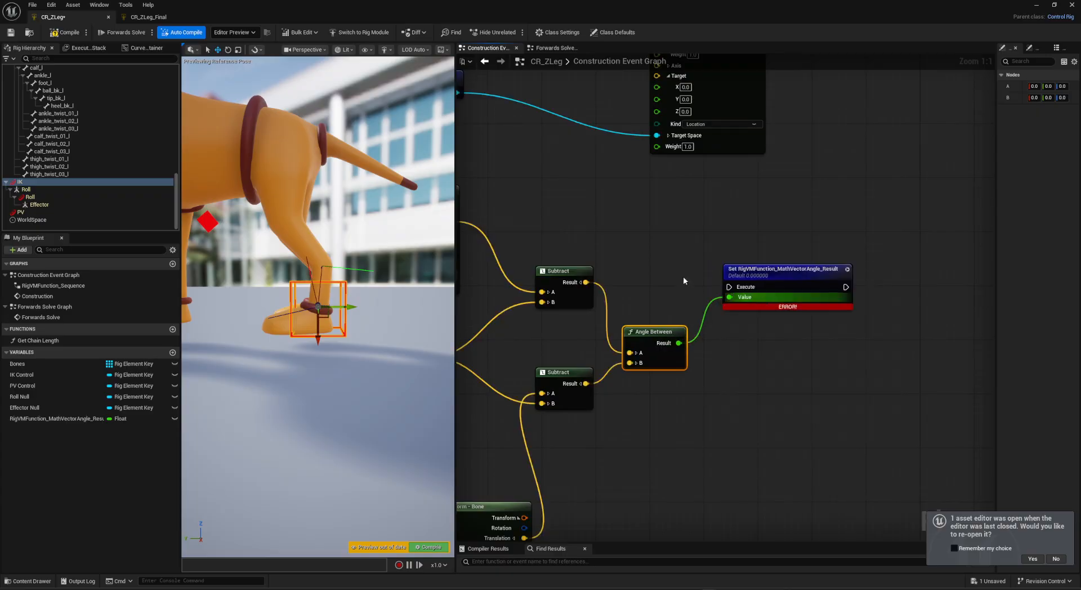
scroll(621, 263, down, 3)
right_drag(622, 262, 602, 276)
drag(632, 127, 914, 453)
right_drag(913, 410, 665, 344)
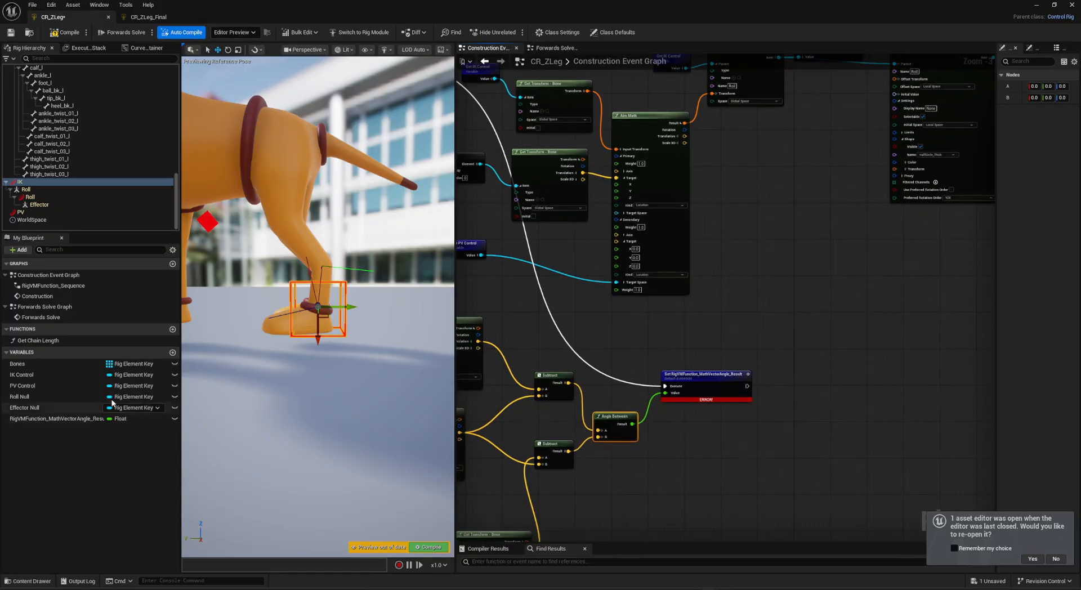
Rename the new float angle variable as Init Angle.
click(72, 411)
click(65, 420)
key(F2)
text(Init)
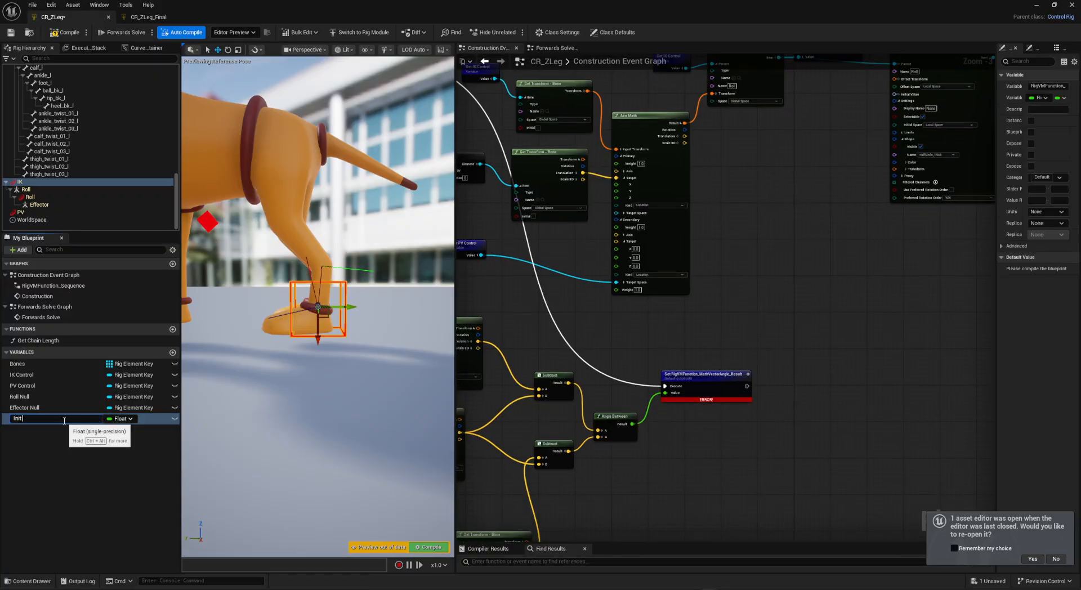
text( Angle)
key(Return)
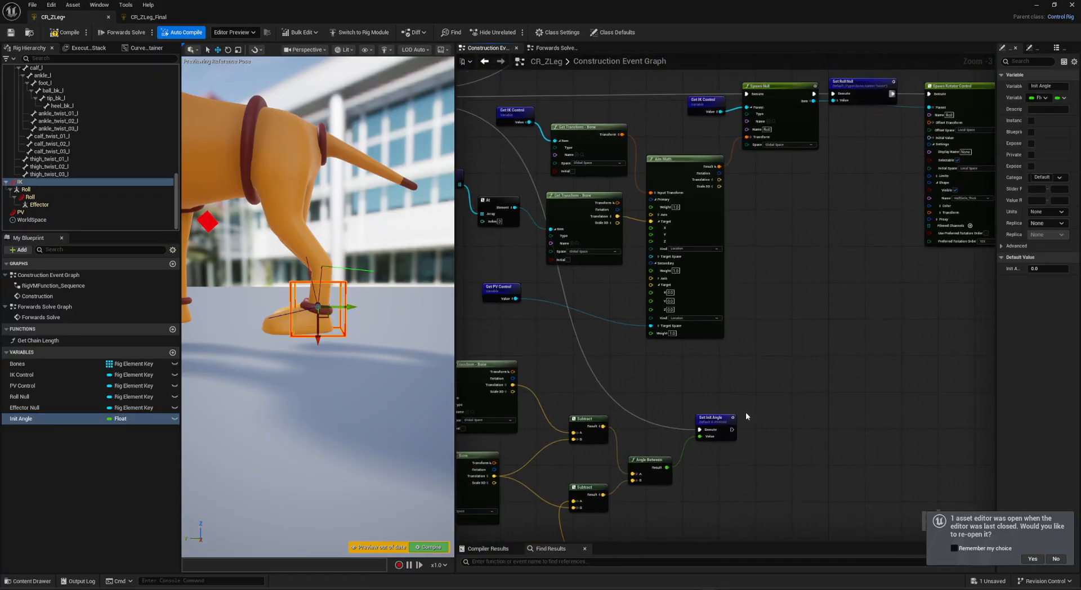
In the Forwards Solve graph, move the roll aiming nodes away from the sequence and space Get Roll Null and Set Rotation farther from Aim Math.
click(555, 50)
right_drag(539, 143, 618, 291)
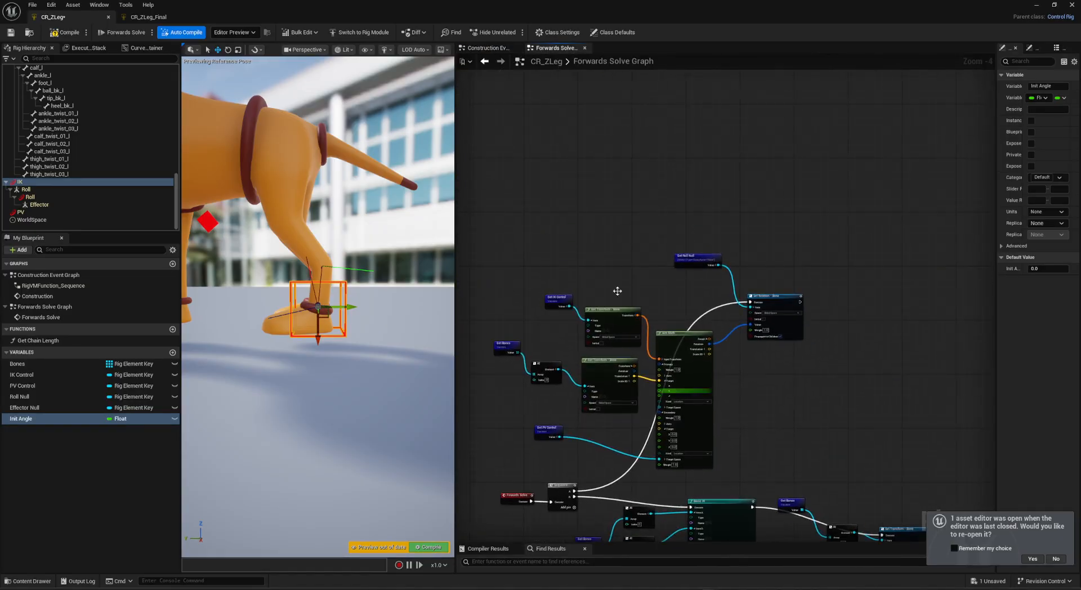
drag(517, 229, 755, 430)
drag(690, 334, 744, 293)
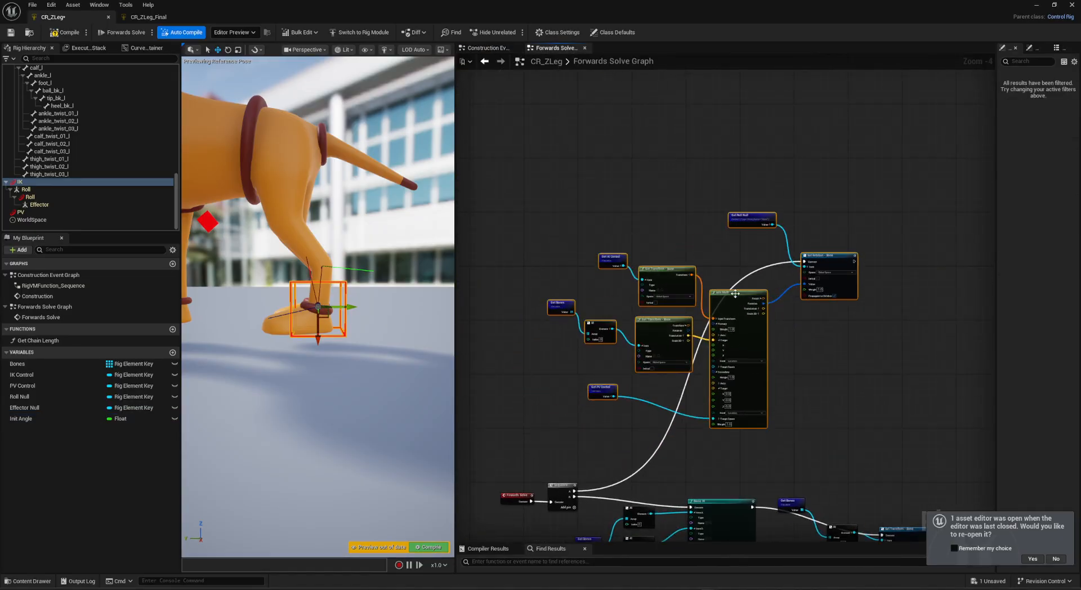
right_drag(843, 370, 729, 389)
click(728, 390)
drag(639, 218, 847, 324)
Add a Make Absolute node after Aim Math, with the Rotation output feeding its Parent and Local disconnected.
scroll(723, 355, up, 3)
right_drag(724, 354, 719, 384)
drag(588, 328, 648, 341)
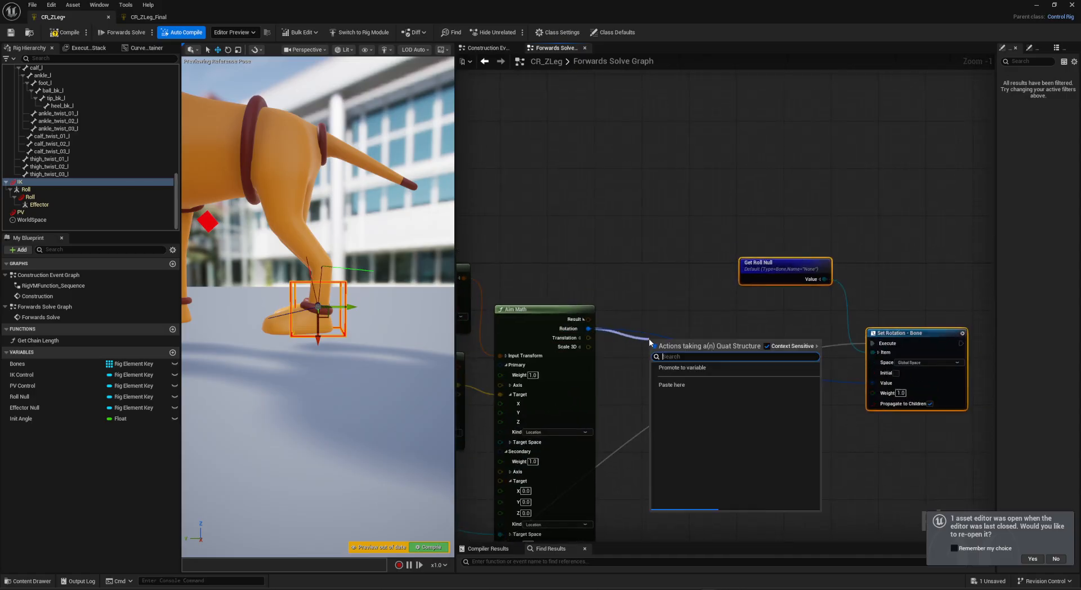
text(Make Abs)
key(Return)
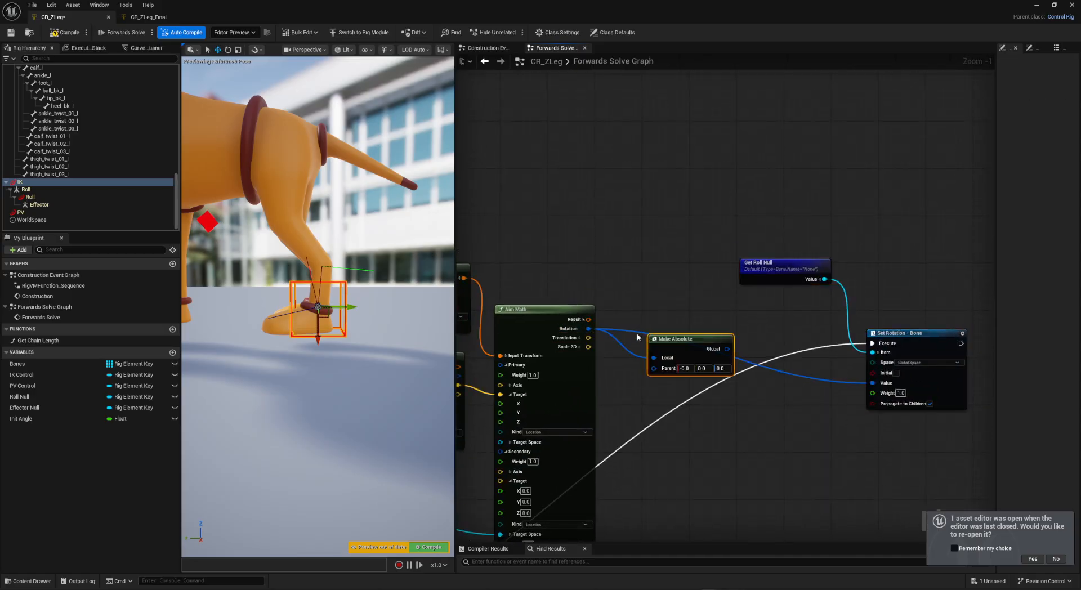
drag(589, 328, 655, 367)
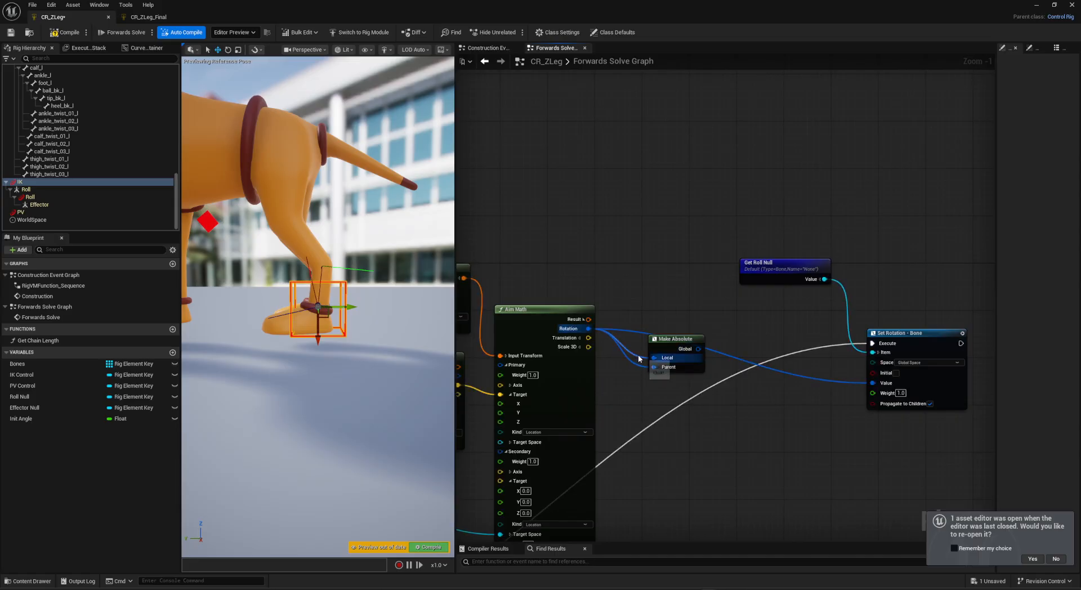
alt+click(654, 357)
Connect Make Absolute's Global to Set Rotation's Value, and reposition Get Roll Null and Make Absolute to tidy the layout.
drag(724, 349, 874, 383)
right_drag(782, 338, 768, 375)
drag(771, 309, 833, 289)
drag(694, 386, 757, 345)
Add a From Axis And Angle (Quaternion) node feeding Make Absolute's Local and place it above Aim Math.
right_drag(757, 345, 759, 393)
drag(715, 414, 607, 294)
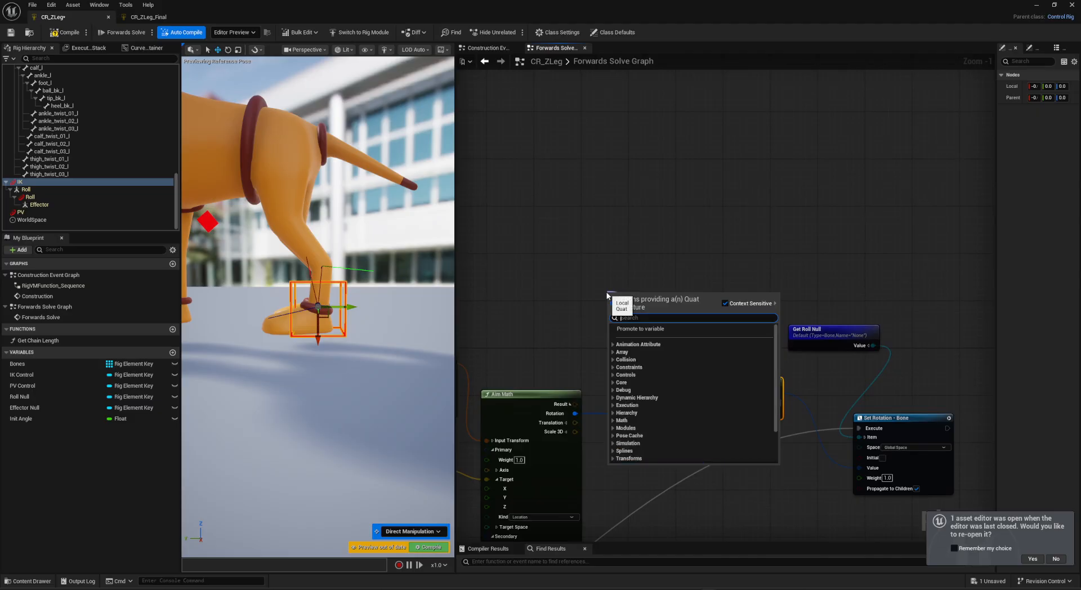
text(t)
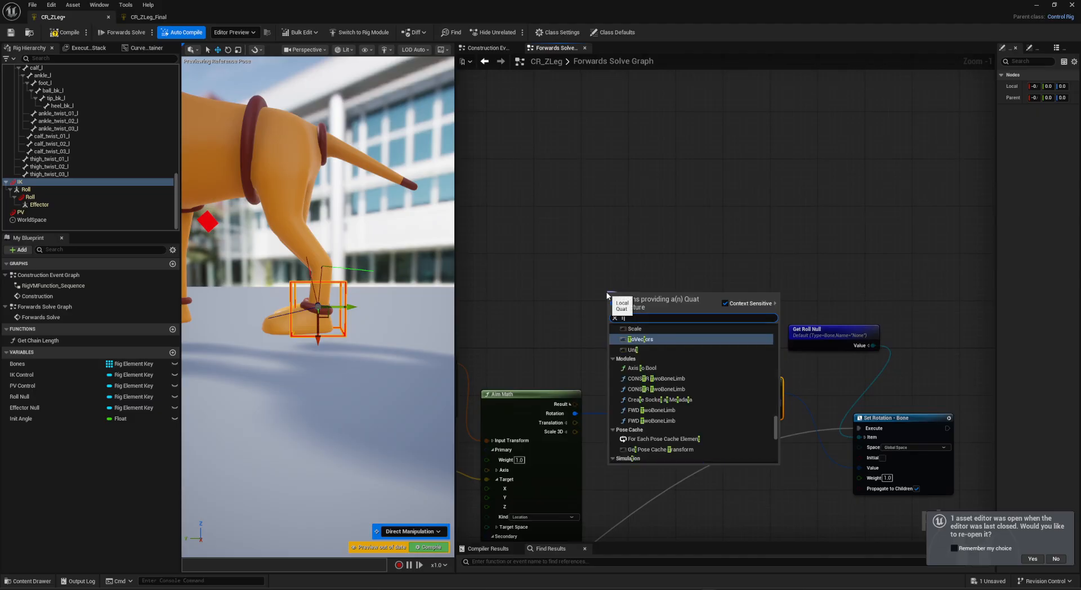
key(BackSpace)
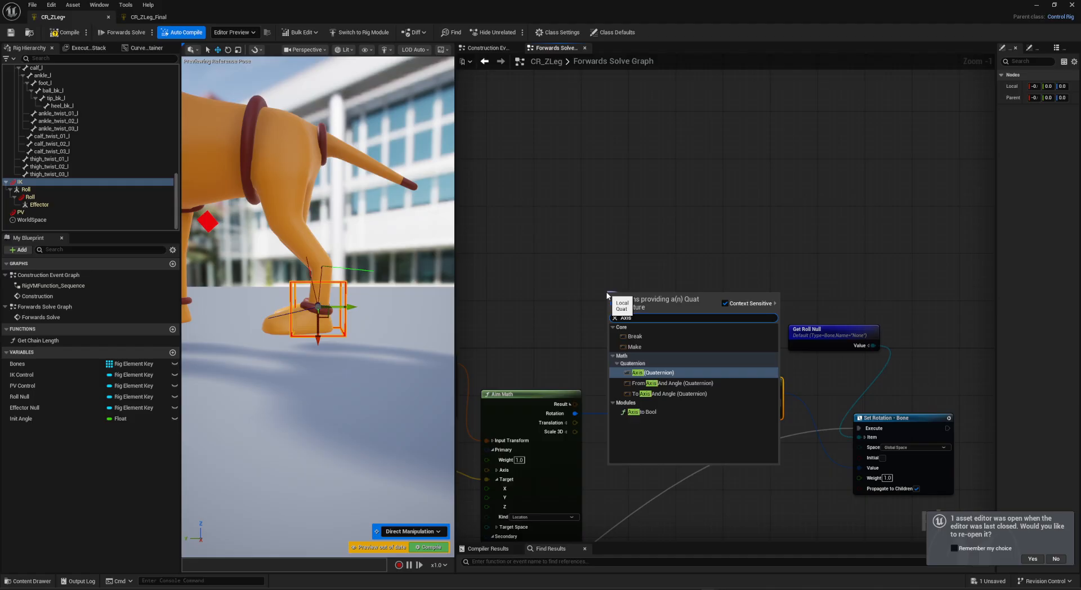
key(Down)
key(Down)
key(Up)
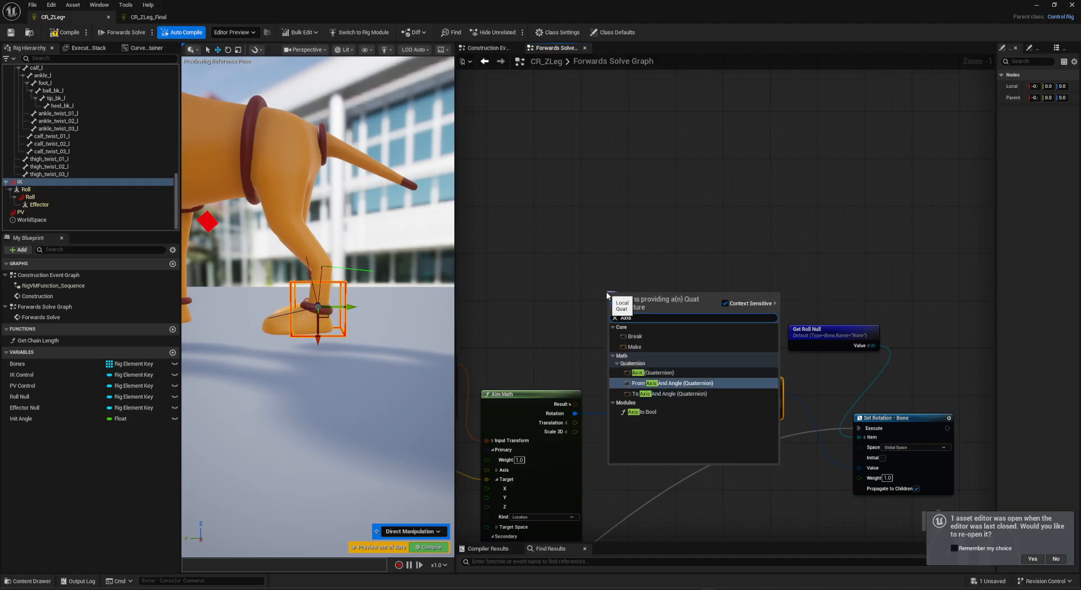
key(Return)
drag(615, 316, 586, 286)
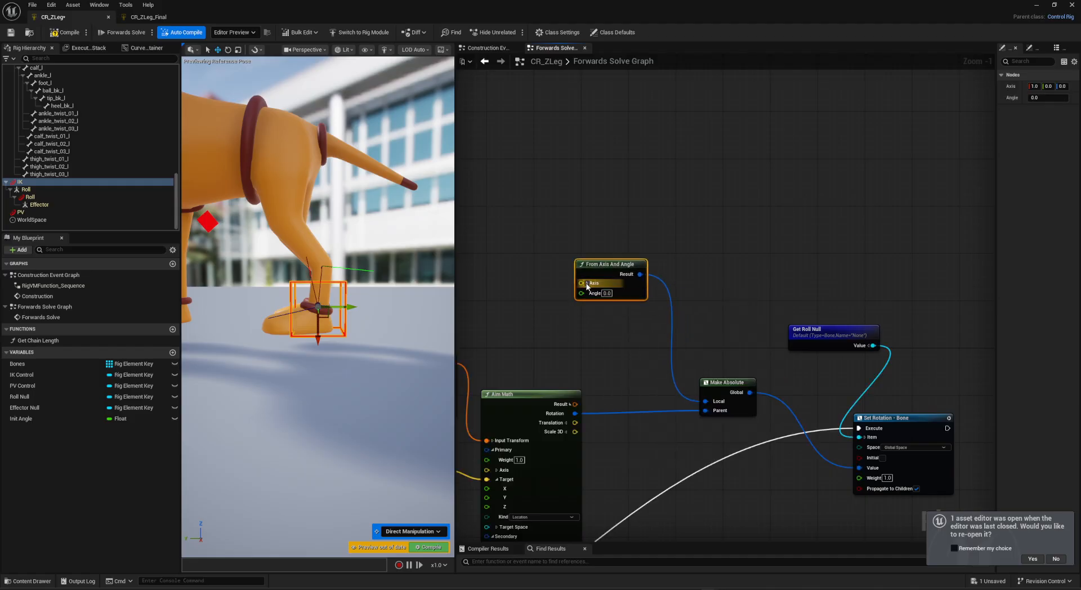
Expand the Axis of From Axis And Angle and set X to 0 and Y to 1.
click(587, 283)
scroll(352, 366, up, 3)
scroll(358, 361, up, 4)
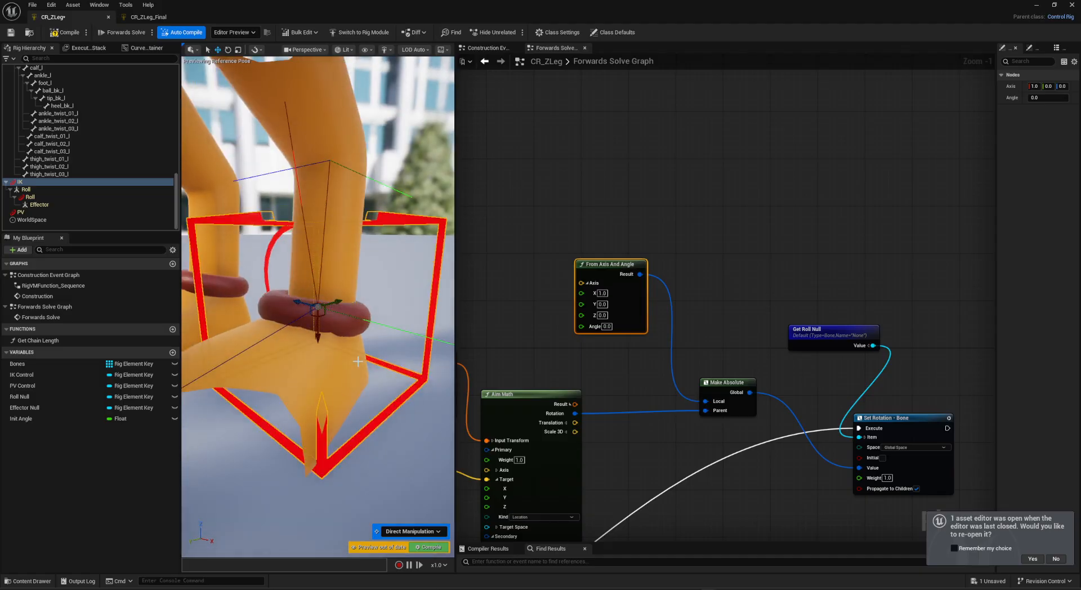
scroll(358, 362, down, 5)
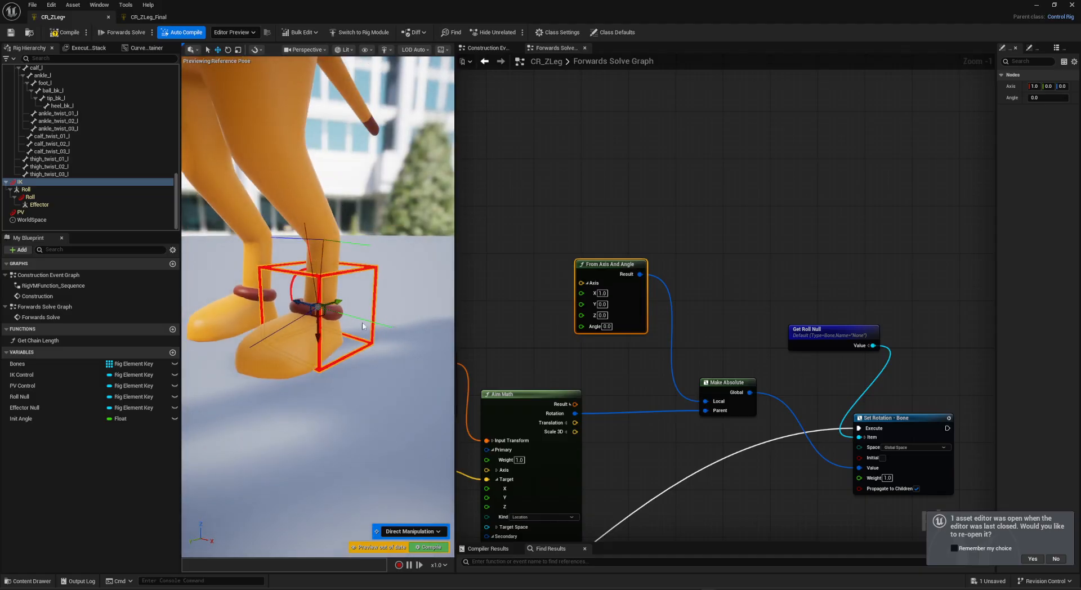
click(602, 304)
click(602, 293)
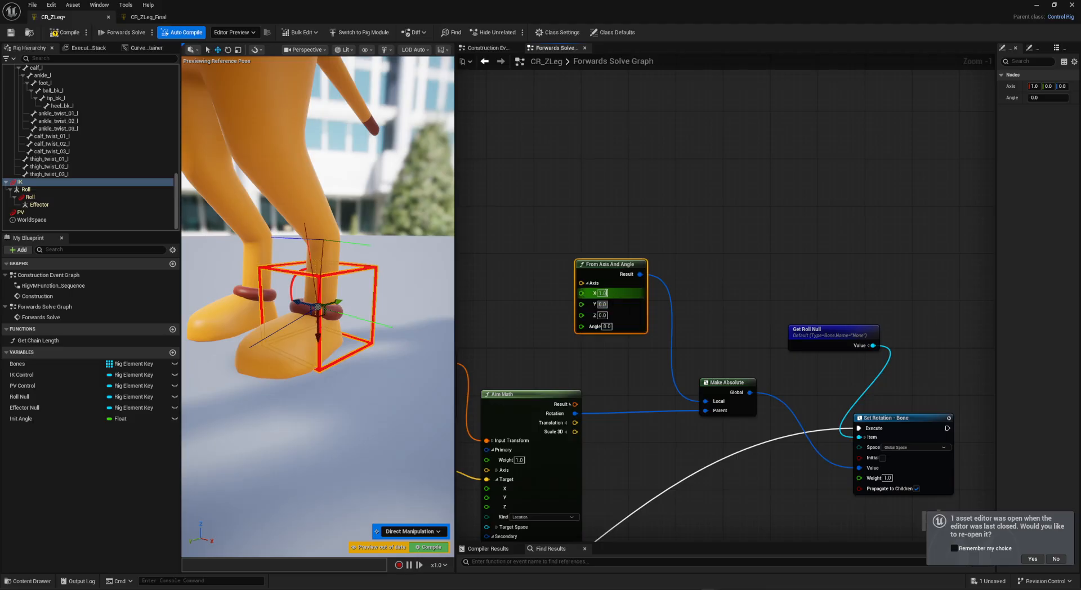
text(0)
key(Tab)
text(1)
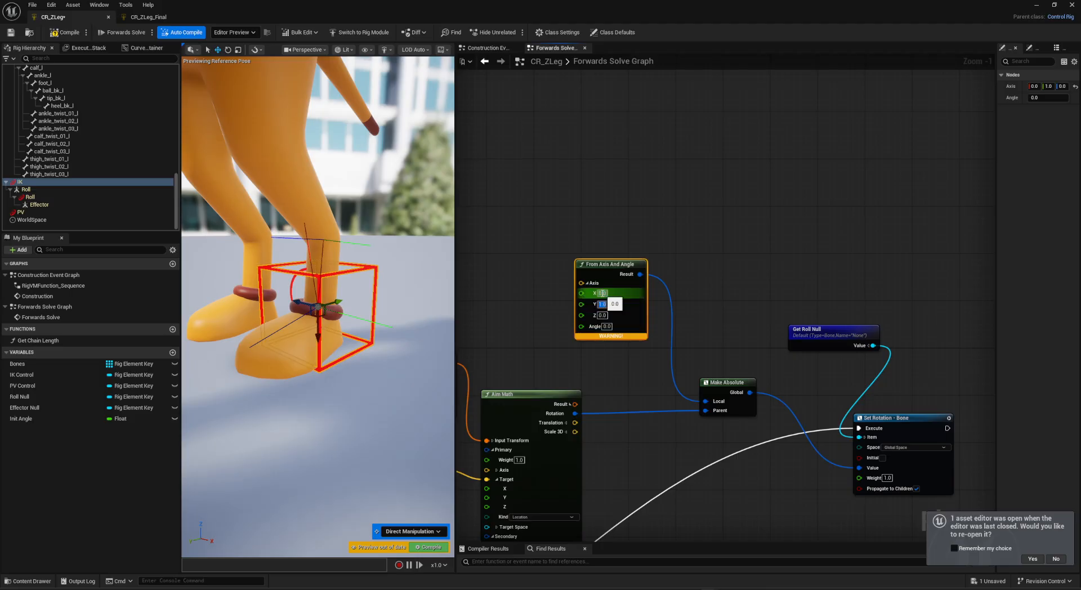
Reposition From Axis And Angle and connect a Get Init Angle variable node to its Angle.
drag(606, 265, 666, 236)
drag(42, 419, 641, 300)
click(521, 297)
Insert a Negate node between Get Init Angle and the Angle input of From Axis And Angle.
alt+drag(350, 272, 332, 267)
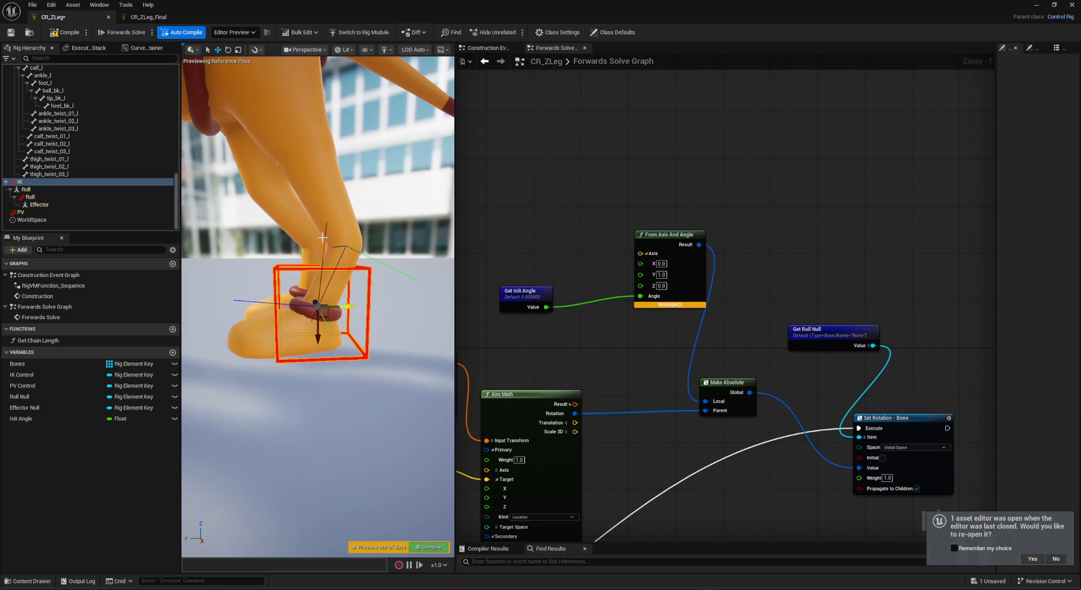
drag(554, 309, 650, 301)
text(nega)
key(Return)
Check the hind leg's pose in the viewport using the IK control and undo the test change.
scroll(370, 346, down, 6)
scroll(371, 346, up, 2)
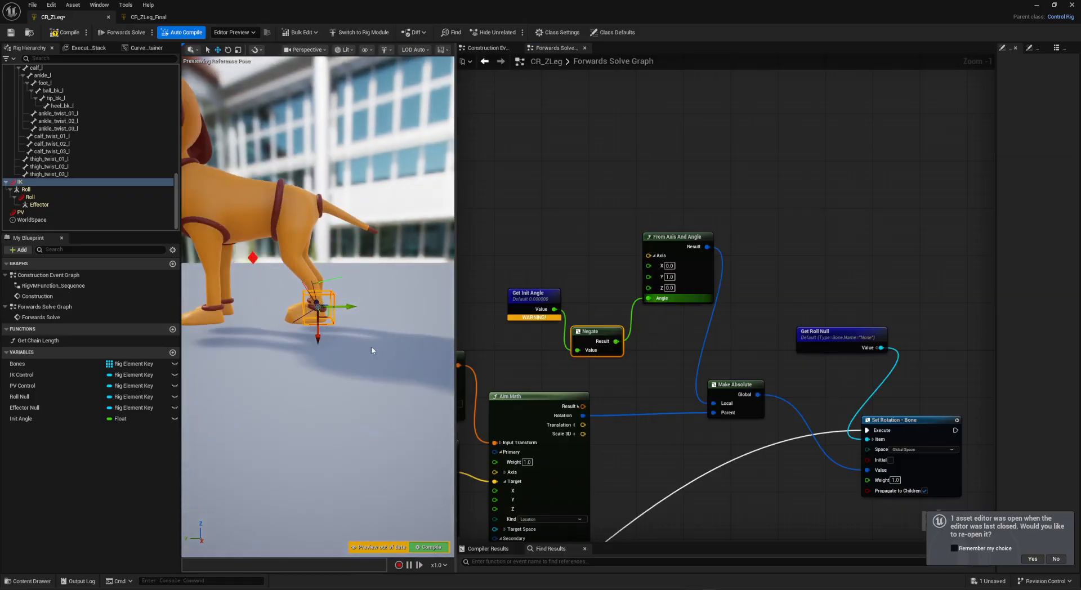
click(363, 336)
scroll(363, 336, up, 1)
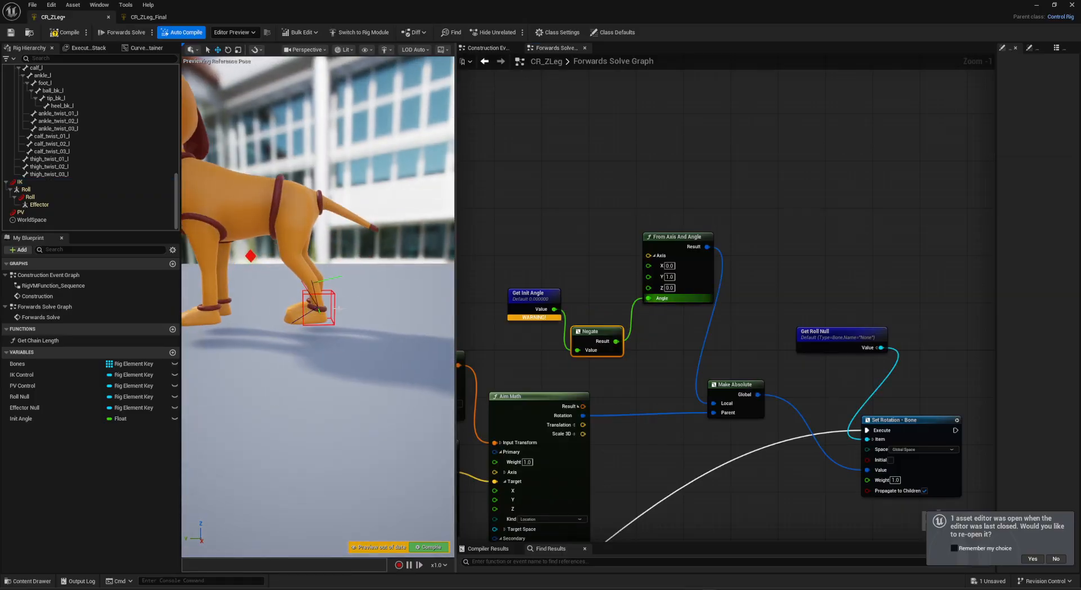
mouse_move(338, 307)
alt+mouse_down()
mouse_move(376, 308)
mouse_move(331, 307)
mouse_move(337, 332)
mouse_move(338, 294)
mouse_move(335, 307)
alt+mouse_up()
click(315, 308)
scroll(330, 307, up, 3)
key(ctrl+z)
Insert a Multiply node between Negate and From Axis And Angle's Angle, and set its B to 0.
right_drag(554, 361, 584, 412)
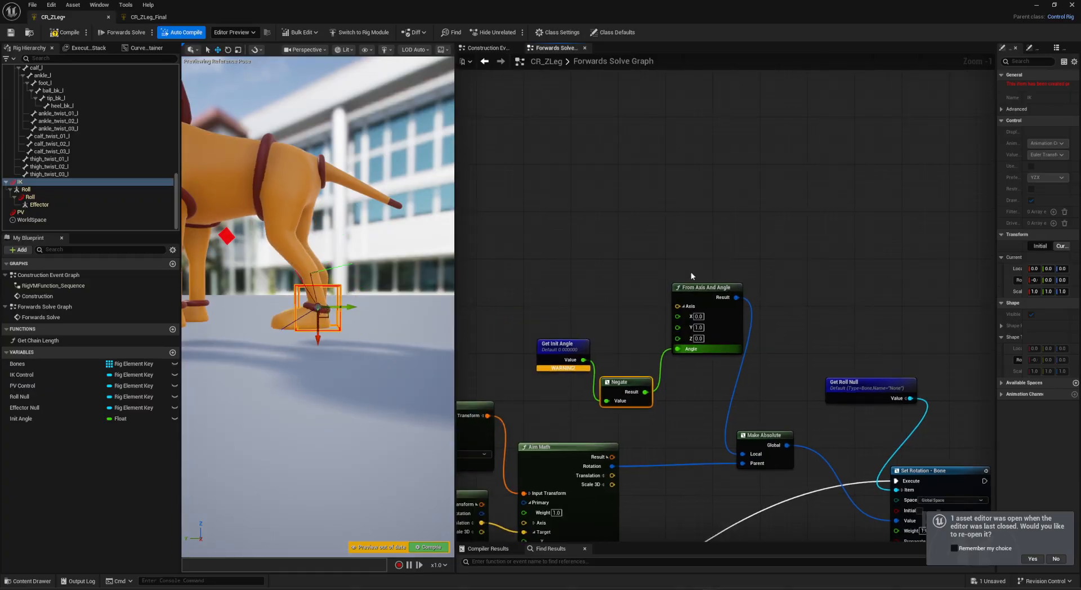
click(698, 288)
drag(698, 287, 726, 293)
drag(645, 391, 634, 285)
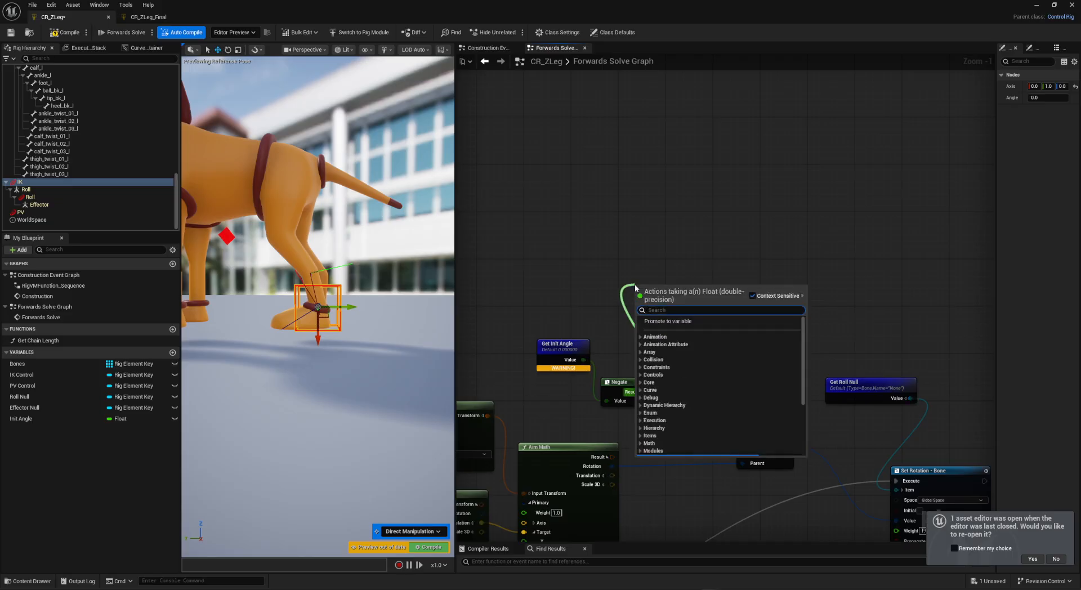
text(Multi)
key(Return)
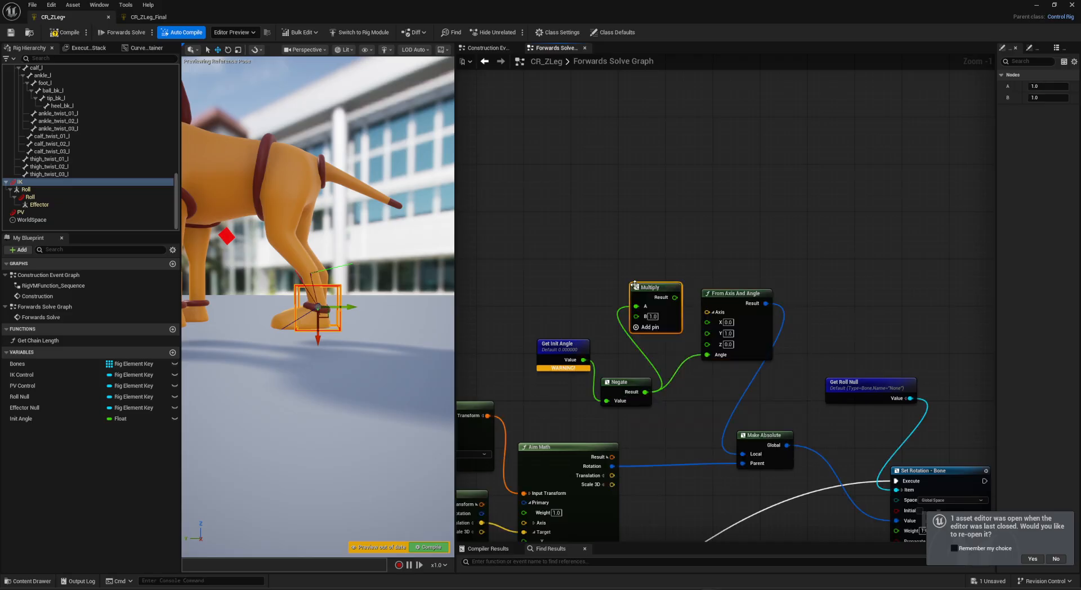
drag(674, 297, 706, 355)
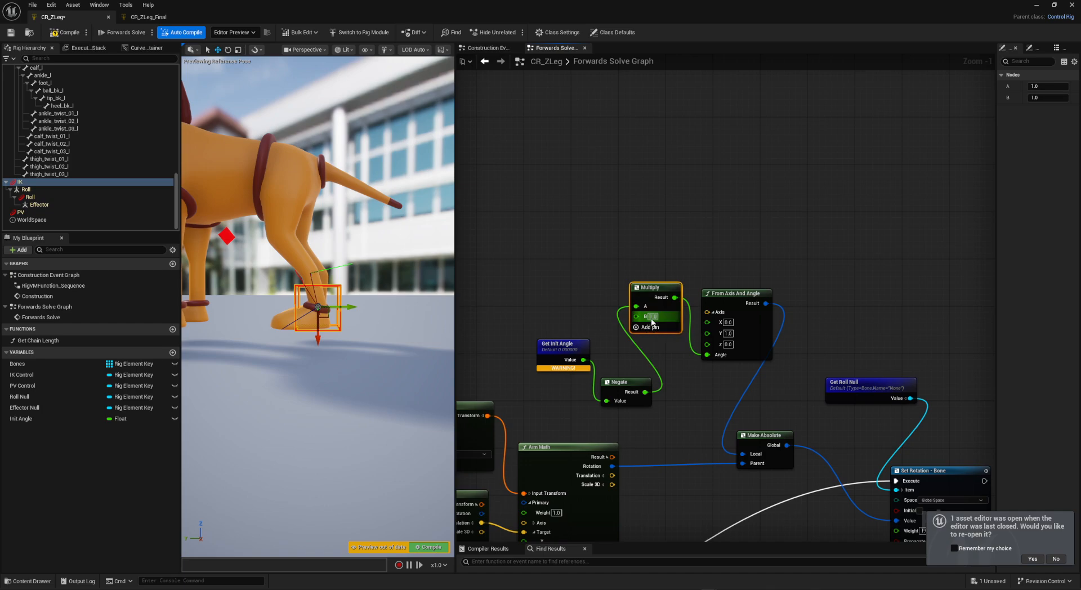
text(0)
key(Return)
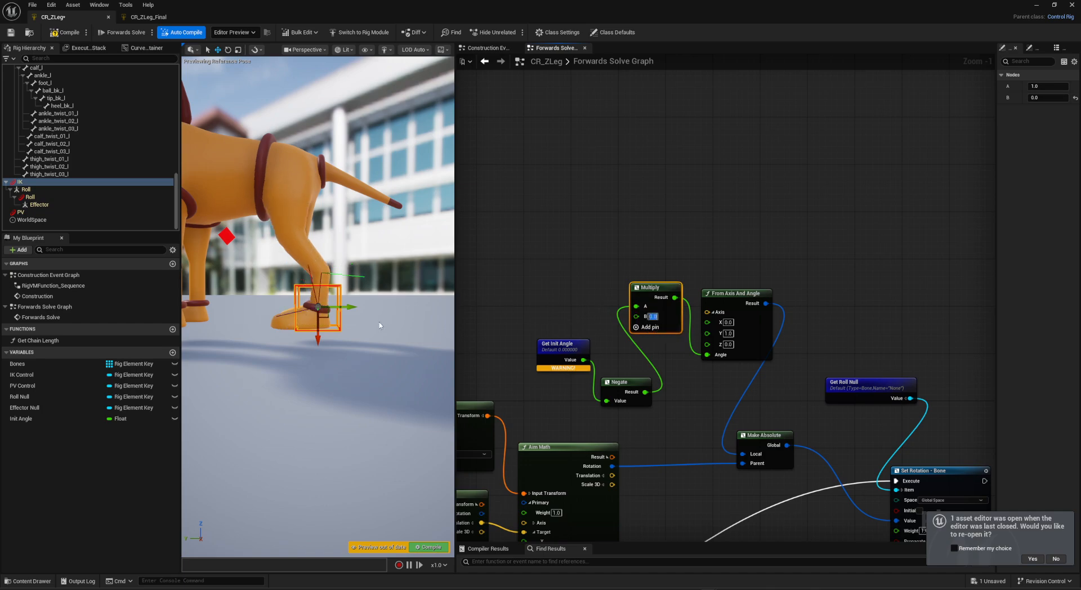
Test the leg by moving the IK control slightly down and back, and undo the move.
right_drag(627, 318, 636, 333)
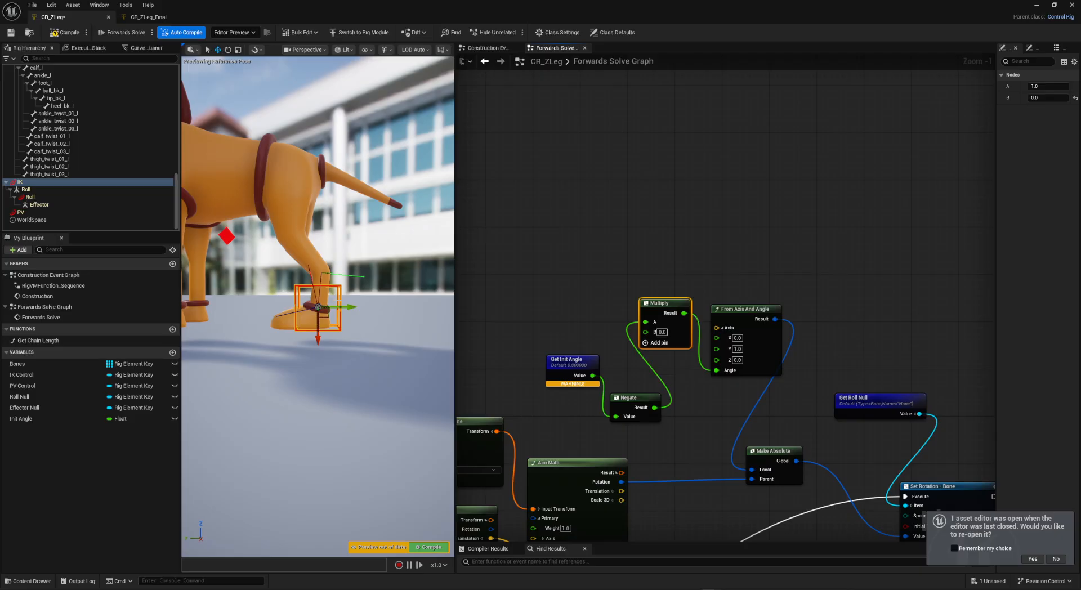
drag(327, 316, 339, 329)
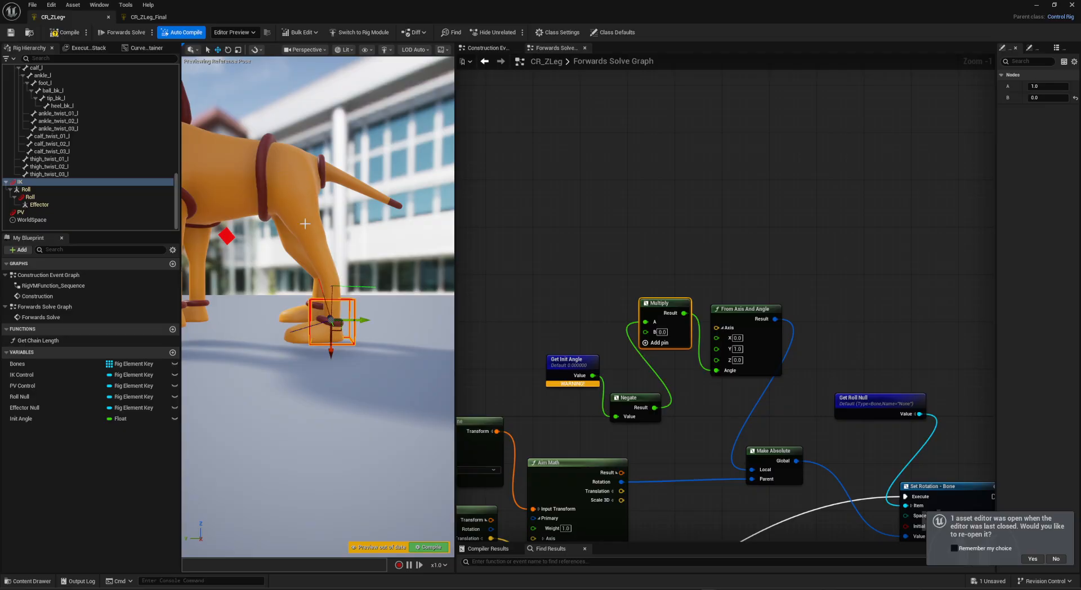
key(ctrl+z)
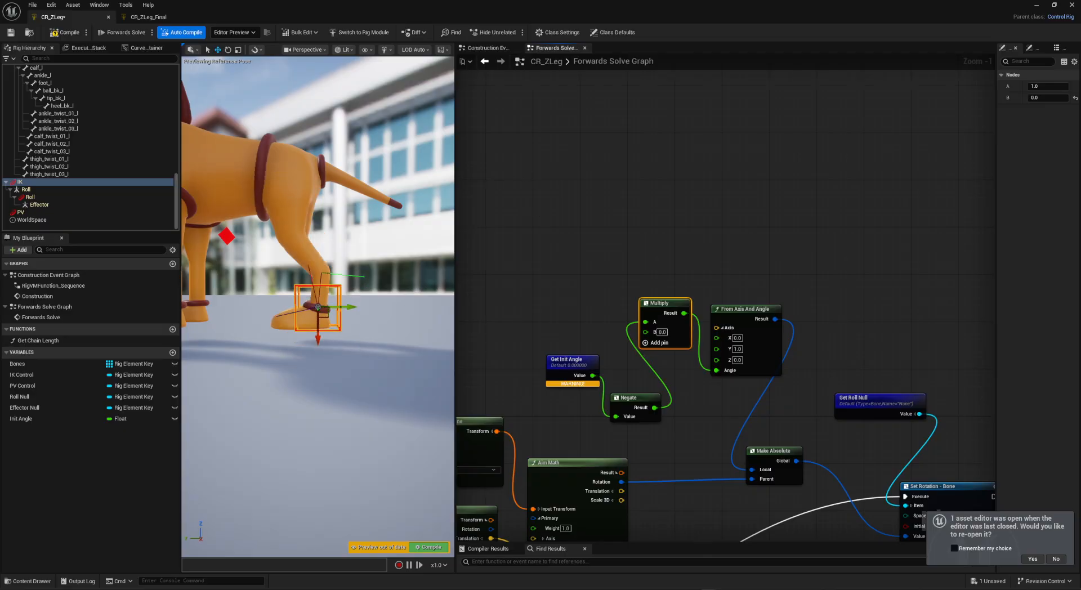
Examine in the Construction Event Graph how the first bone and IK control transforms feed the upper Subtract of the initial angle calculation.
right_drag(515, 161, 534, 232)
click(485, 48)
right_drag(612, 279, 682, 426)
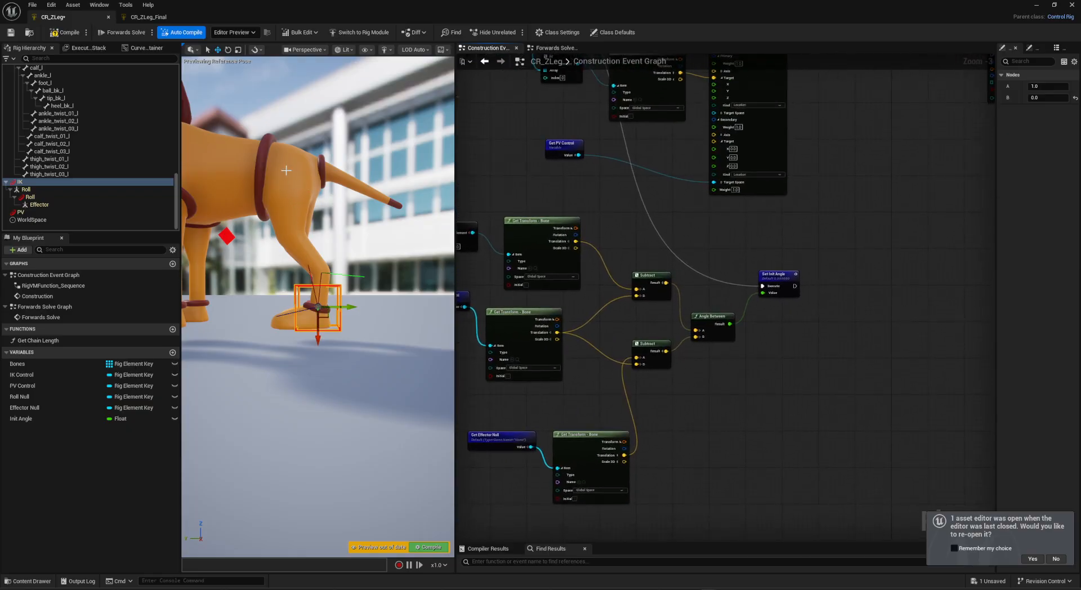
right_drag(610, 371, 672, 389)
scroll(635, 338, up, 1)
right_drag(633, 336, 702, 393)
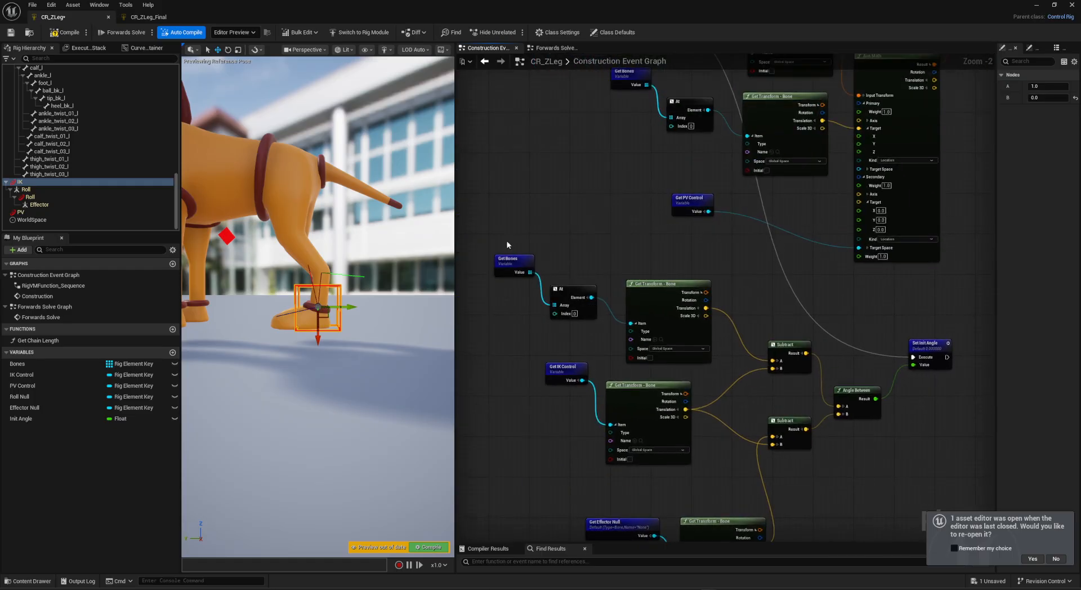
drag(507, 240, 714, 344)
right_drag(730, 386, 666, 347)
right_drag(627, 304, 629, 287)
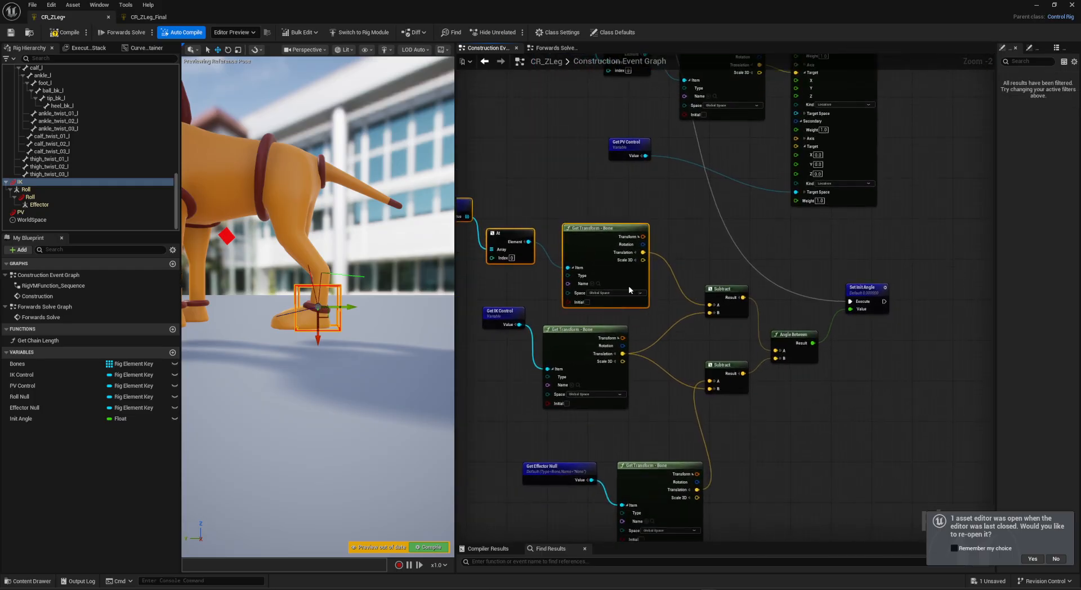
right_drag(673, 250, 701, 263)
click(753, 307)
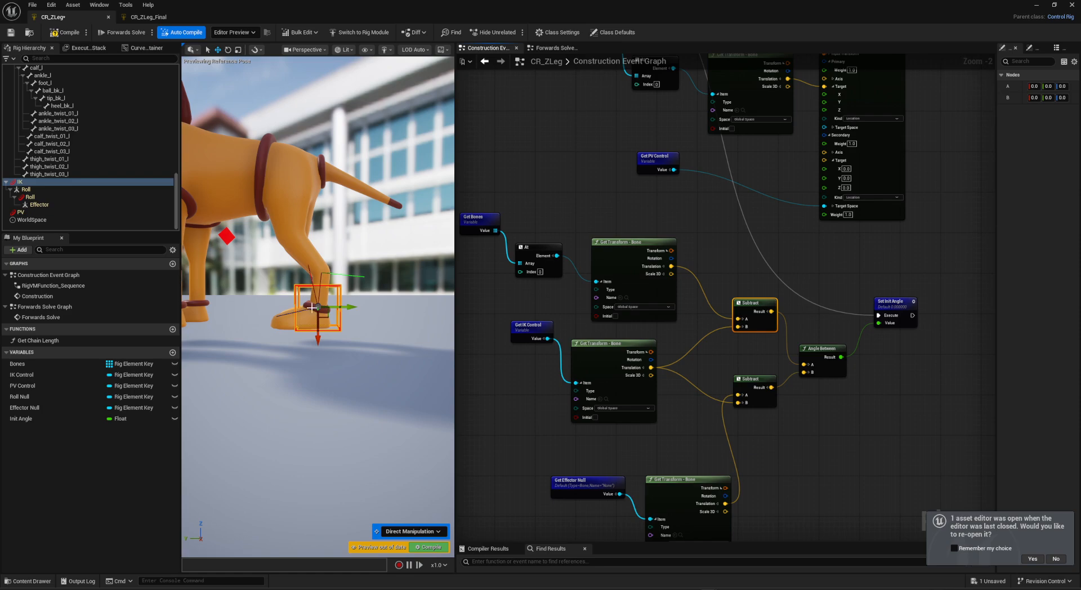
Add a Length (Vector) node fed by the Result of the upper Subtract, keeping the existing link to Angle Between.
right_drag(779, 454, 645, 428)
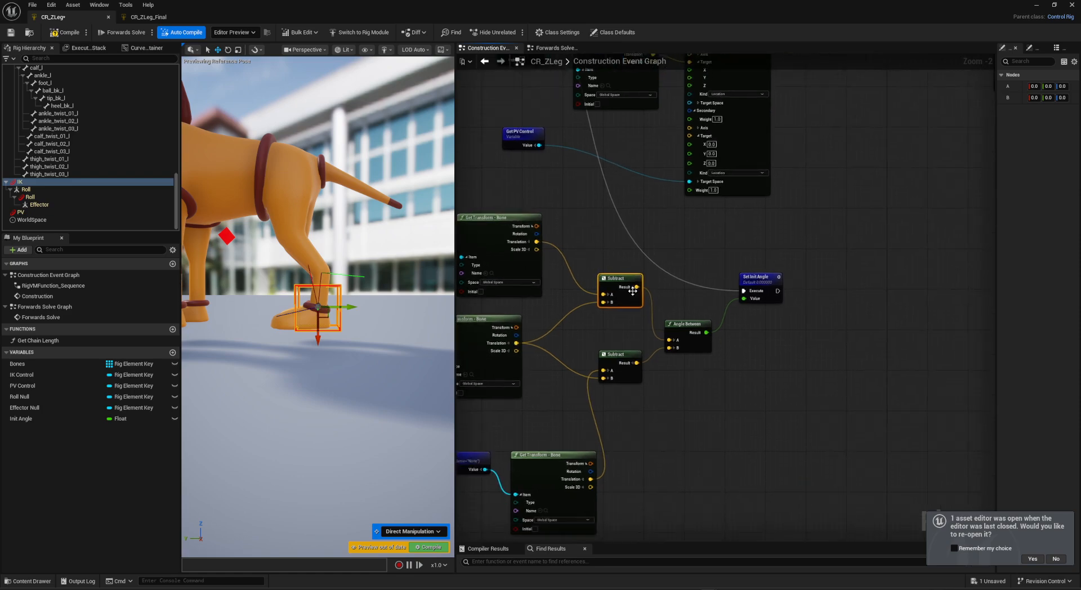
ctrl+drag(671, 343, 735, 446)
text(len)
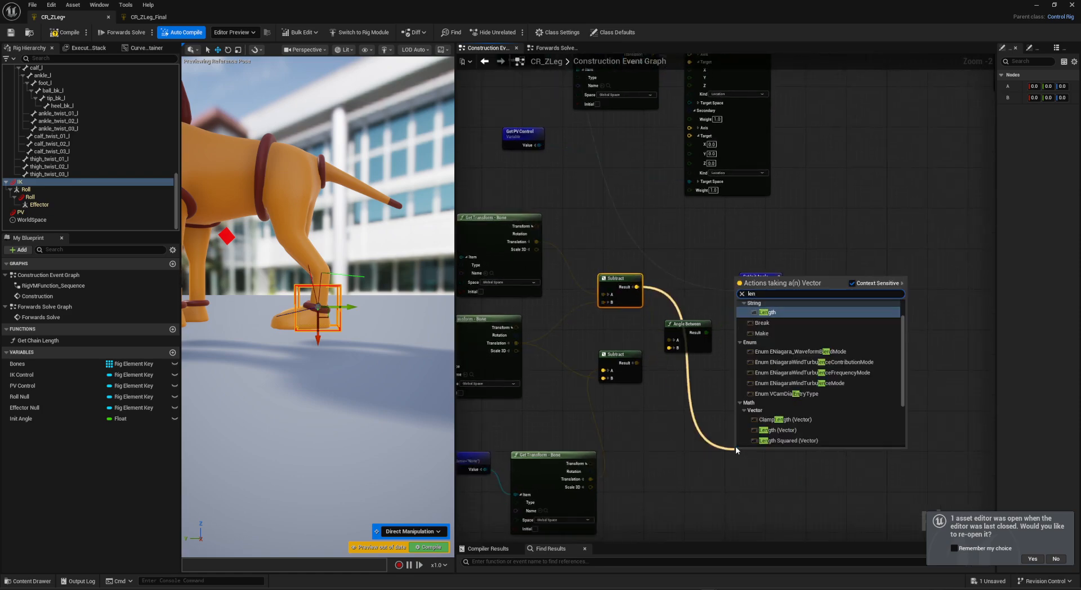
click(772, 429)
right_drag(799, 479, 725, 488)
Promote the Length result to a variable named Init Distance and run its setter after Set Init Angle.
drag(693, 469, 703, 300)
click(785, 346)
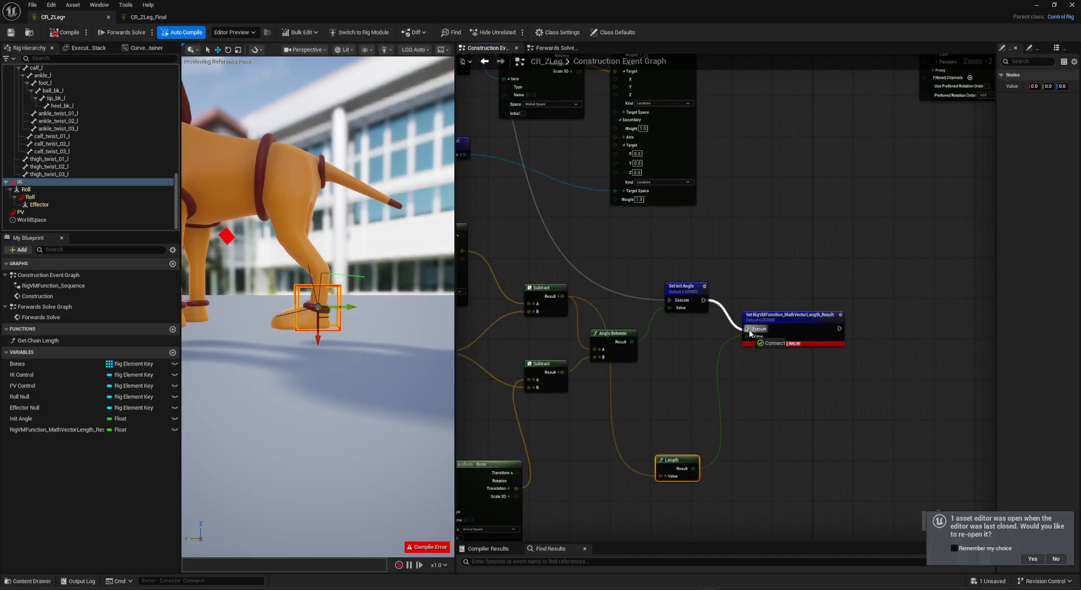
double_click(56, 430)
text(In)
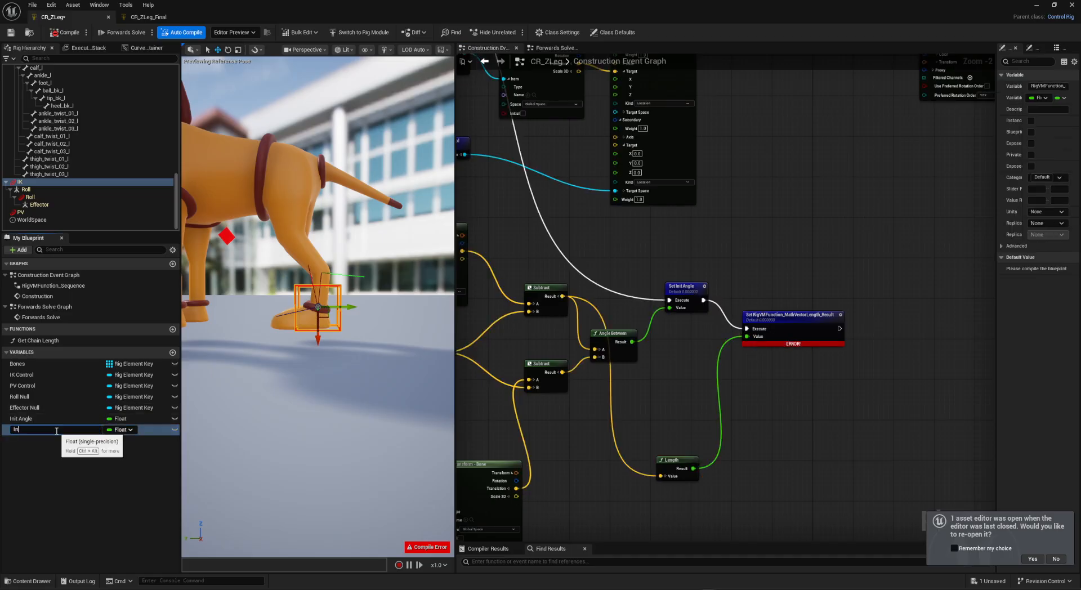
text(it Distance)
key(Return)
Tidy the Set Init Distance, Length and Angle Between nodes around Set Init Angle.
drag(757, 322, 752, 295)
right_drag(665, 427, 712, 396)
drag(721, 429, 730, 328)
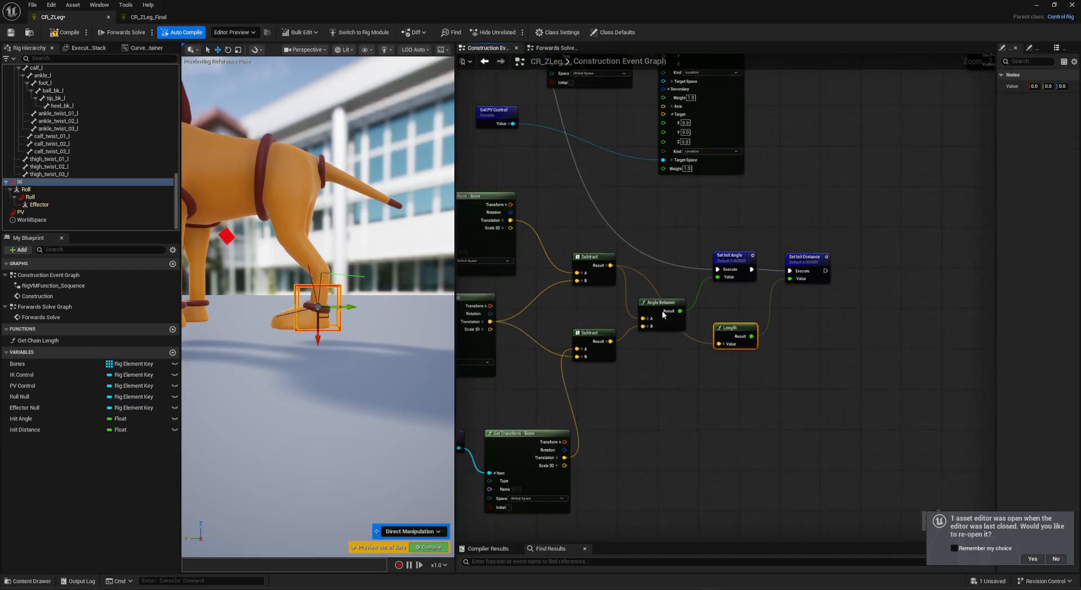
drag(663, 303, 653, 338)
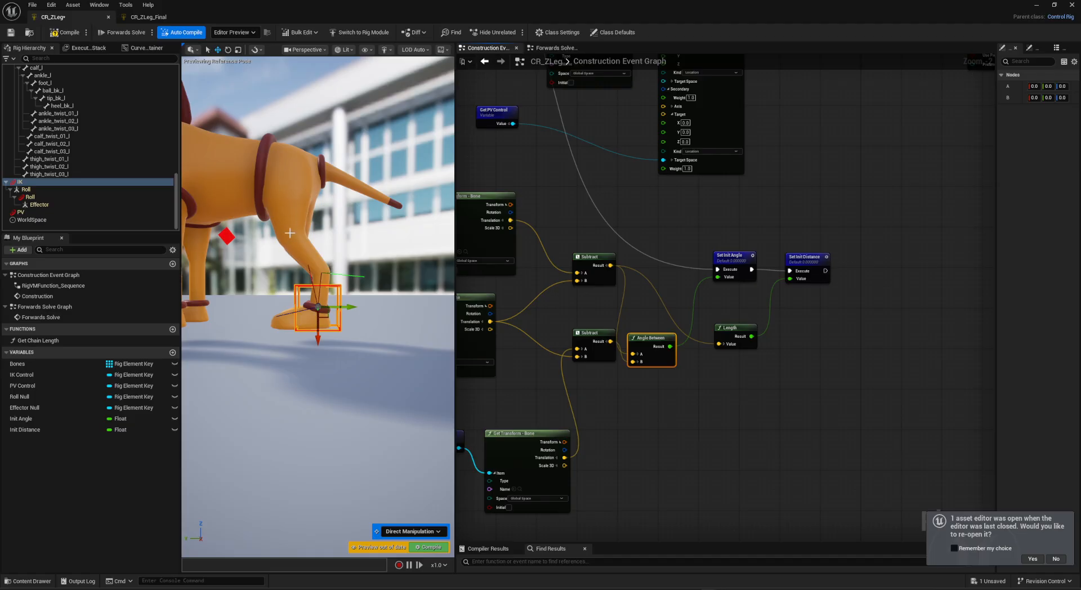
Highlight the left hind-leg chain by selecting the thigh_l, calf_l, ankle_l and foot_l bones in the rig hierarchy.
scroll(72, 163, up, 3)
click(39, 102)
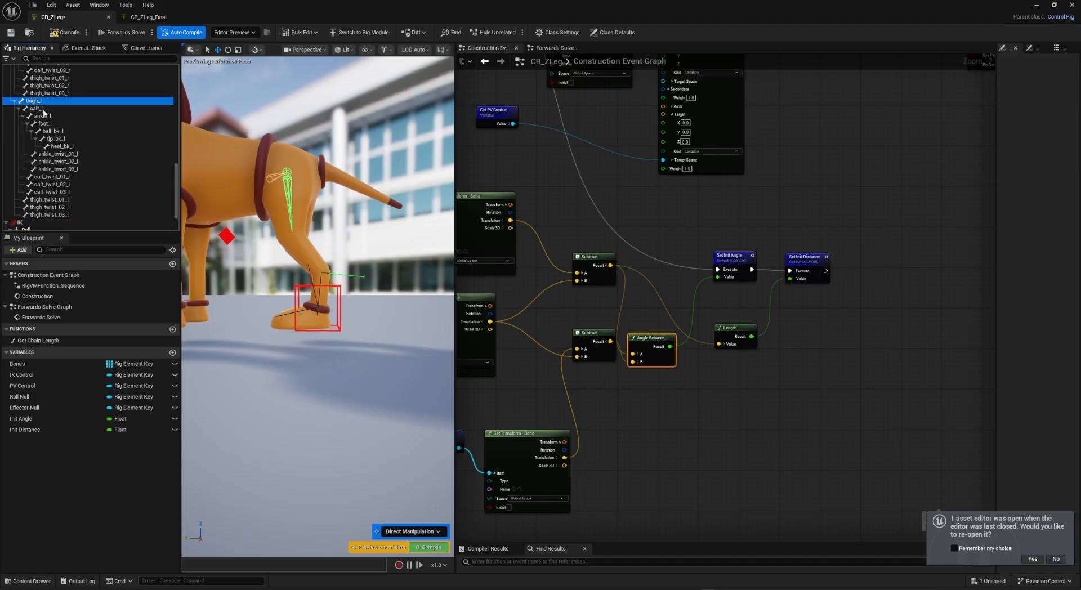
ctrl+click(41, 110)
ctrl+click(42, 115)
ctrl+click(45, 123)
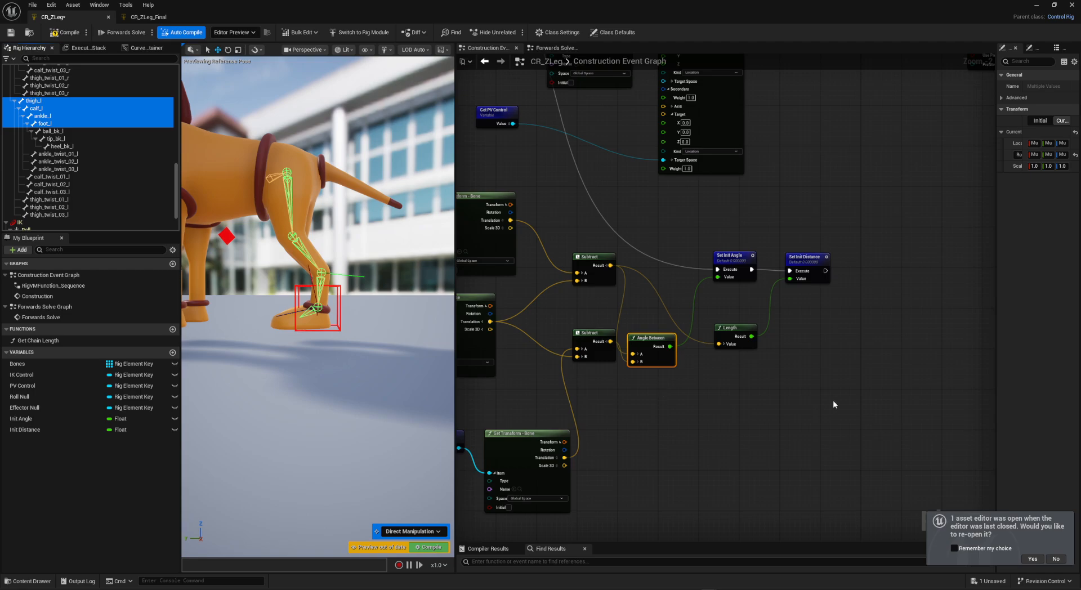
Place the Get Chain Length function after Set Init Distance and feed its Items input from a Get Bones node.
right_drag(834, 404, 731, 377)
drag(38, 341, 794, 316)
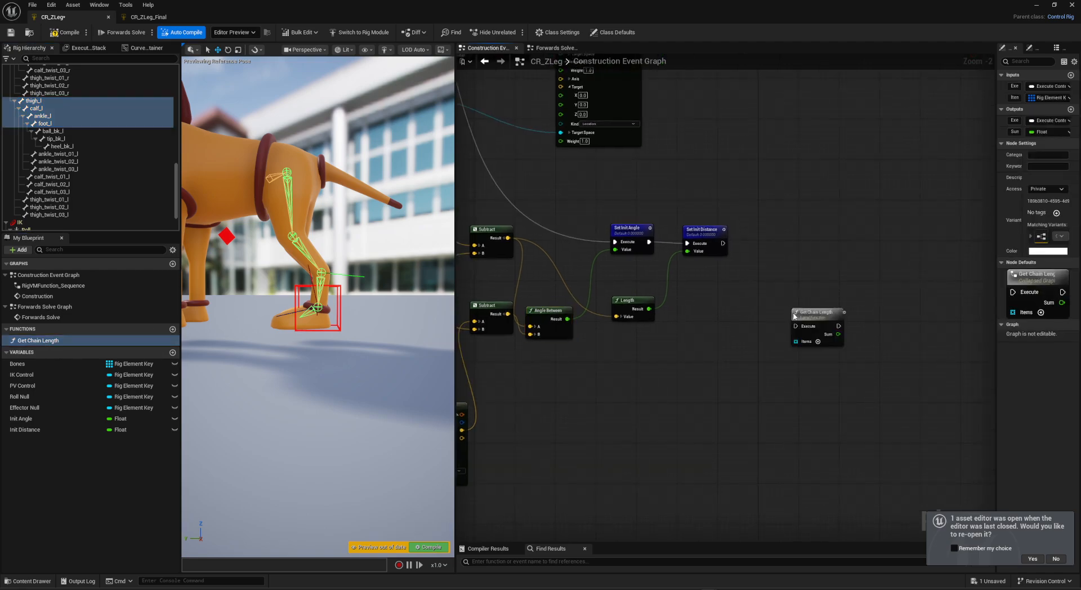
click(815, 316)
right_drag(844, 398, 670, 417)
scroll(670, 417, up, 1)
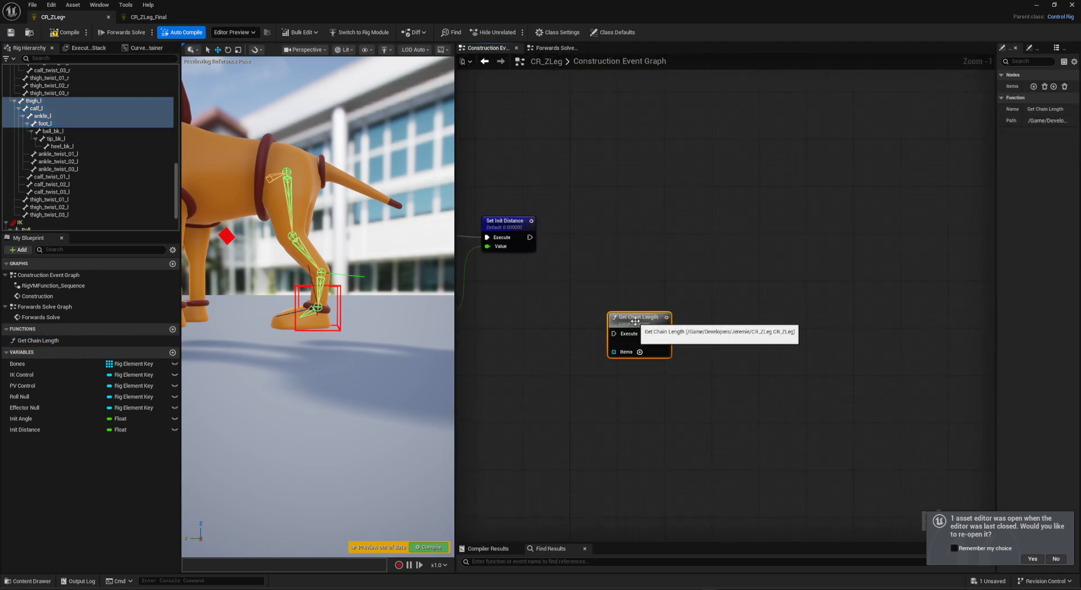
drag(635, 320, 615, 307)
drag(17, 363, 596, 339)
click(533, 370)
right_drag(666, 350, 669, 367)
drag(627, 328, 615, 317)
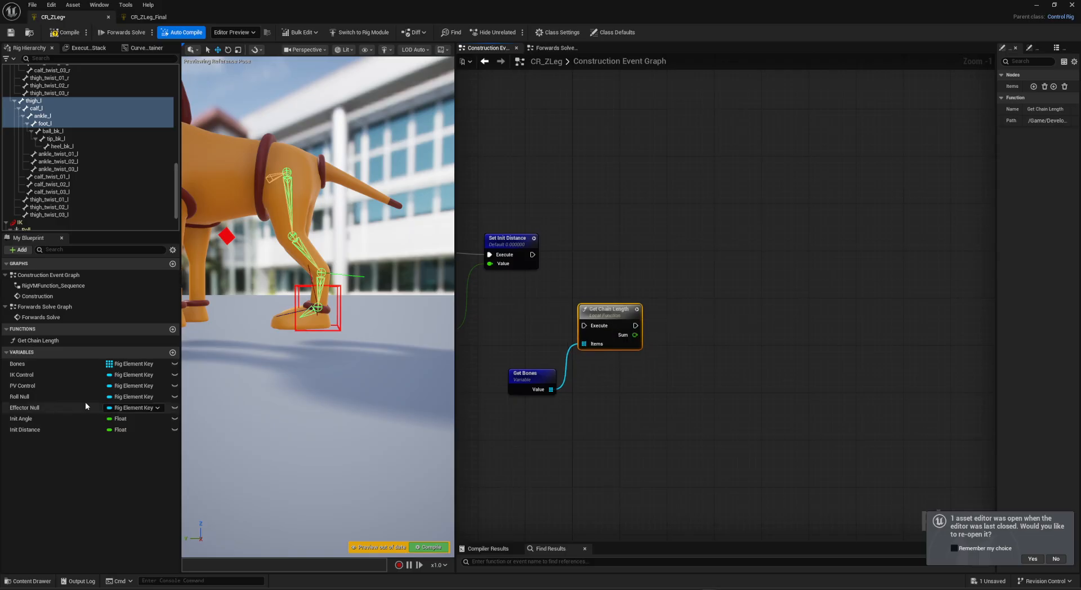
Promote Get Chain Length's Sum to a variable named Chain Length and wire the function's execution between Set Init Distance and Set Chain Length.
drag(635, 335, 533, 254)
click(745, 333)
drag(720, 299, 653, 237)
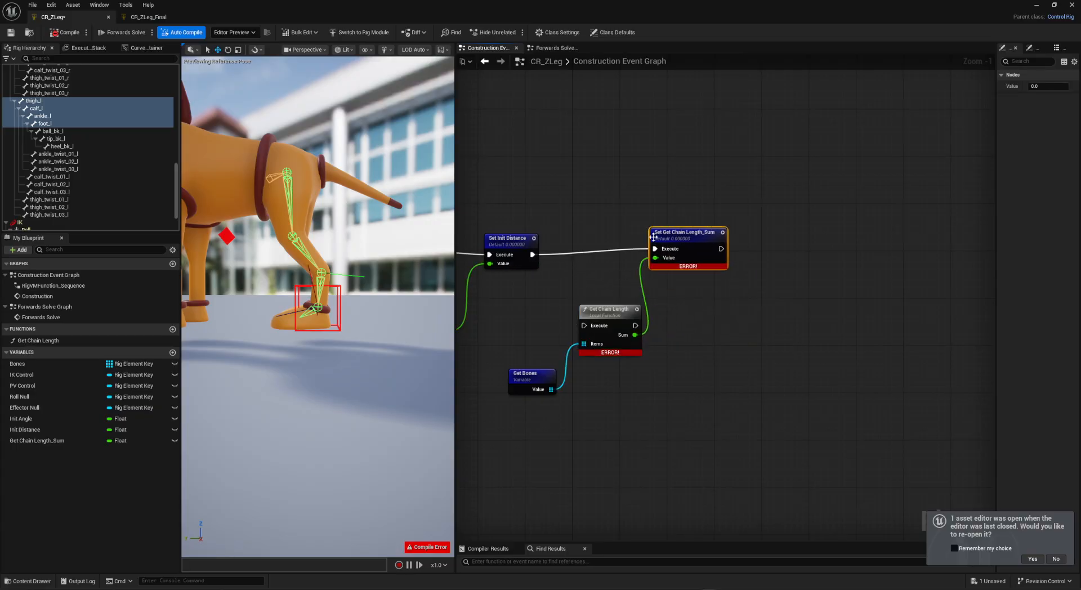
double_click(74, 442)
text(Ch)
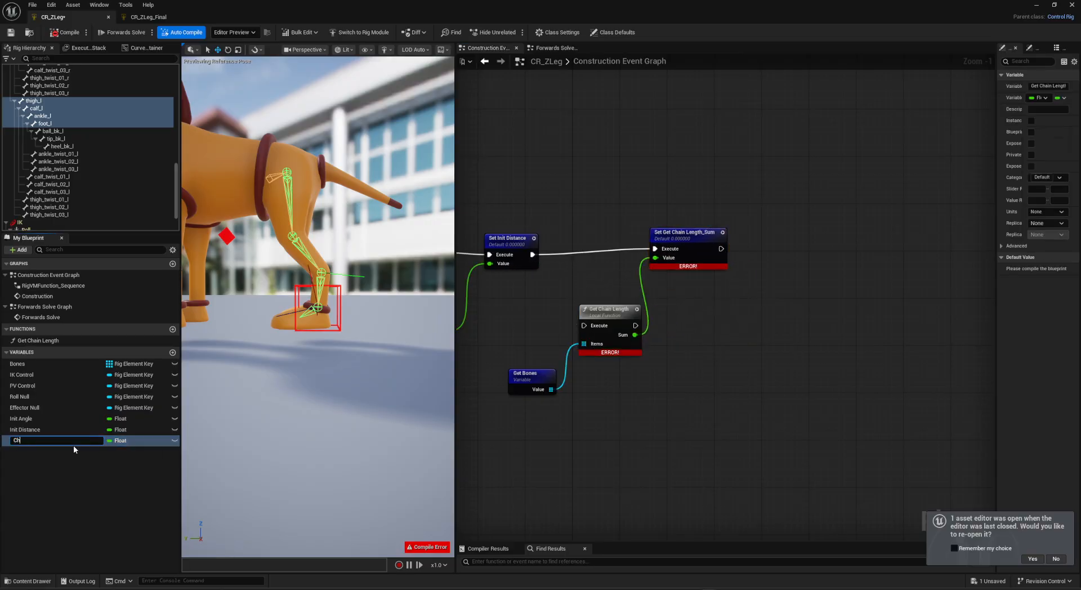
text(ain Length)
key(Return)
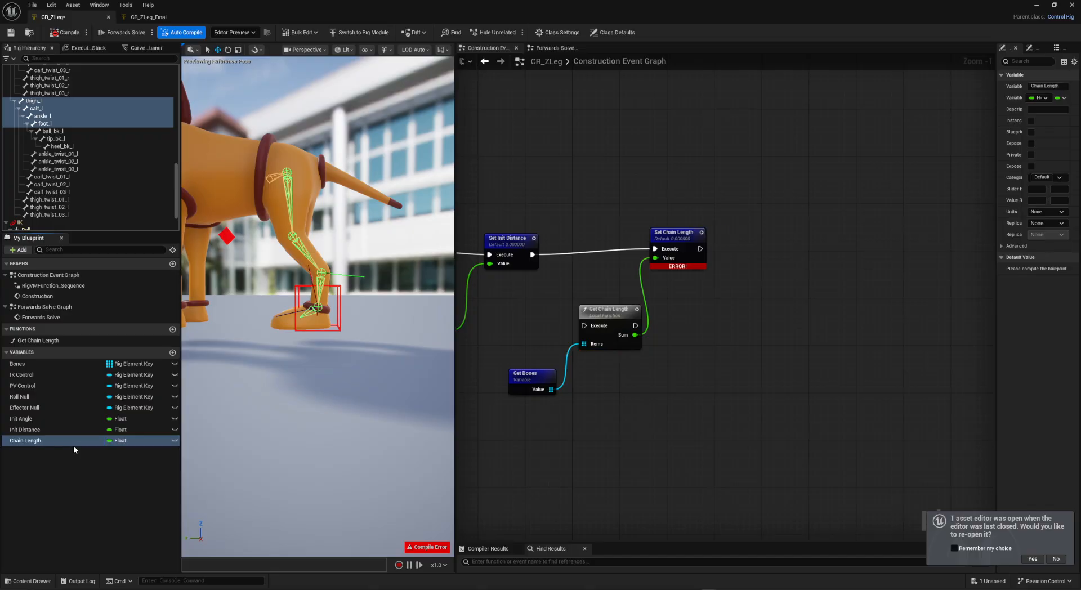
drag(533, 254, 655, 249)
drag(599, 304, 592, 254)
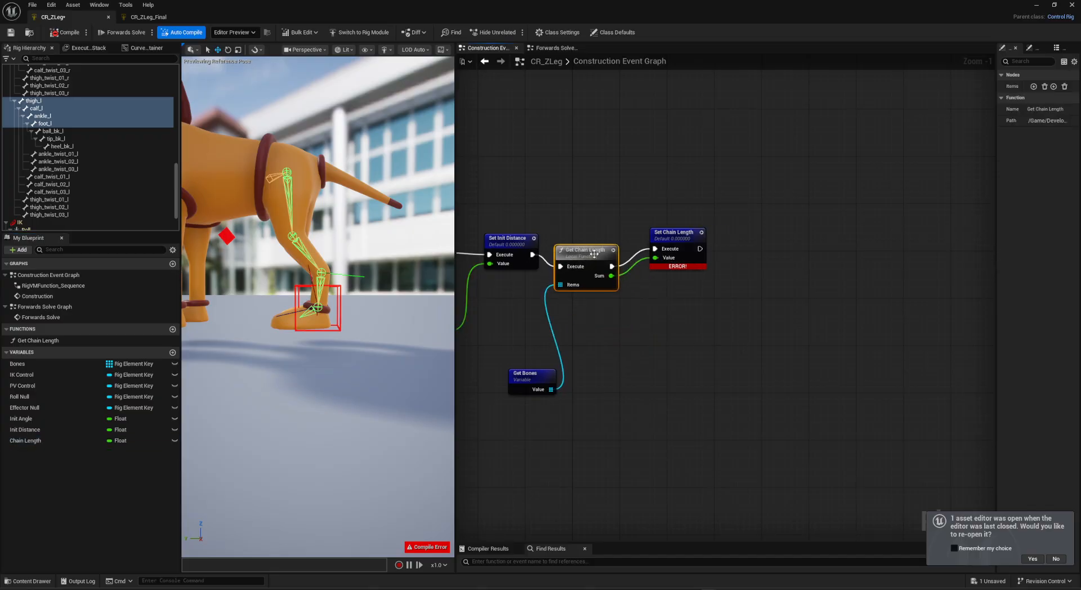
Open the Get Chain Length function and examine its For Each loop over Items, the index subtraction and the Equals-driven Branch.
double_click(592, 255)
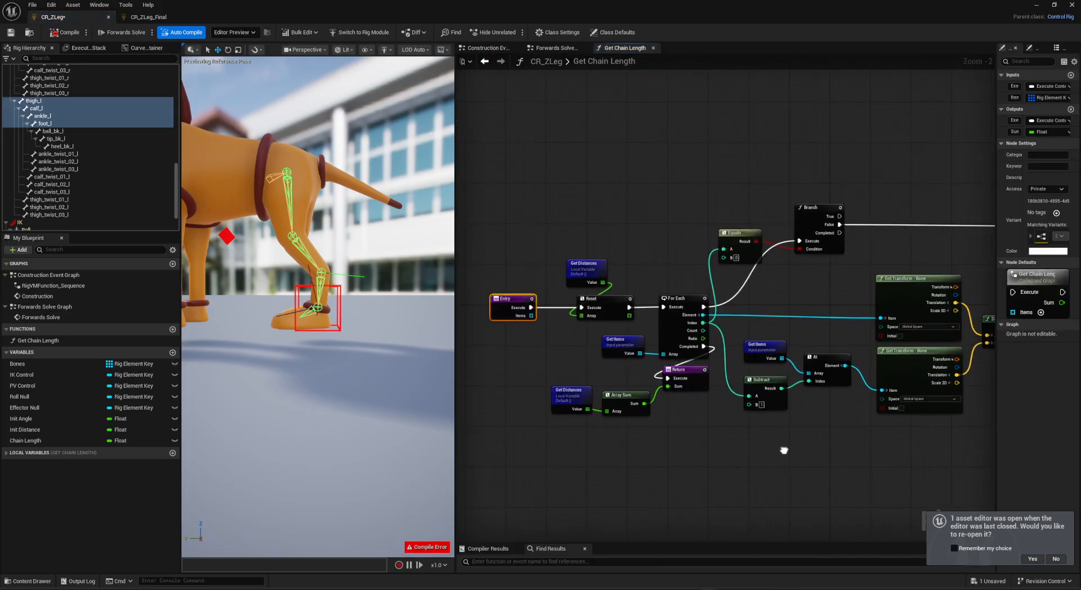
click(585, 365)
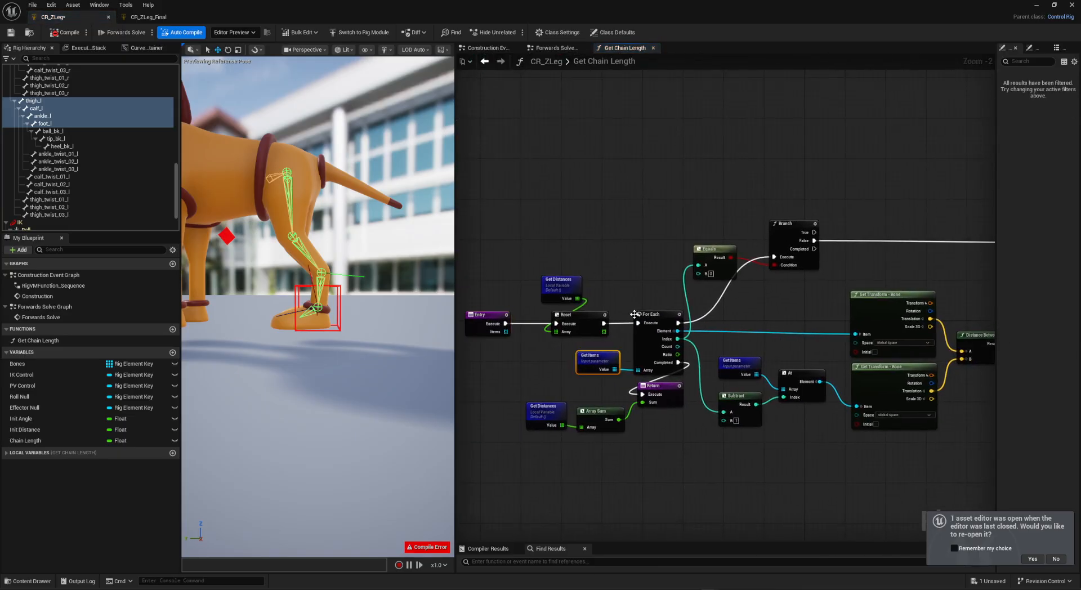
drag(618, 291, 663, 365)
right_drag(747, 318, 675, 334)
drag(627, 224, 757, 292)
right_drag(767, 281, 724, 227)
right_drag(628, 320, 649, 278)
drag(652, 283, 678, 379)
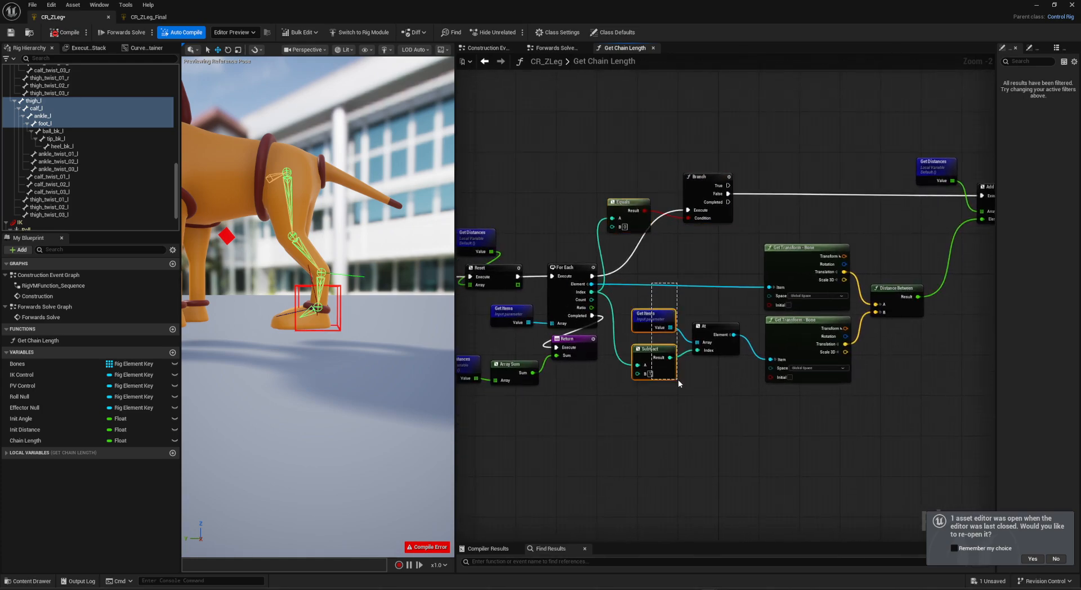
right_drag(648, 392, 662, 386)
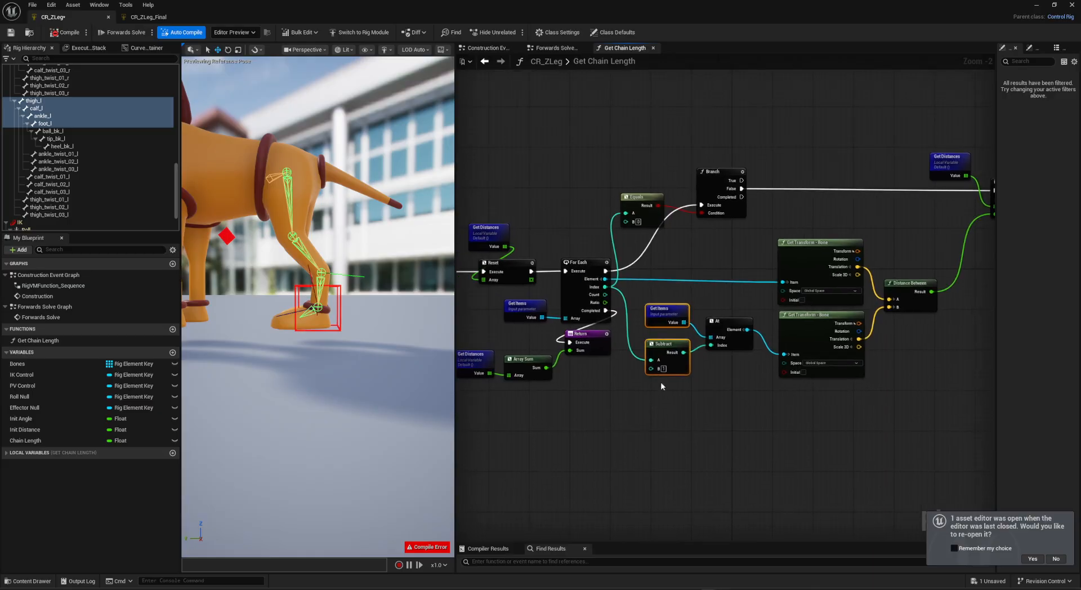
drag(747, 153, 630, 220)
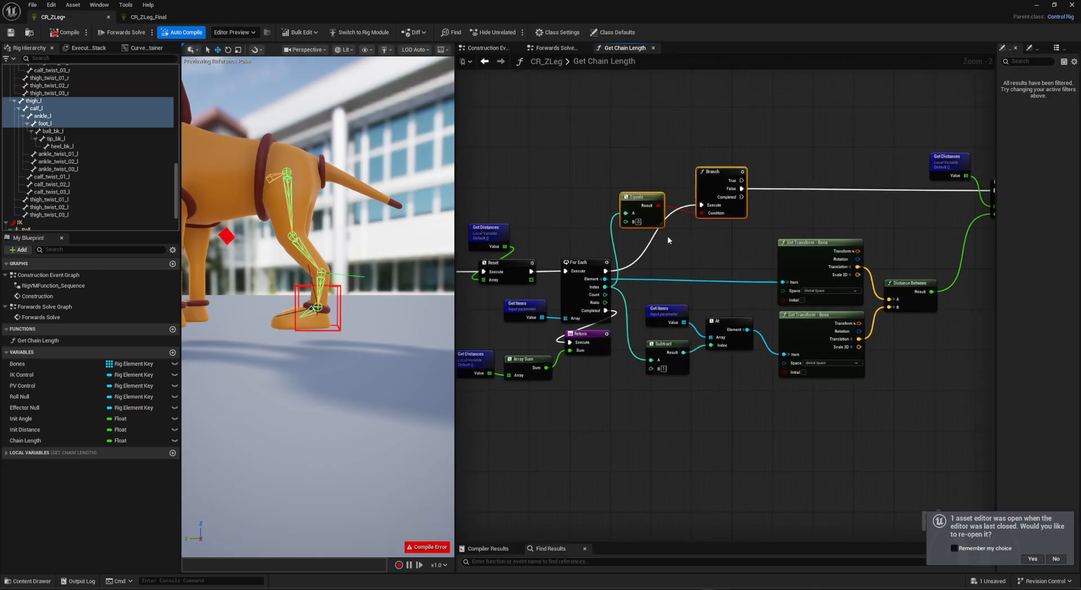
mouse_move(682, 297)
right_down()
mouse_move(664, 304)
mouse_move(676, 306)
right_up()
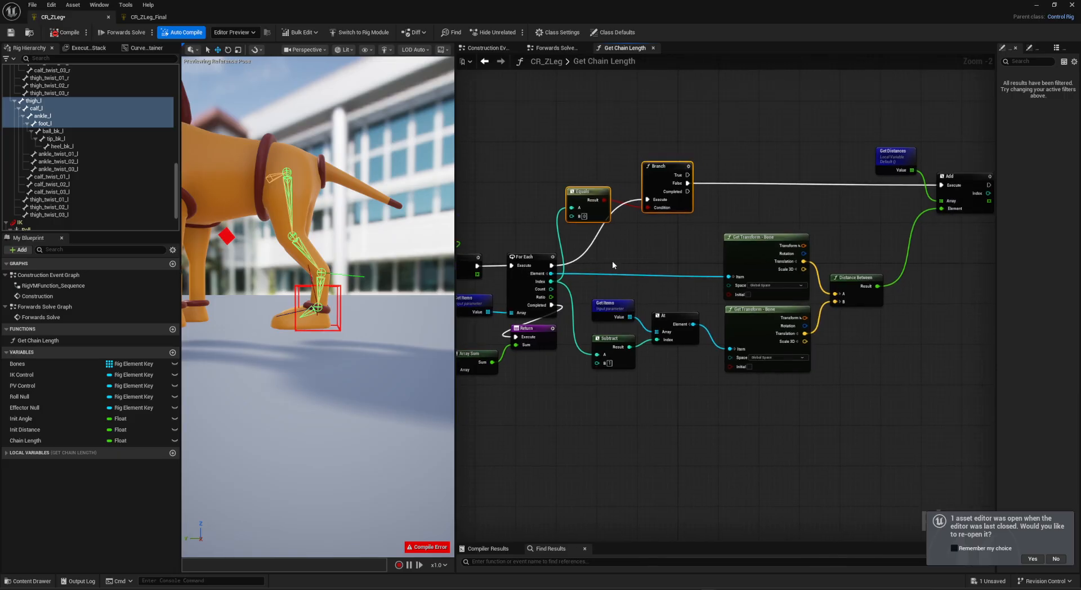
Examine how the two Get Transform nodes feed Distance Between, whose result is added to the Distances array.
drag(590, 279, 781, 385)
right_drag(782, 386, 709, 398)
drag(684, 241, 725, 390)
right_drag(802, 347, 737, 352)
drag(722, 287, 725, 340)
right_drag(787, 321, 741, 355)
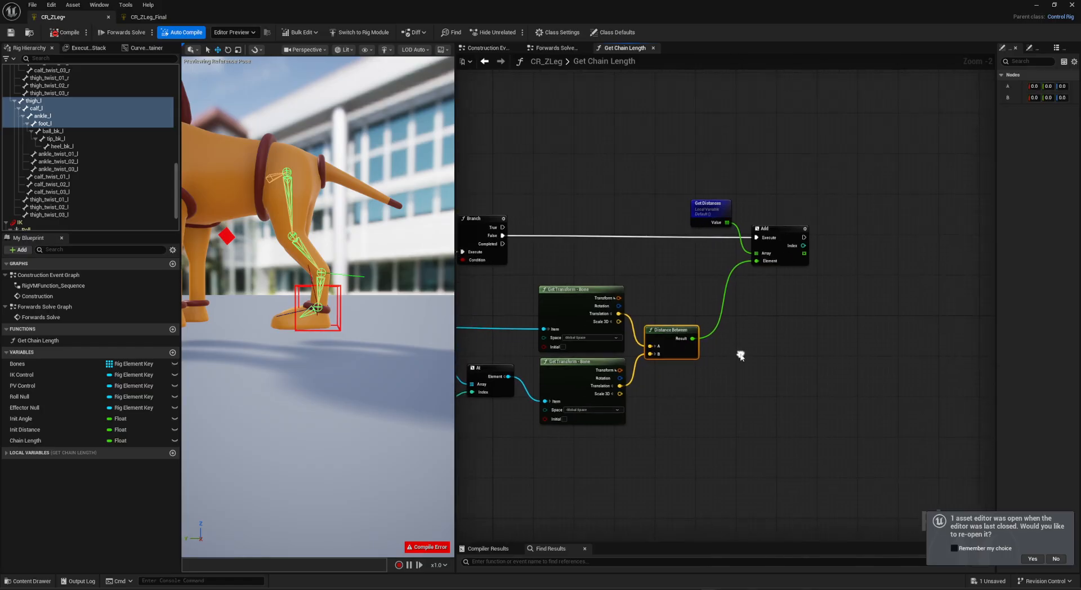
scroll(710, 369, up, 2)
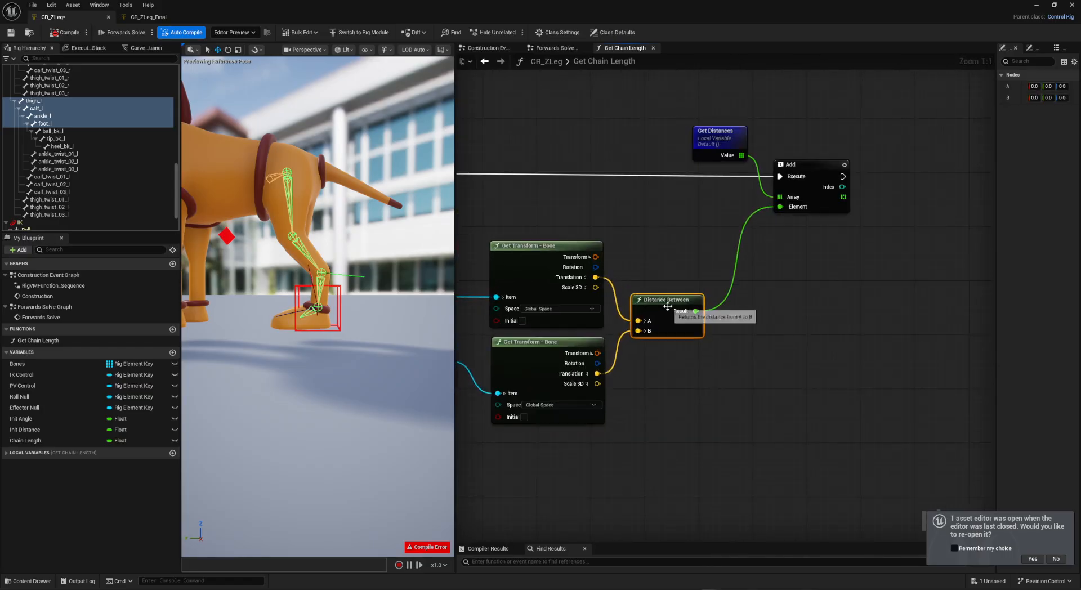
right_drag(749, 294, 760, 355)
drag(703, 145, 795, 263)
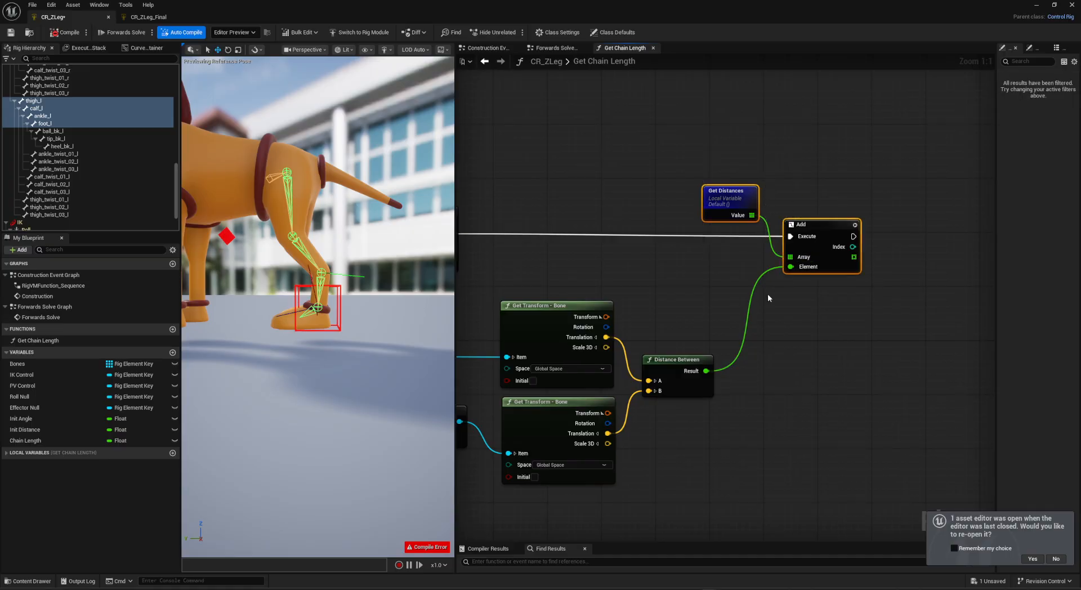
right_drag(625, 284, 881, 248)
Examine how the Distances array is totalled by Array Sum and passed to the function's Return node.
right_drag(524, 490, 659, 415)
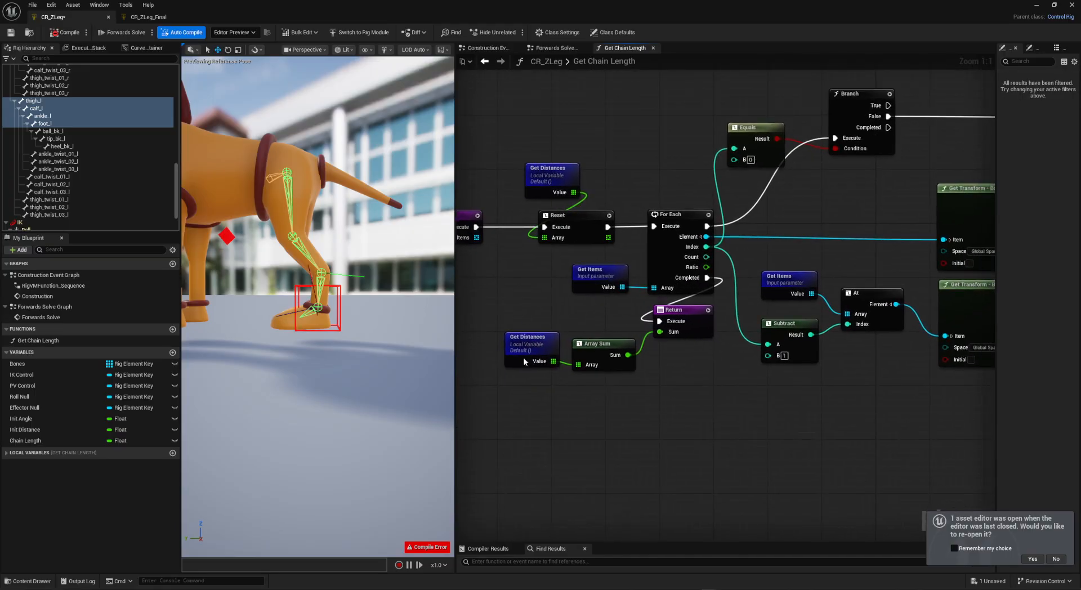
click(524, 361)
click(594, 364)
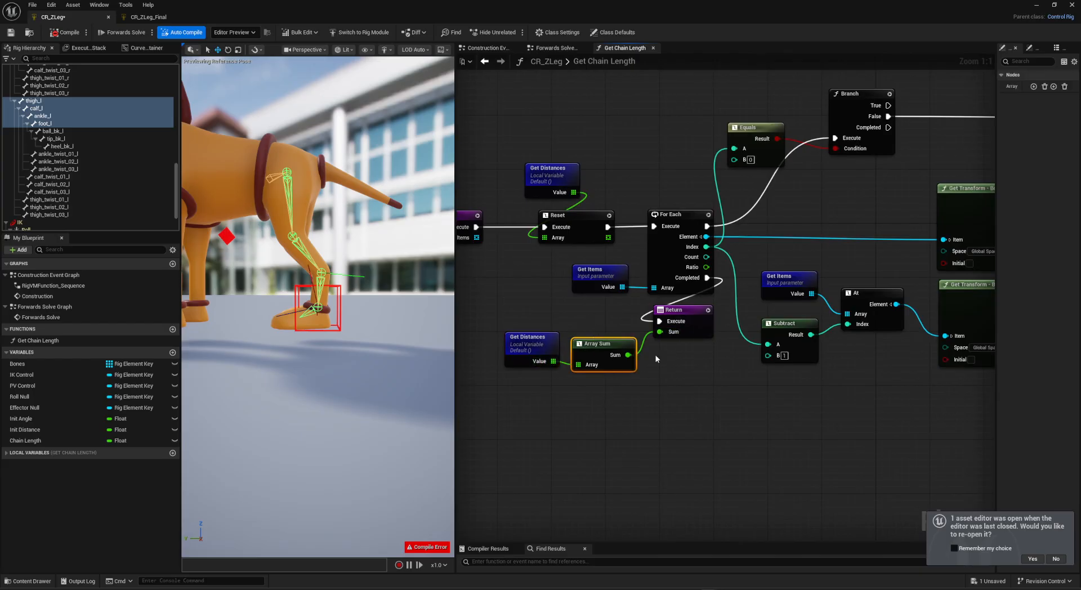
right_drag(632, 400, 636, 430)
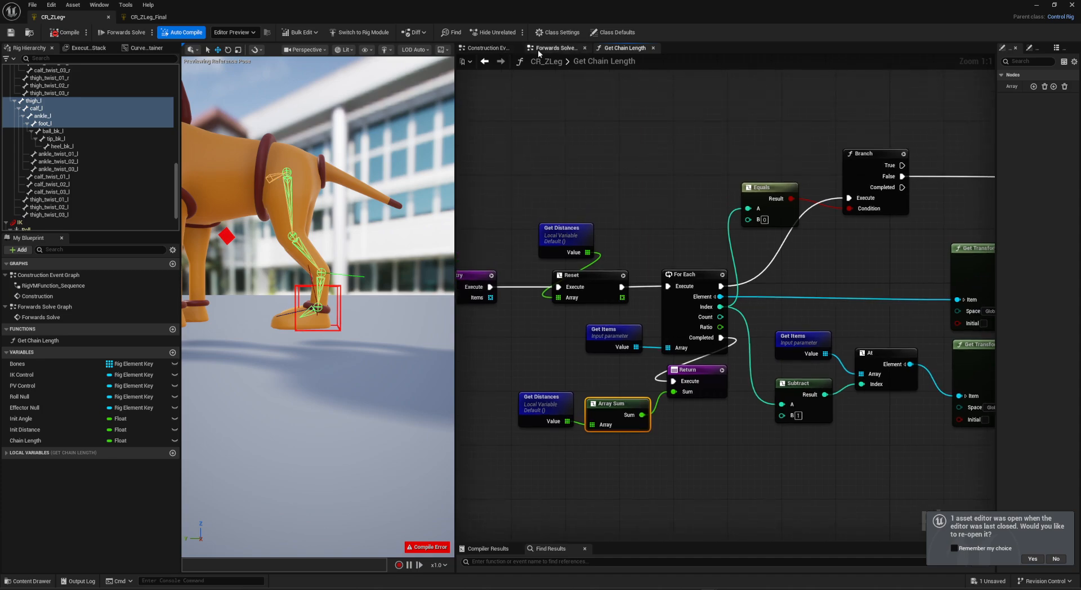
Align Get Chain Length and Set Chain Length with Set Init Distance in the Construction Event Graph, and return to the Forwards Solve Graph.
click(486, 48)
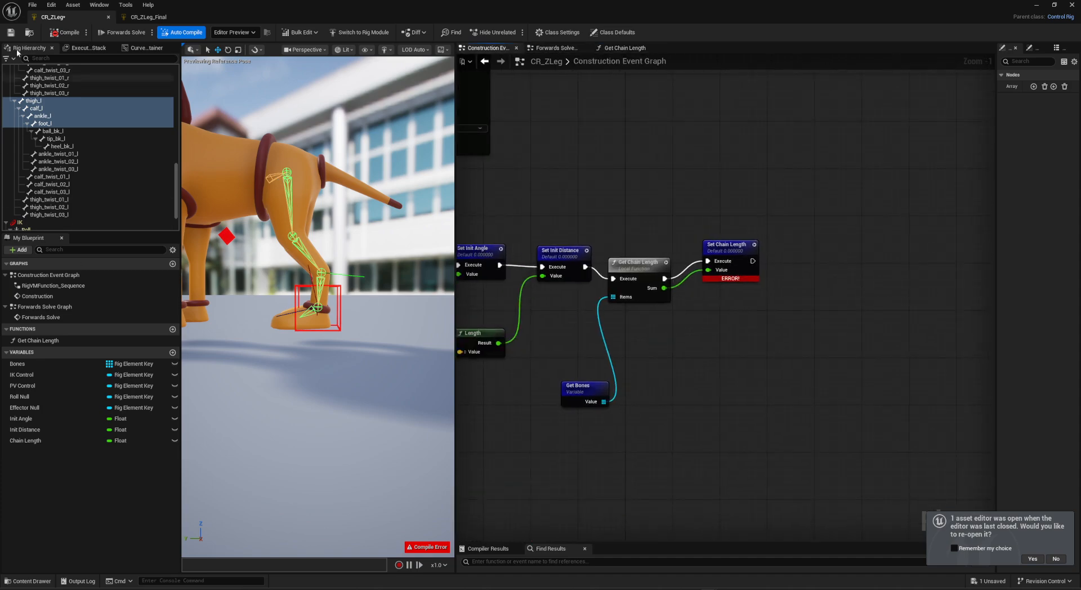
drag(640, 265, 640, 253)
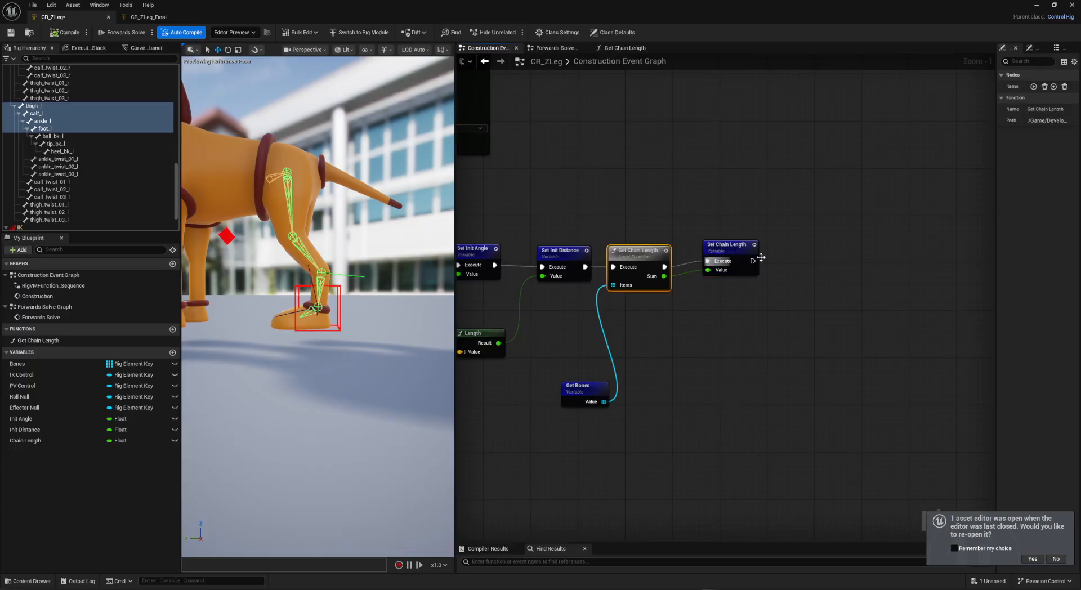
drag(726, 245, 714, 251)
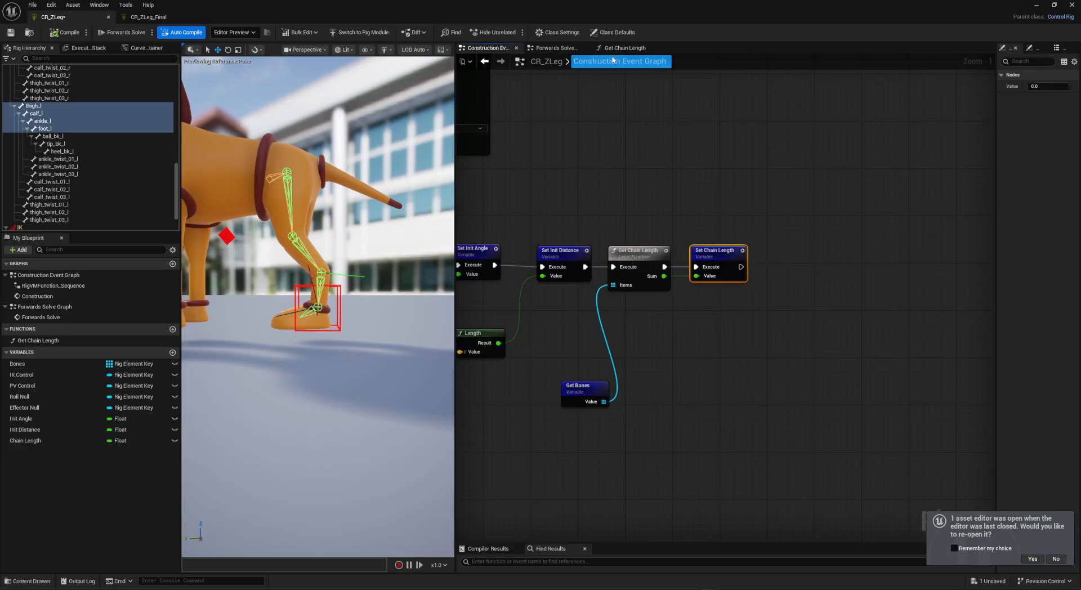
click(566, 55)
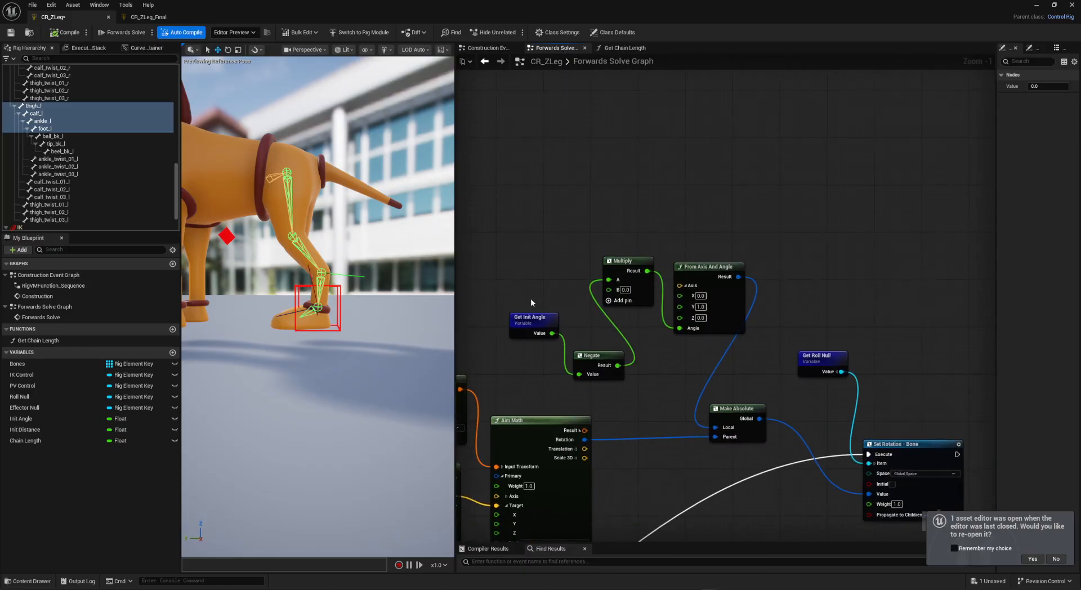
Rearrange Get Init Angle, Negate and Multiply into a tidy row ahead of From Axis And Angle.
drag(530, 299, 559, 327)
drag(624, 263, 629, 287)
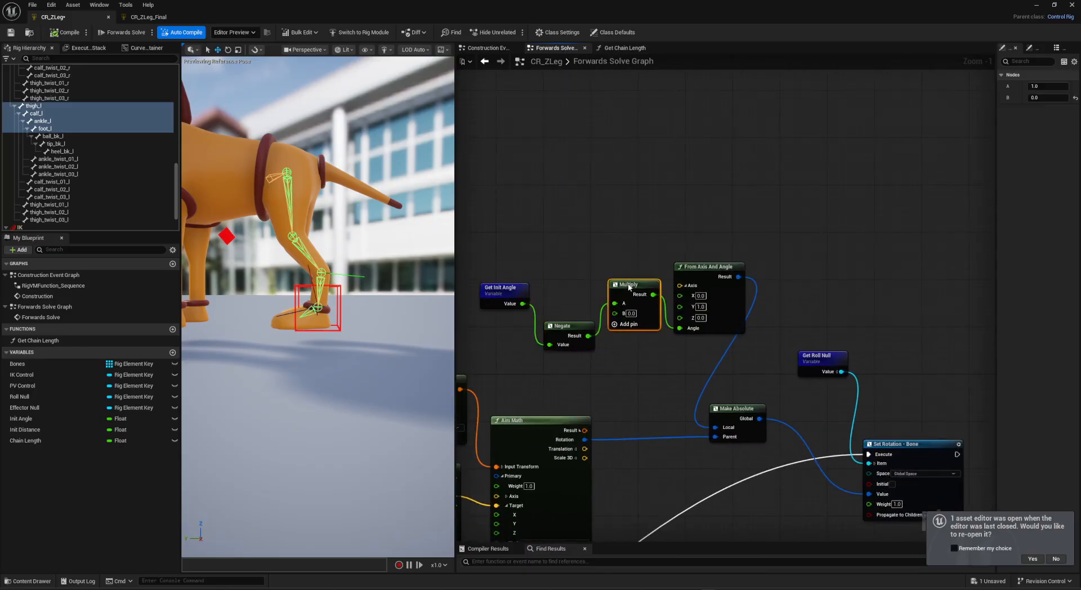
right_drag(678, 359, 707, 374)
right_drag(576, 276, 602, 292)
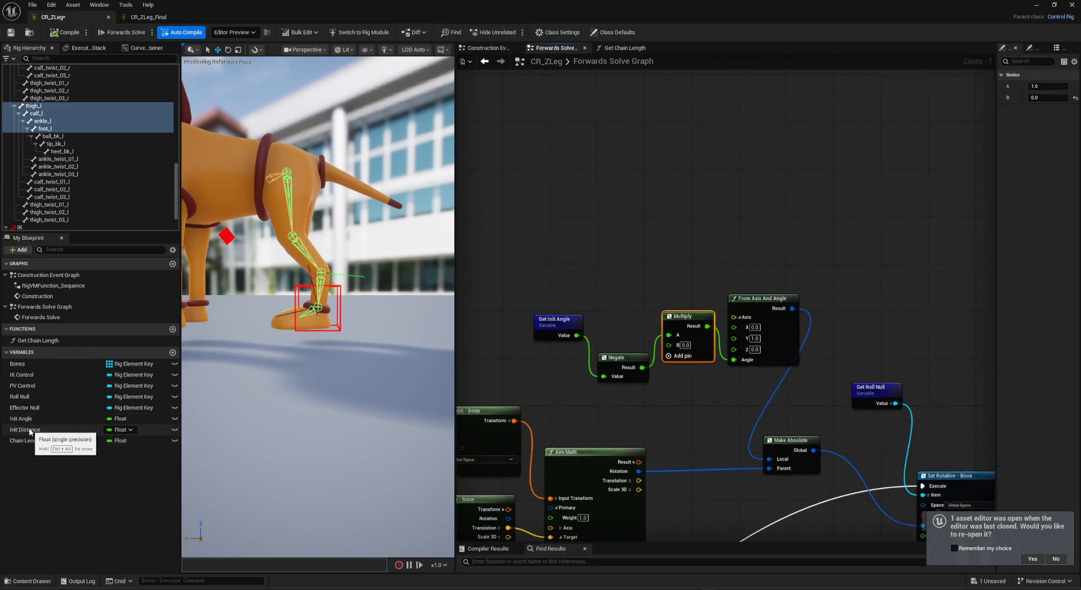
Place getter nodes for the Init Distance and Chain Length variables above the initial-angle nodes in the Forwards Solve Graph.
drag(30, 432, 511, 149)
click(541, 169)
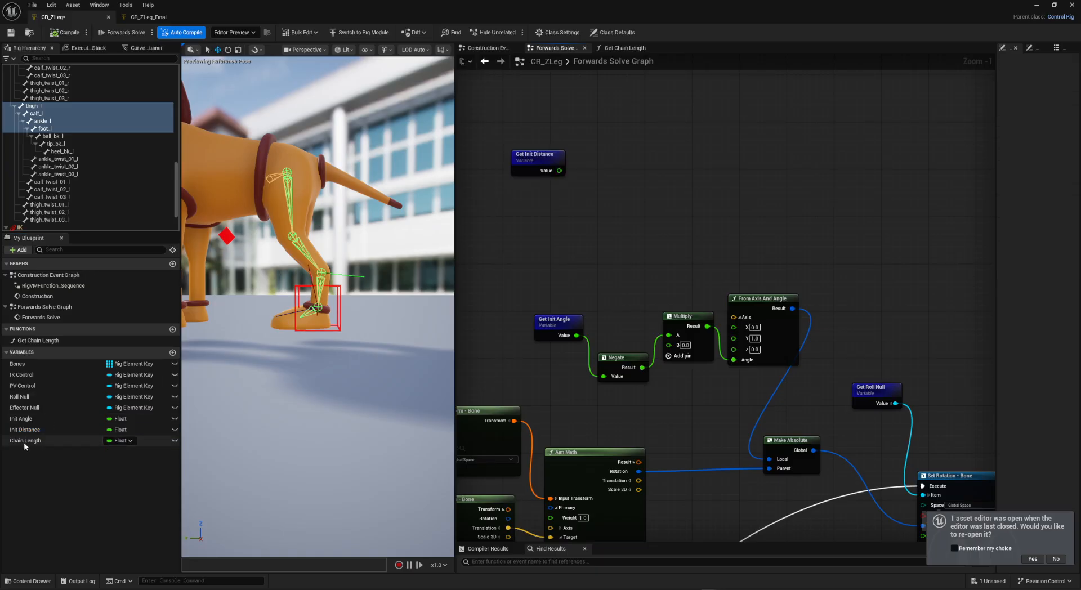
drag(24, 440, 542, 193)
click(532, 206)
right_drag(583, 206, 591, 264)
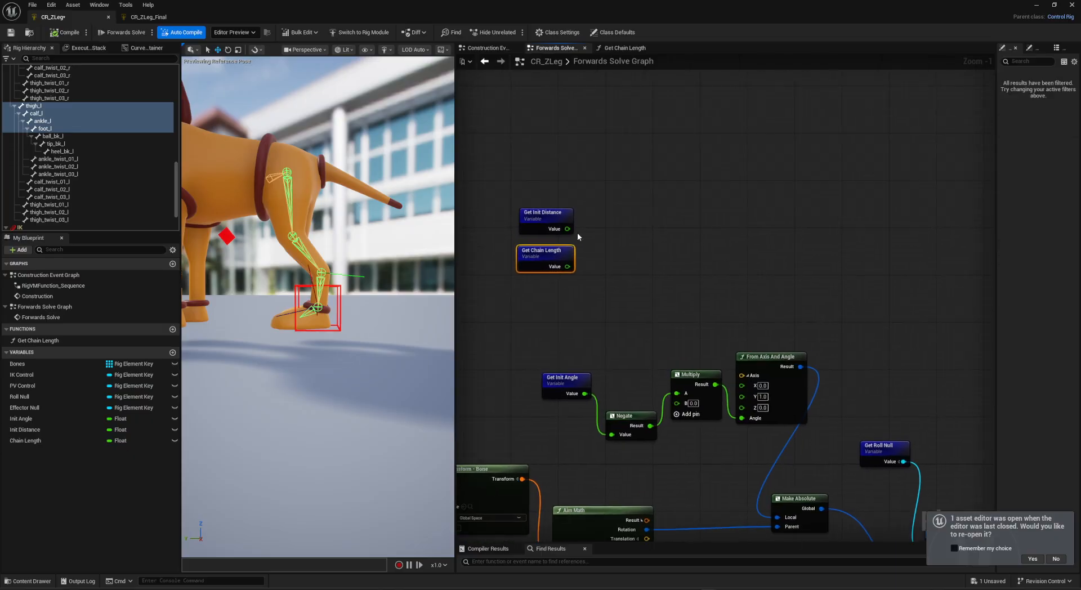
Add a Remap node beside the Get Init Distance and Get Chain Length nodes.
drag(568, 229, 624, 218)
key(Escape)
right_drag(618, 254, 626, 256)
right_click(652, 235)
text(emap)
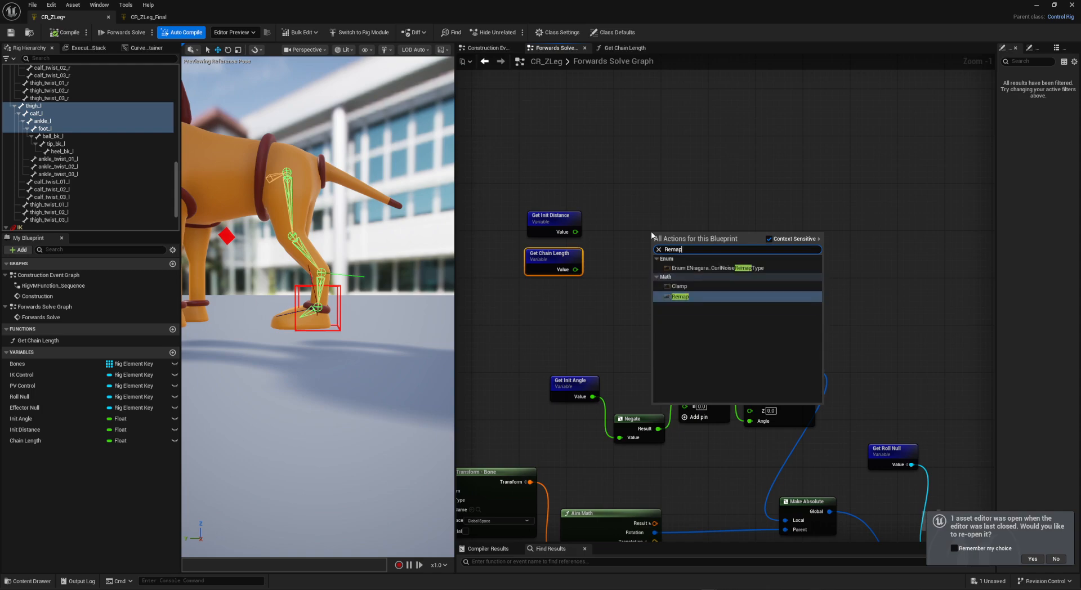
key(Return)
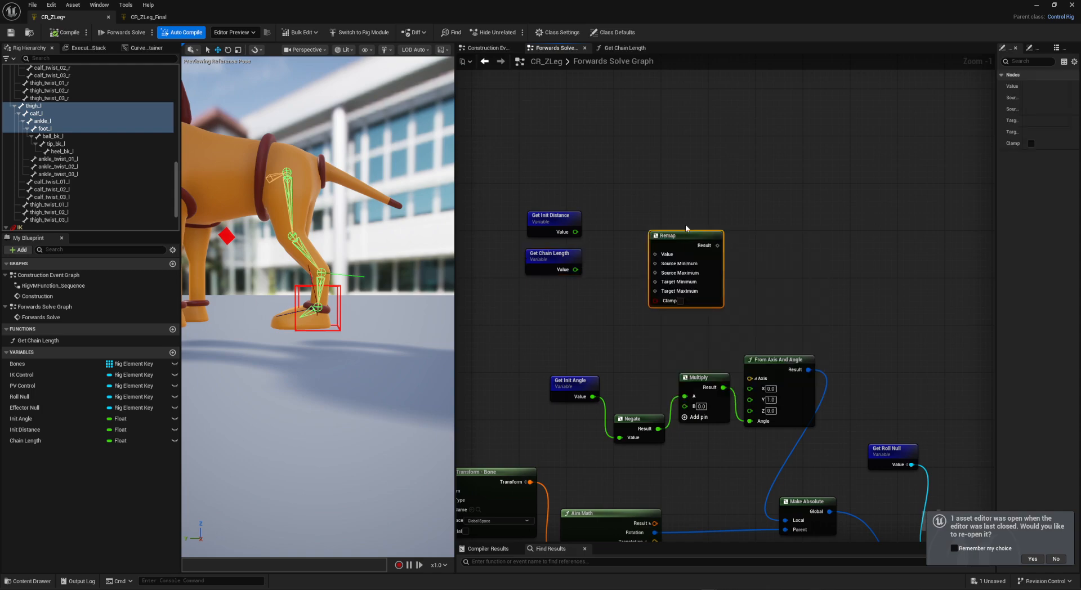
drag(666, 241, 654, 211)
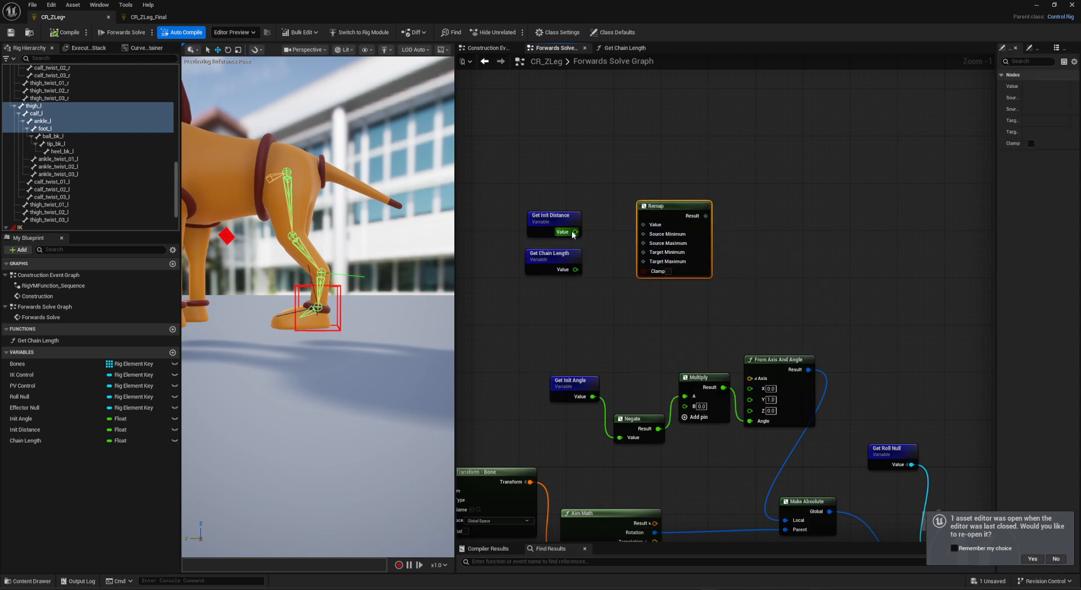
Connect Init Distance to Remap's Source Minimum and Chain Length to Source Maximum, and move both getters lower.
drag(574, 233, 647, 236)
drag(576, 270, 589, 267)
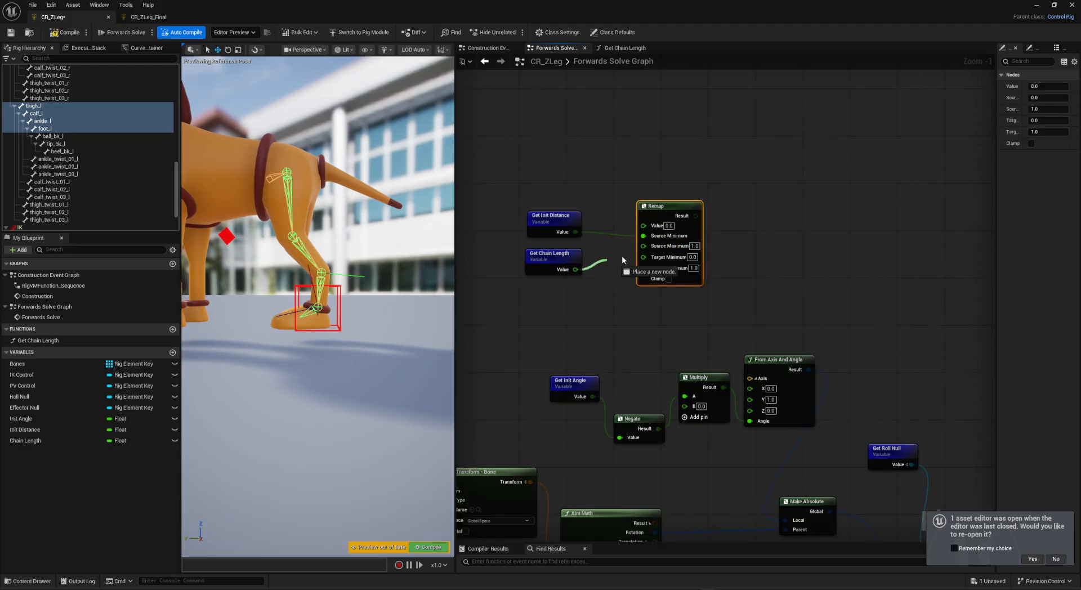
drag(647, 247, 646, 246)
drag(601, 288, 557, 266)
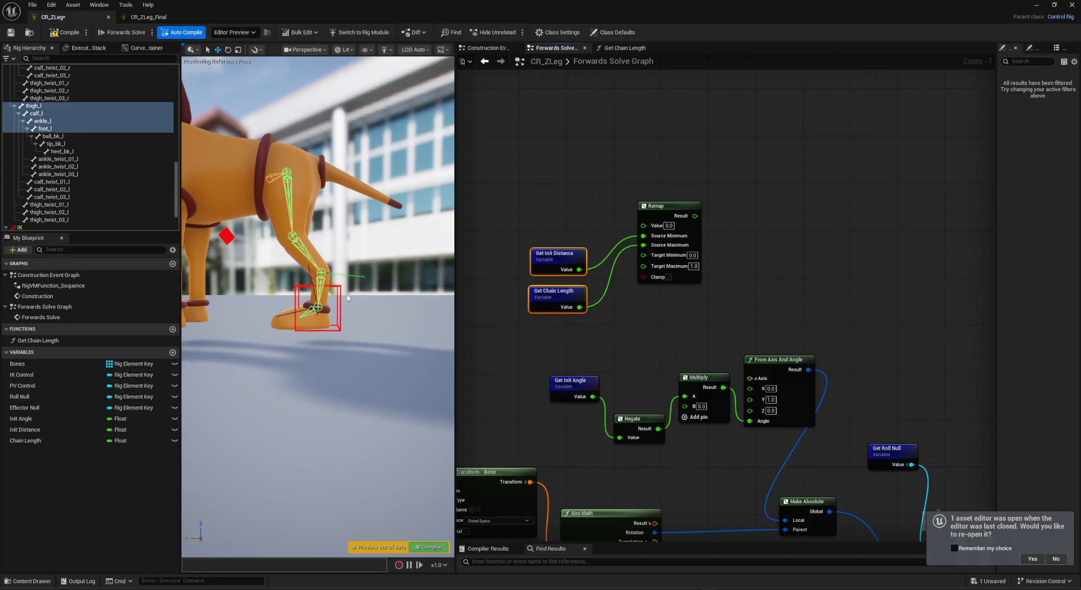
right_drag(483, 393, 490, 386)
Copy Get Bones, At, Get IK Control and their two Get Transform nodes from the Construction Event Graph into the Forwards Solve Graph.
click(500, 49)
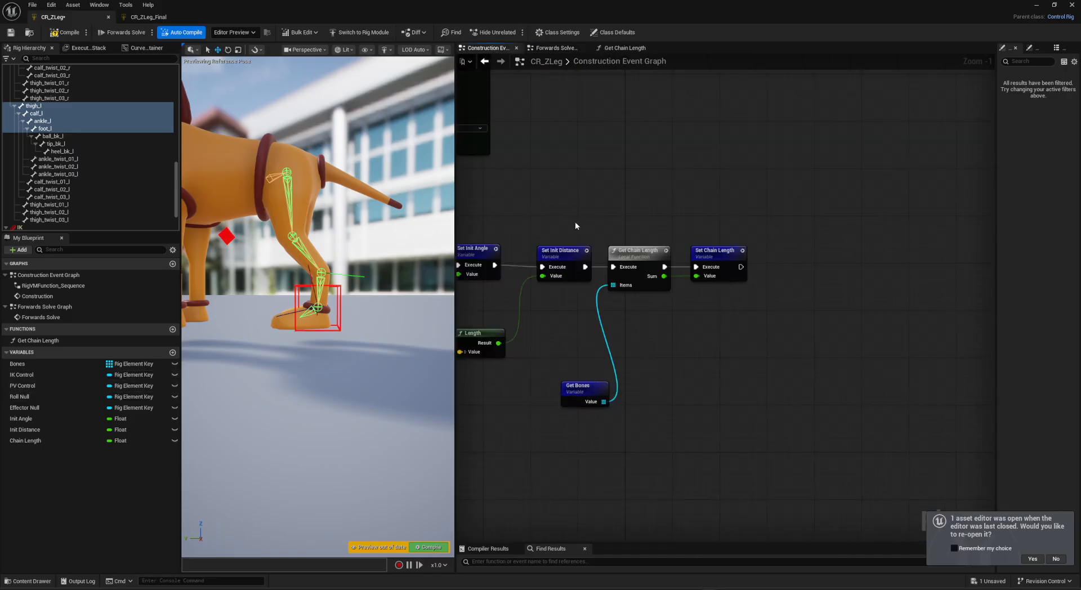
scroll(585, 292, down, 5)
scroll(588, 310, up, 2)
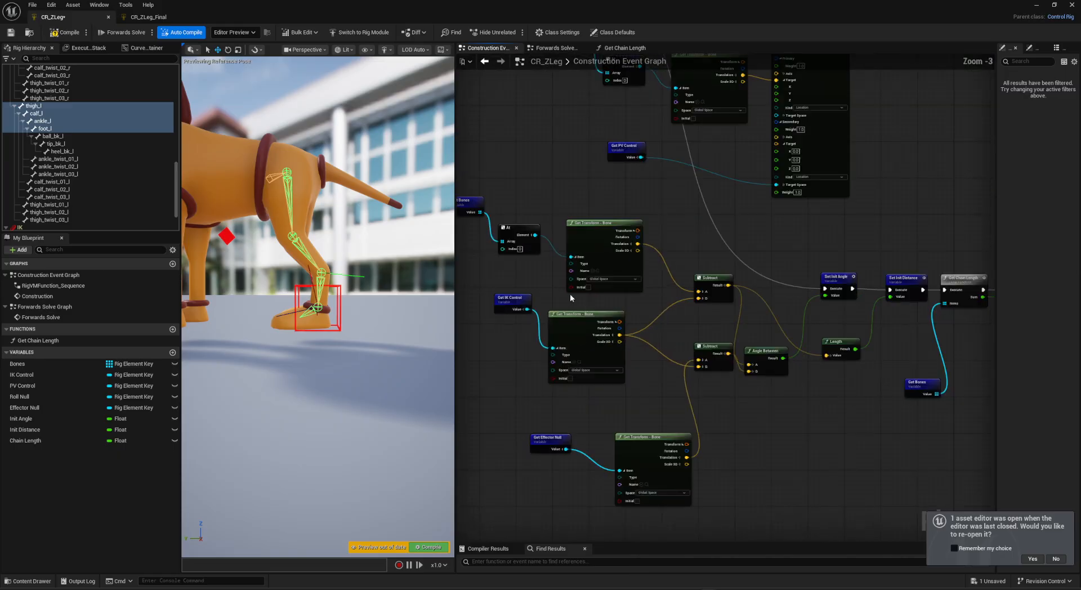
right_drag(587, 309, 634, 334)
drag(511, 190, 684, 383)
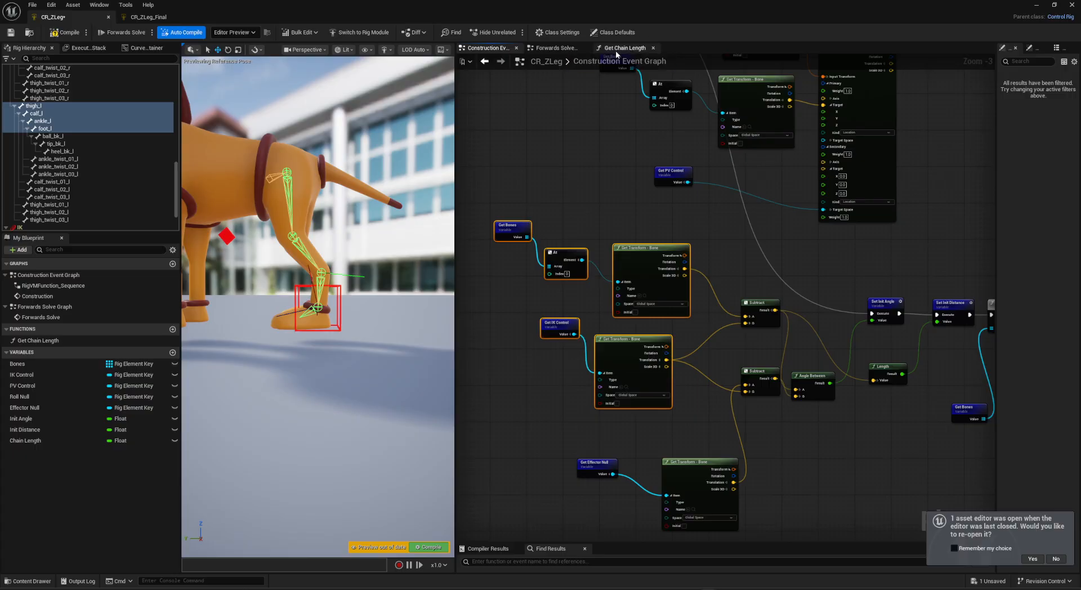
click(555, 48)
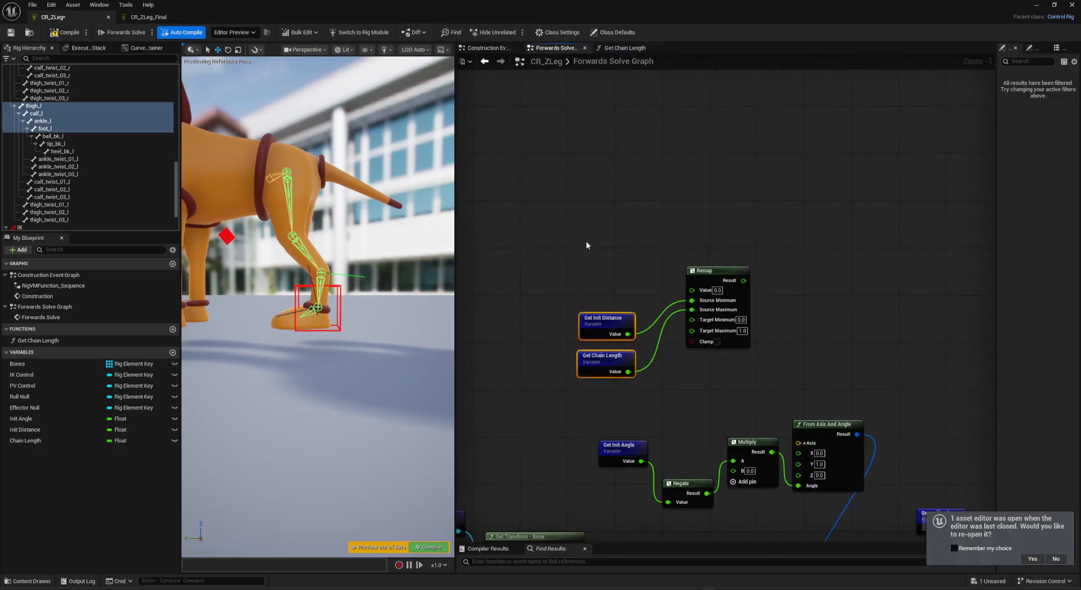
key(ctrl+v)
Position the pasted bone and IK control transform nodes above the Remap node and its getters.
right_drag(551, 221, 612, 264)
drag(721, 222, 637, 133)
right_drag(512, 244, 549, 287)
drag(490, 115, 651, 215)
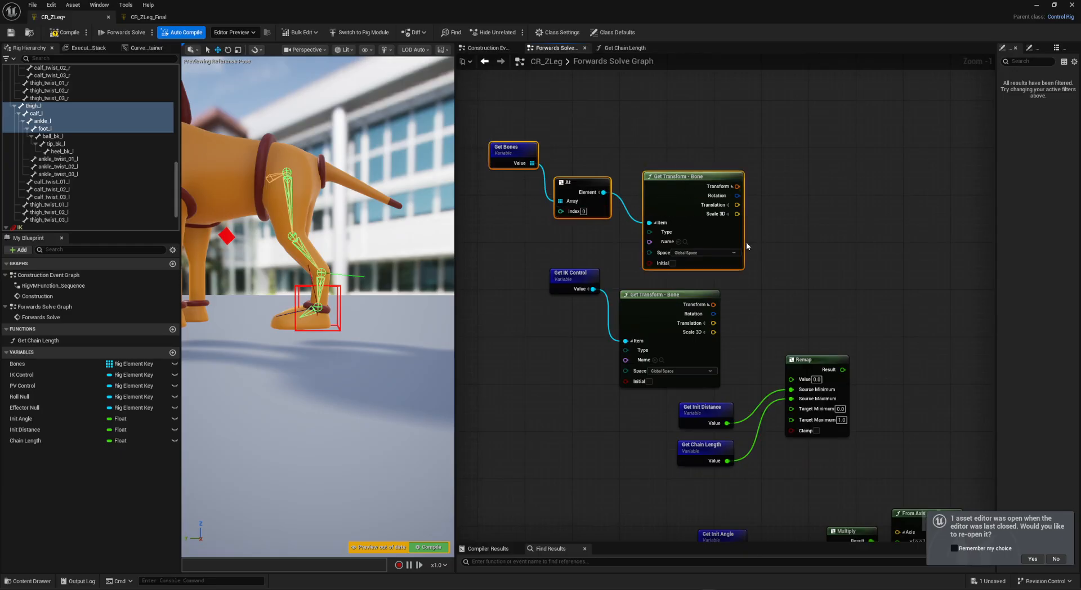
right_drag(517, 259, 497, 211)
drag(533, 219, 608, 265)
right_drag(722, 208, 664, 208)
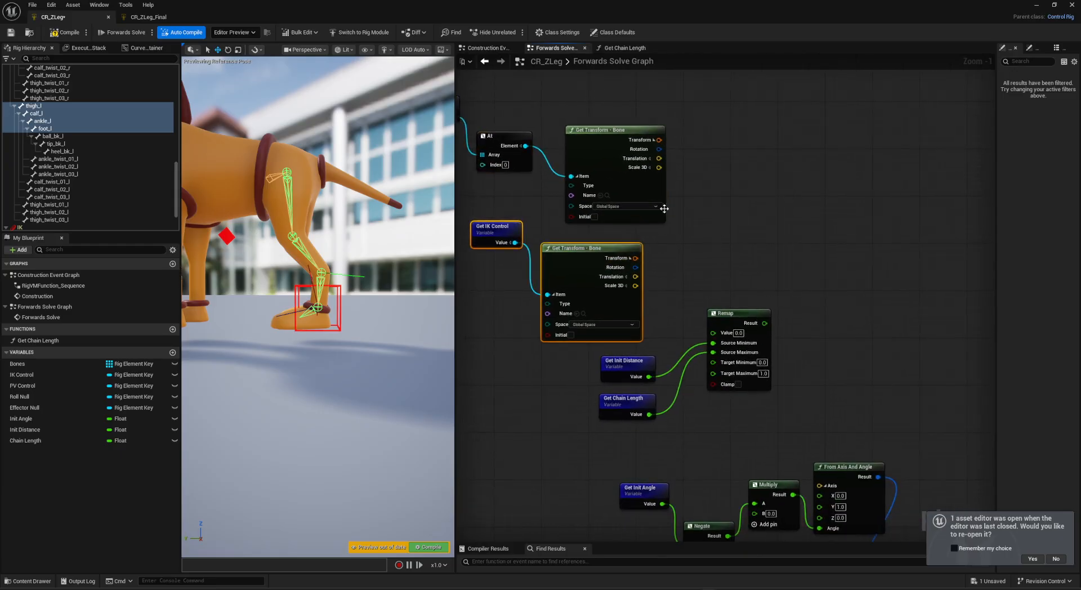
Feed both pasted Translation outputs into a Distance Between node and connect its result to Remap's Value, shifting Remap lower.
drag(658, 158, 693, 228)
text(di)
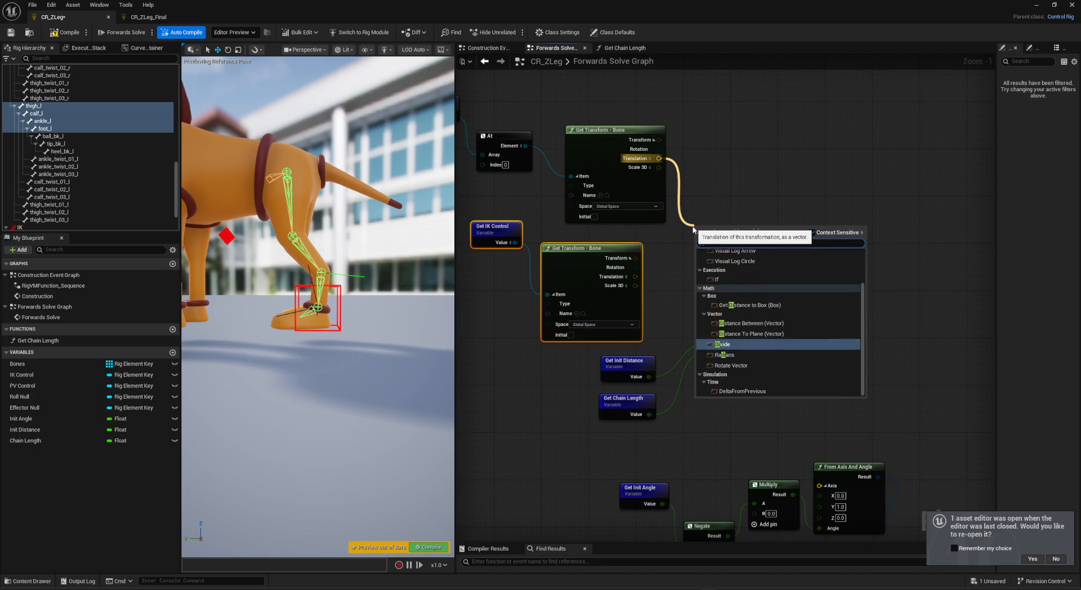
text(sta)
key(Up)
key(Return)
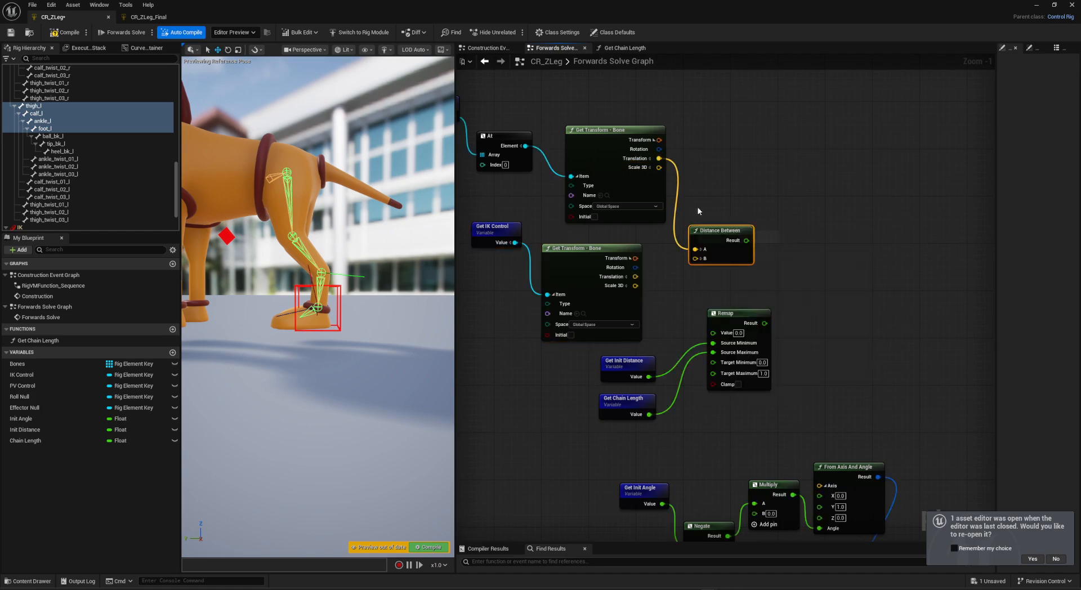
drag(635, 276, 717, 335)
right_drag(717, 335, 645, 274)
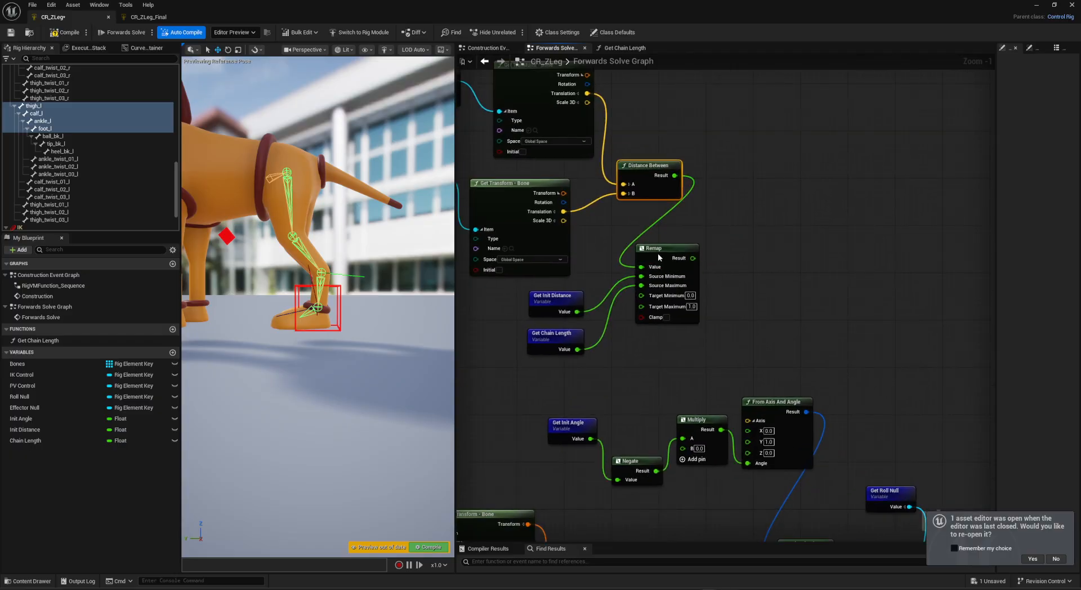
drag(659, 257, 657, 293)
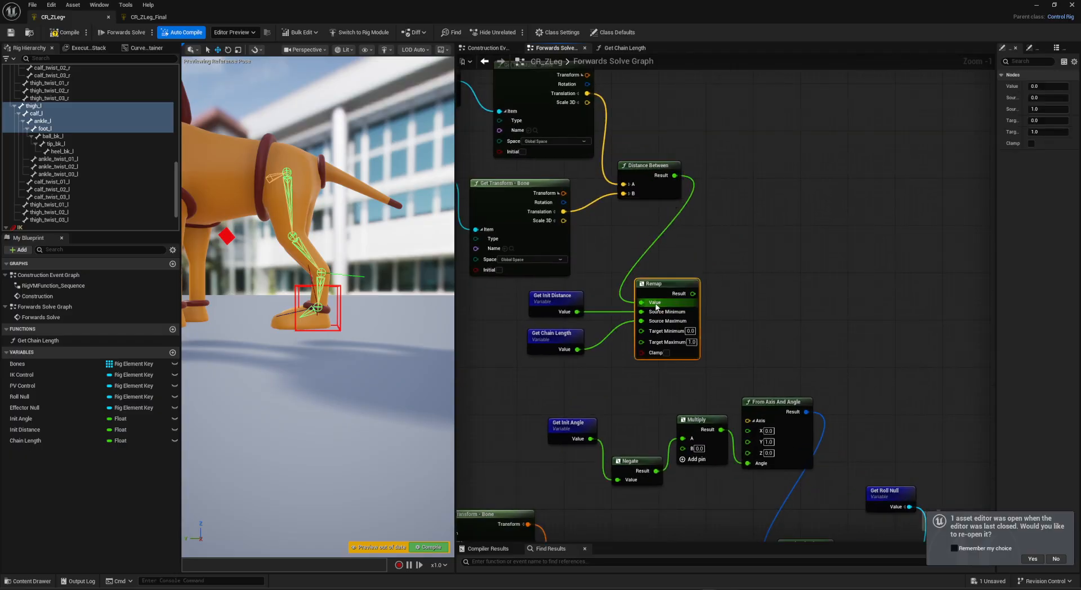
Examine how Distance Between, Init Distance and Chain Length feed the Remap node's value and source range.
right_drag(728, 353, 730, 318)
right_drag(633, 240, 734, 284)
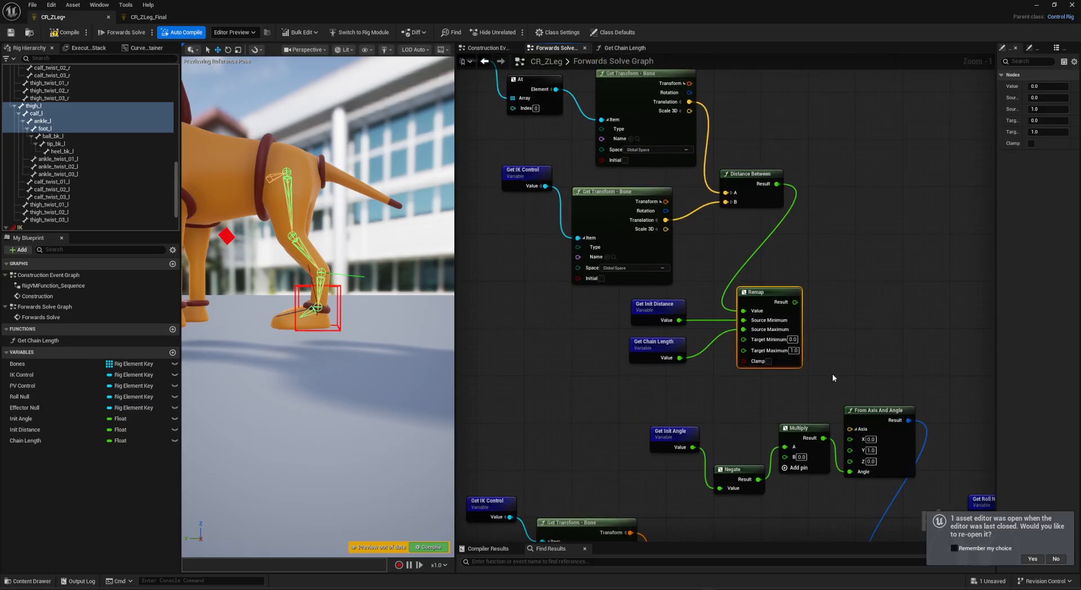
right_drag(766, 384, 755, 383)
right_drag(716, 309, 741, 371)
drag(492, 92, 778, 283)
right_drag(764, 310, 706, 230)
scroll(735, 162, up, 1)
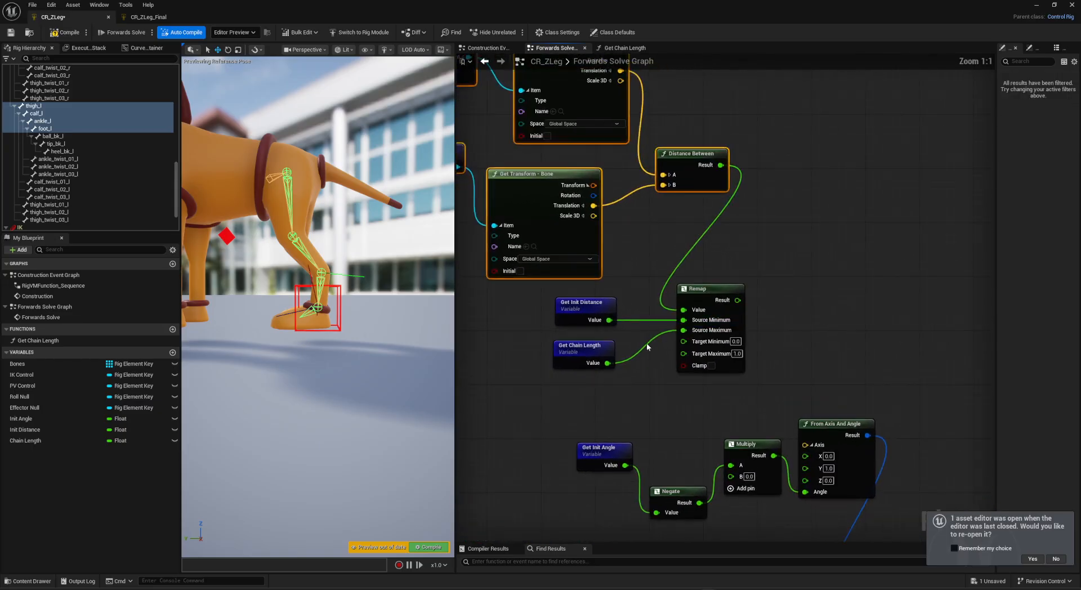
click(595, 321)
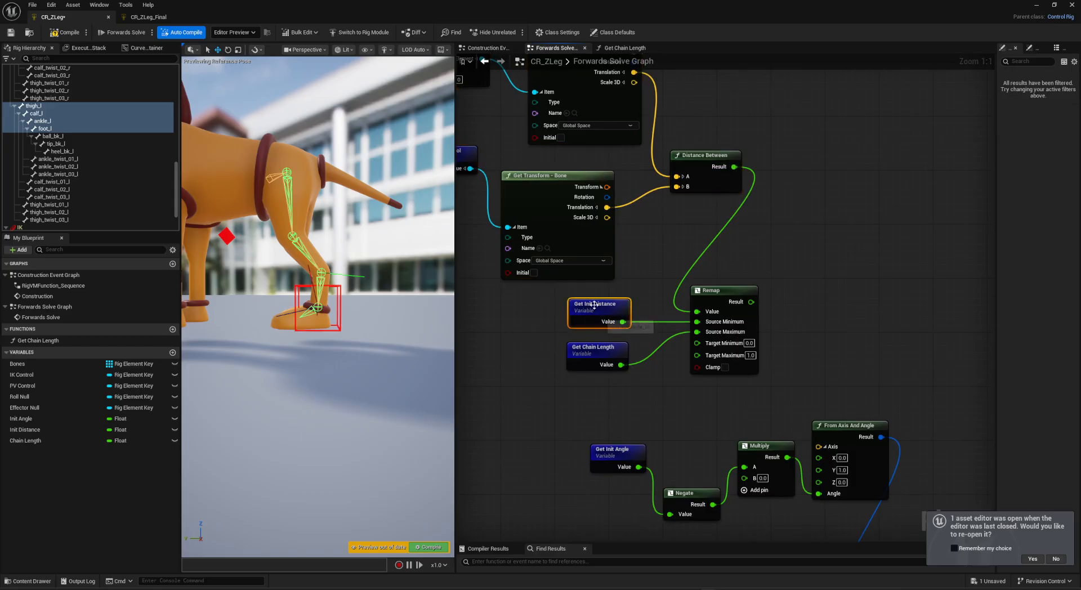
click(600, 348)
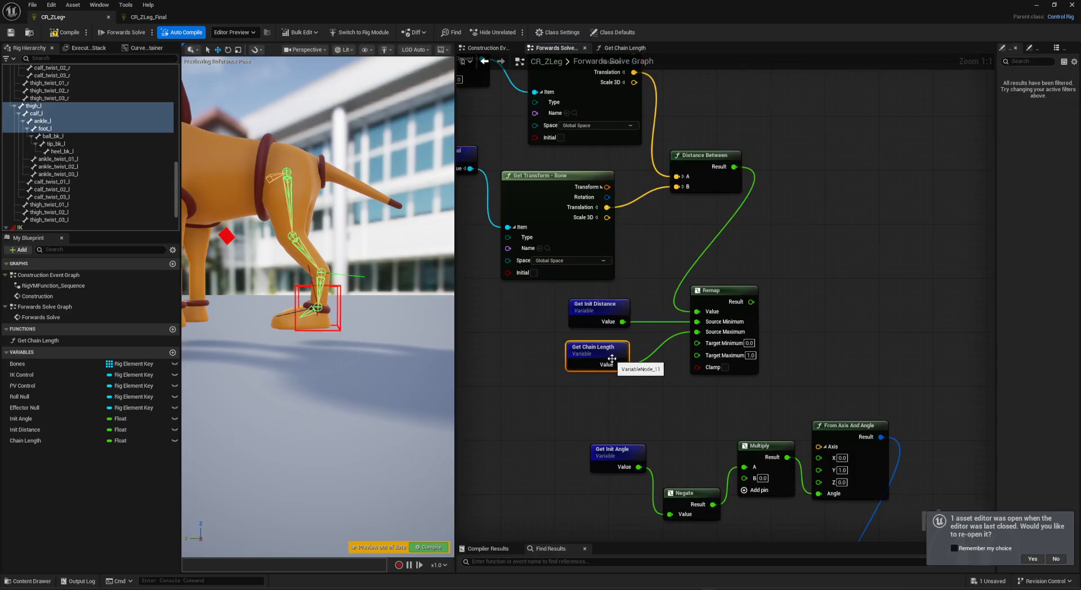
right_drag(696, 396, 688, 367)
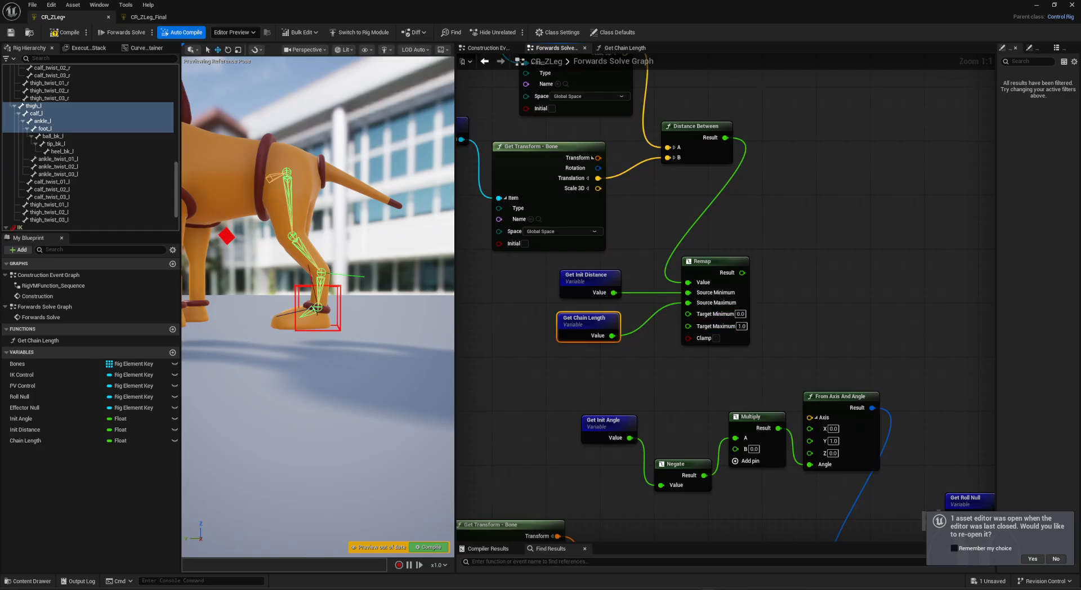
Connect the Remap node's Result to the B input of the Multiply node.
right_drag(780, 328, 713, 273)
right_drag(725, 323, 771, 291)
drag(721, 185, 715, 361)
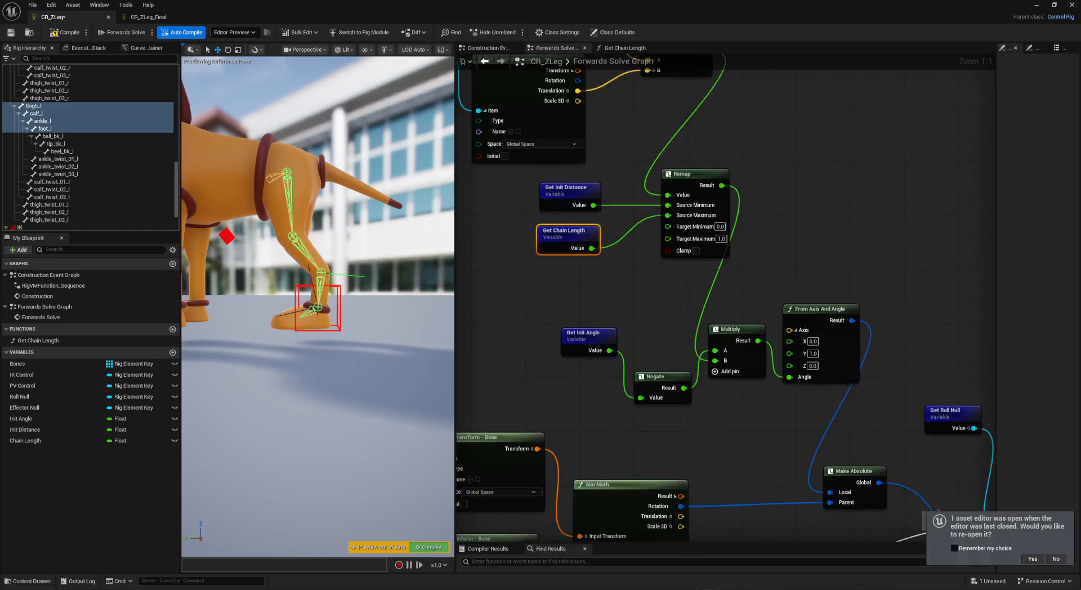
Try moving the hind-leg IK control, undo the move, and enable Clamp on the Remap node.
click(329, 317)
drag(324, 316, 307, 298)
click(696, 251)
key(ctrl+z)
Try moving the PV control to test the hind leg's response, and undo the move.
alt+drag(318, 413, 258, 276)
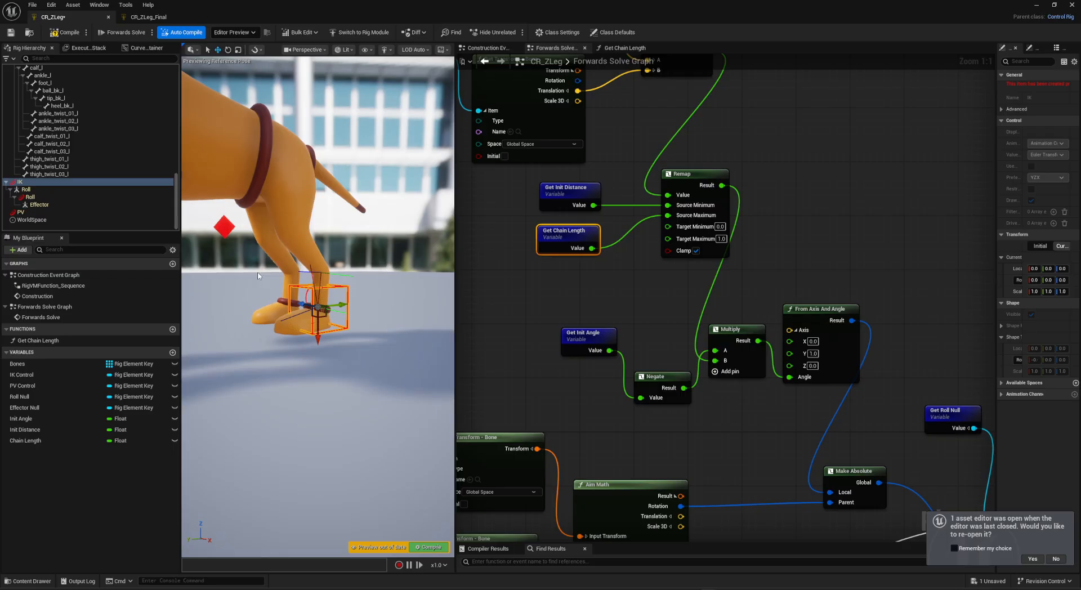
click(228, 229)
drag(206, 225, 286, 277)
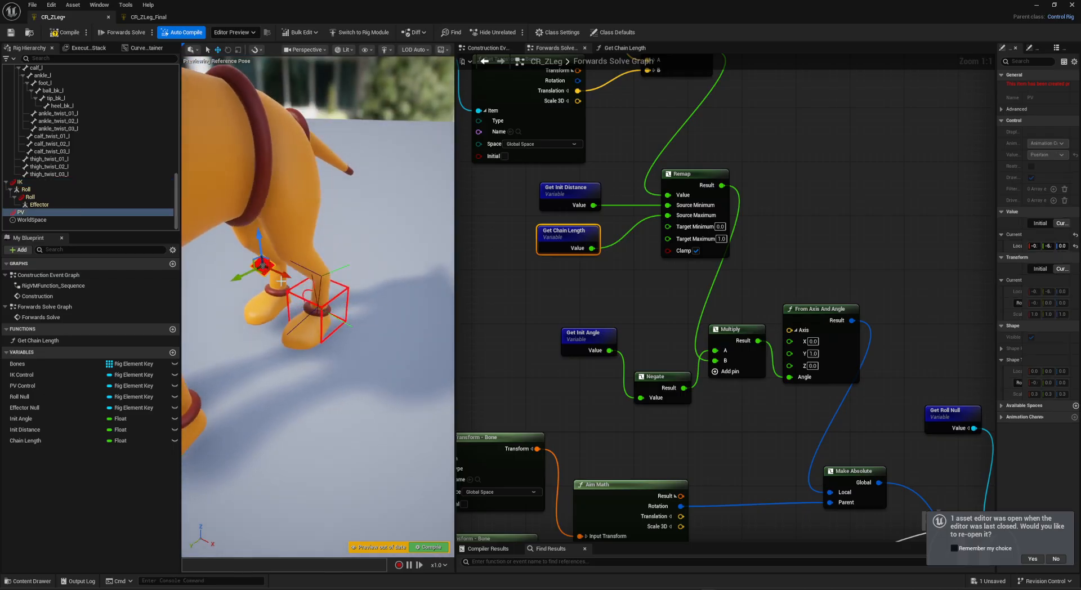
key(ctrl+z)
key(ctrl+z)
alt+drag(383, 379, 342, 331)
scroll(342, 331, down, 3)
scroll(703, 399, down, 4)
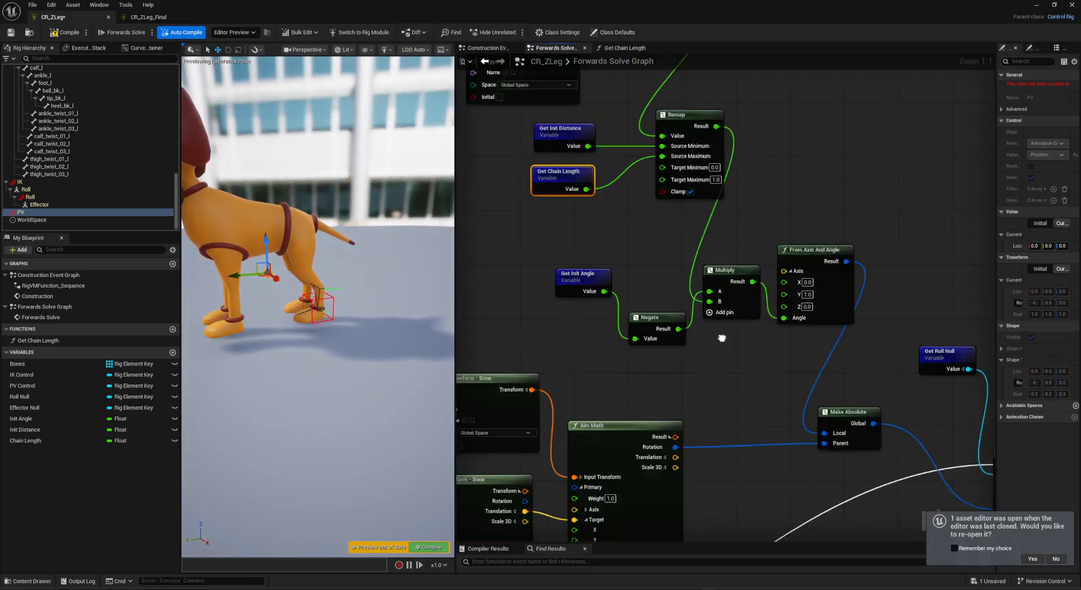
right_drag(703, 399, 708, 340)
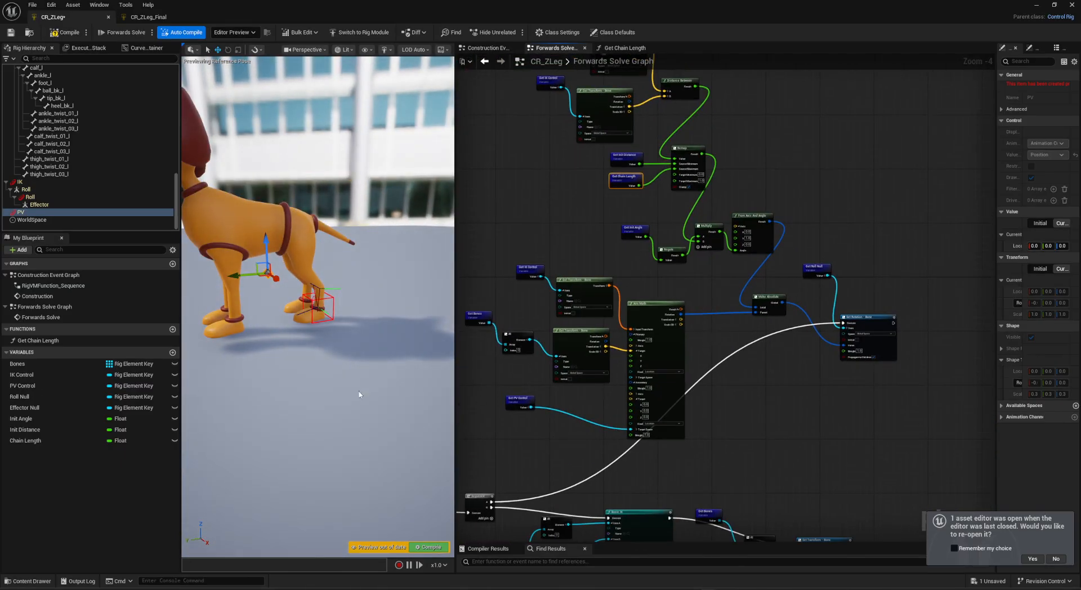